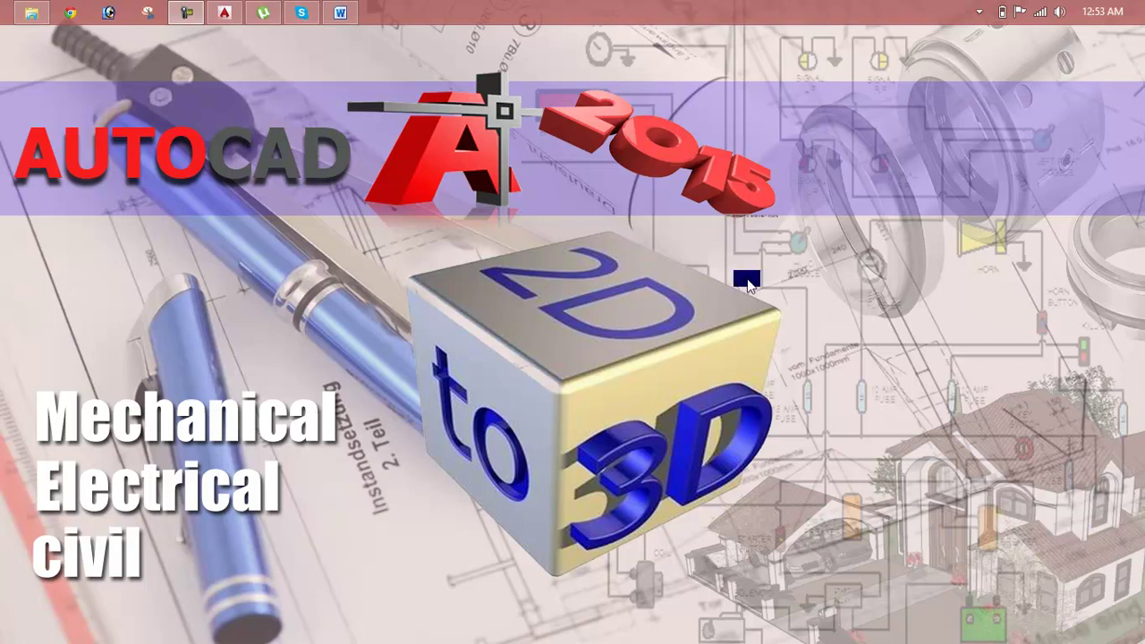
Bring up the four-page Lesson 41 Trim command outline in Word, then switch back to AutoCAD
left_click(336, 17)
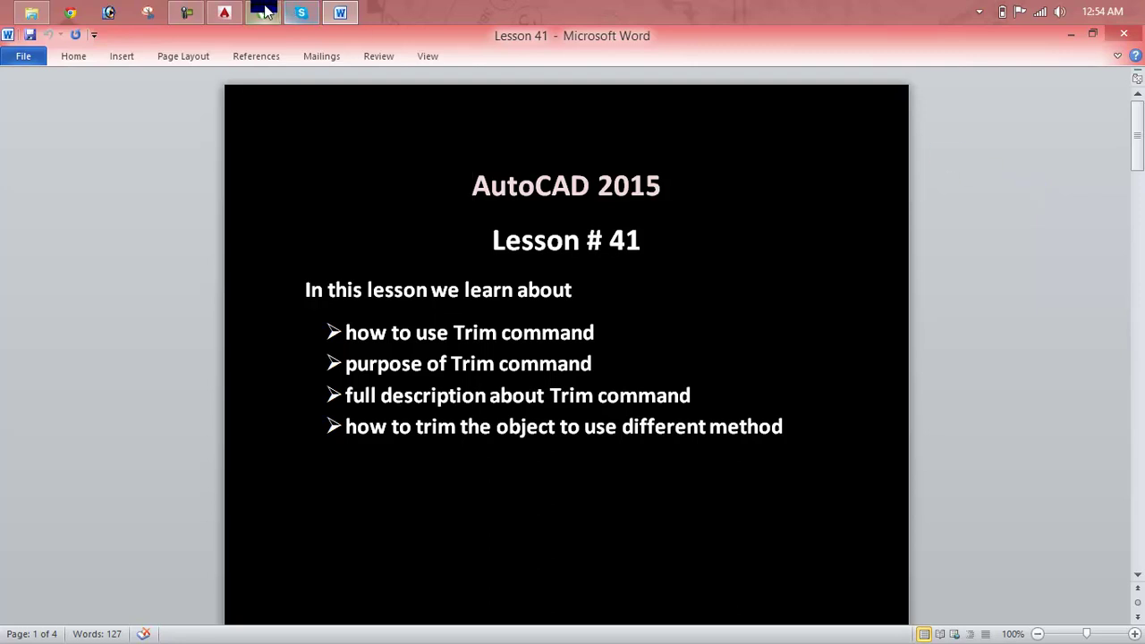
mouse_move(234, 13)
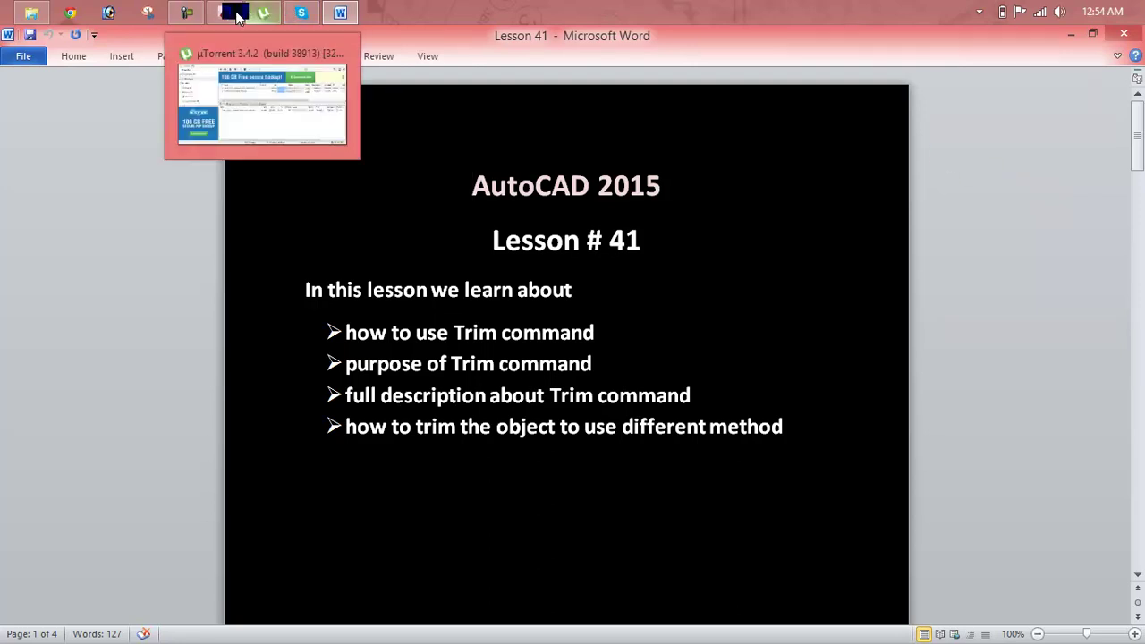
left_click(231, 16)
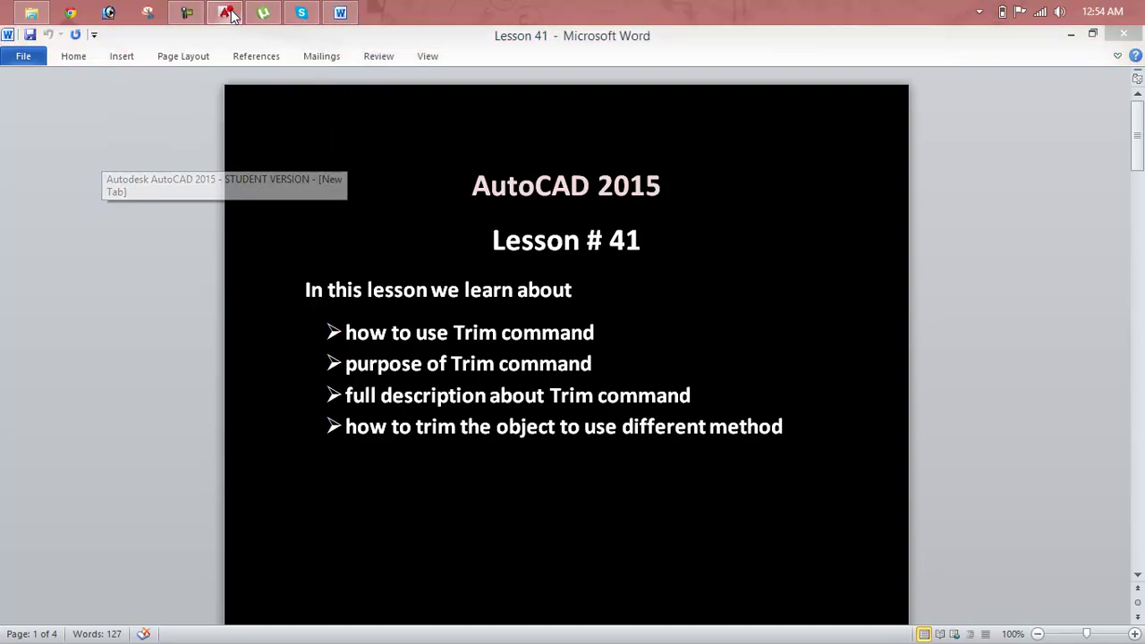
Start a new blank drawing and turn the grid off
left_click(255, 322)
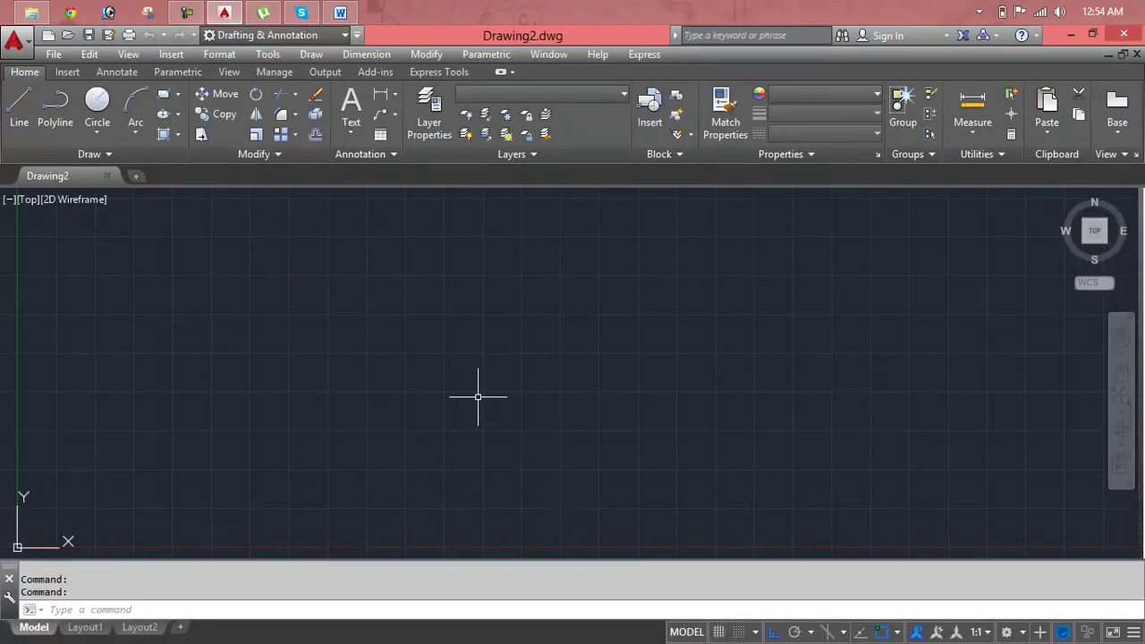
key("Escape")
key("Escape")
key("F7")
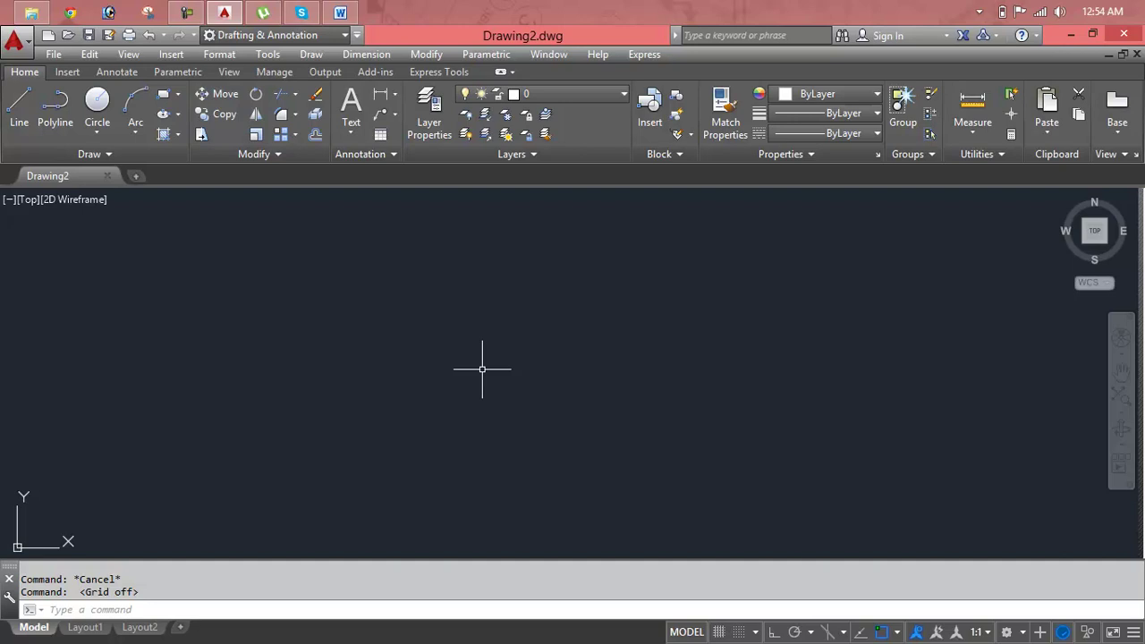
key("Escape")
key("Escape")
Set the drawing's length units to Engineering with 0'-0" precision
type("un")
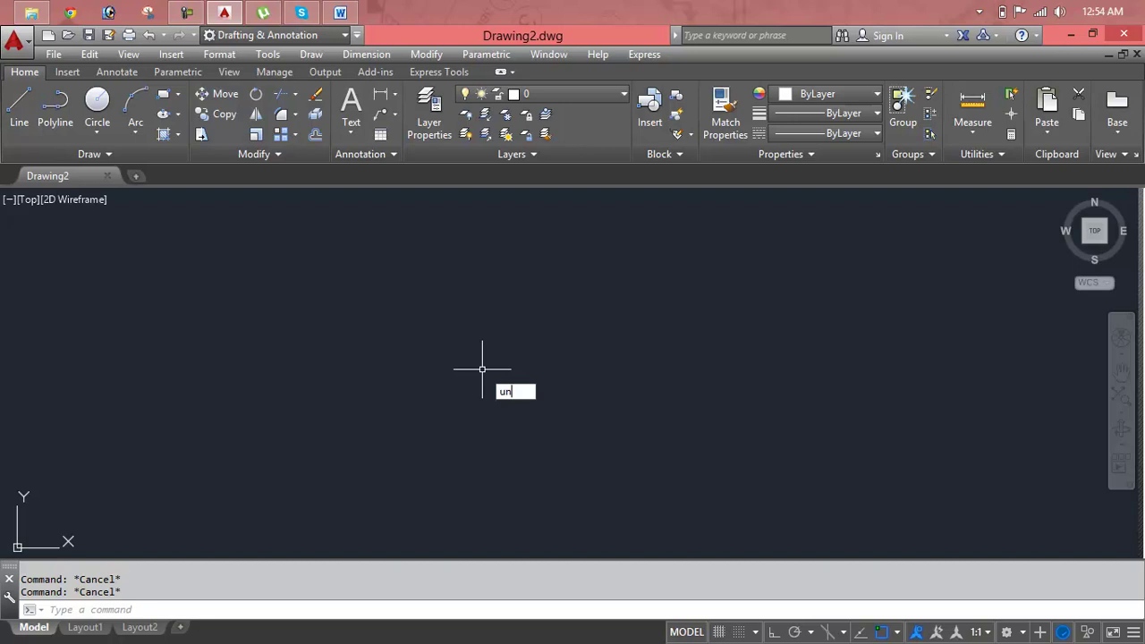
key("Return")
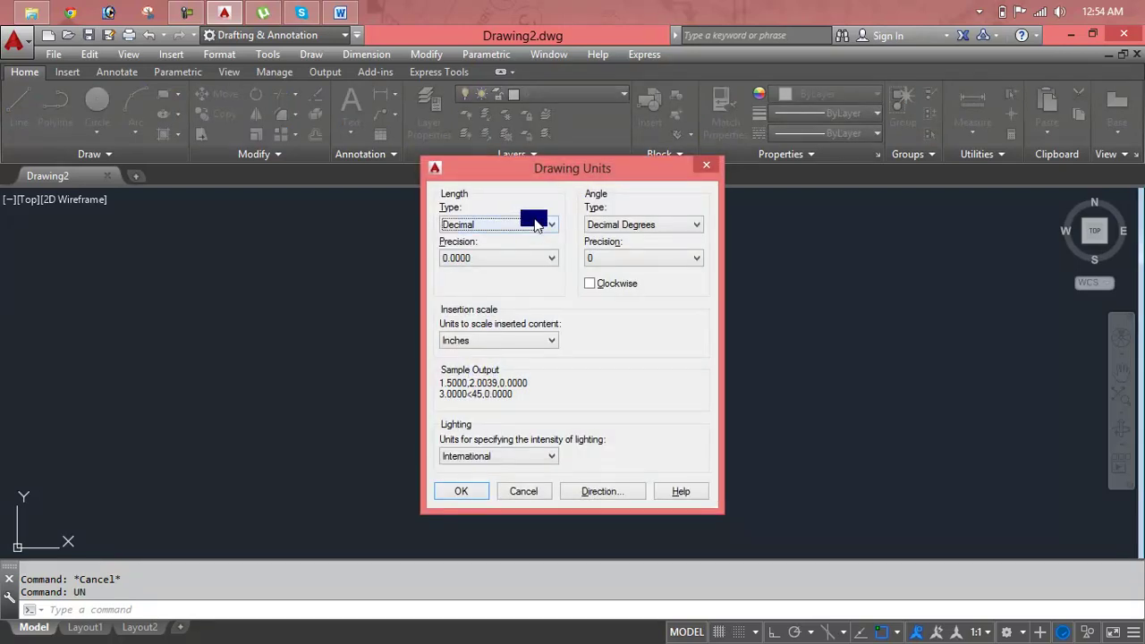
left_click(534, 223)
left_click(528, 261)
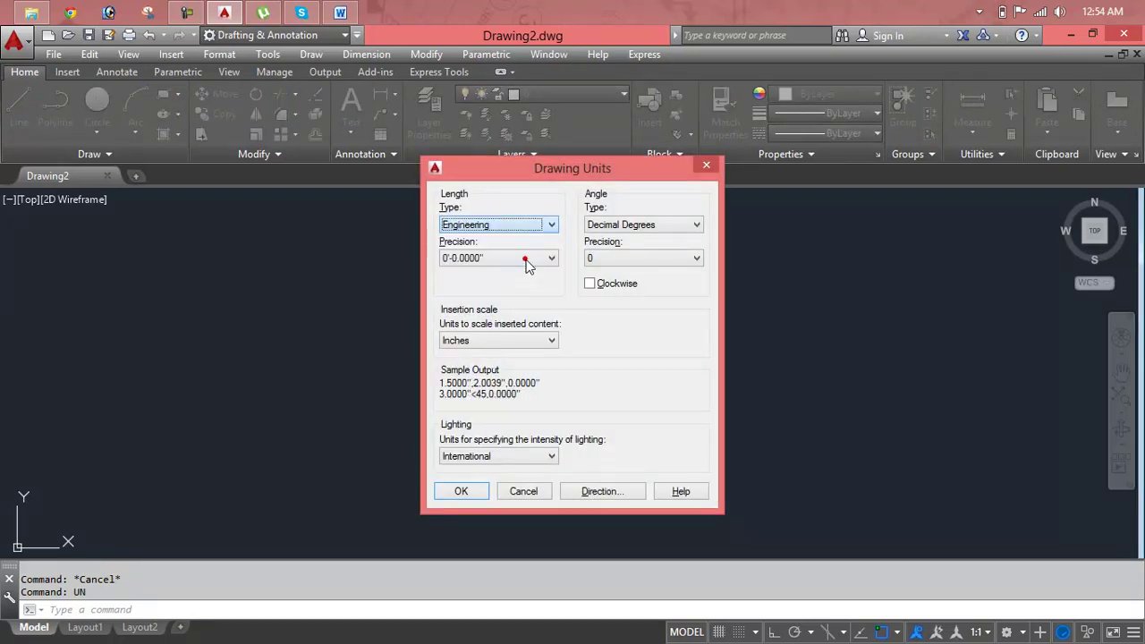
left_click(525, 259)
left_click(523, 270)
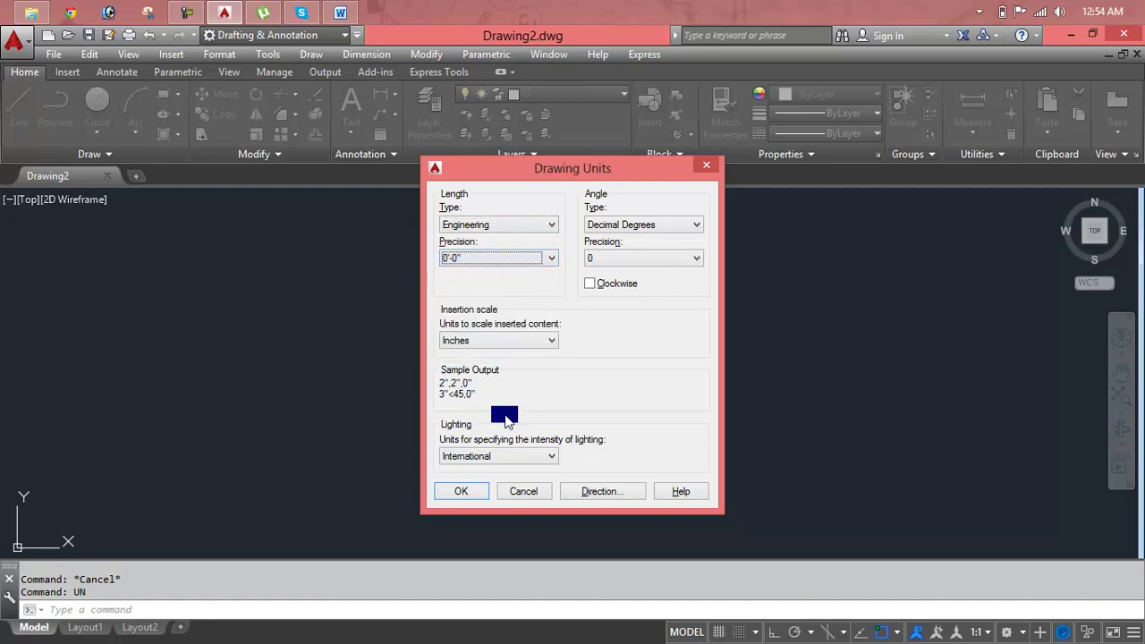
left_click(461, 491)
Change the Standard dimension style's primary units to Engineering with 0'-0" precision
type("d")
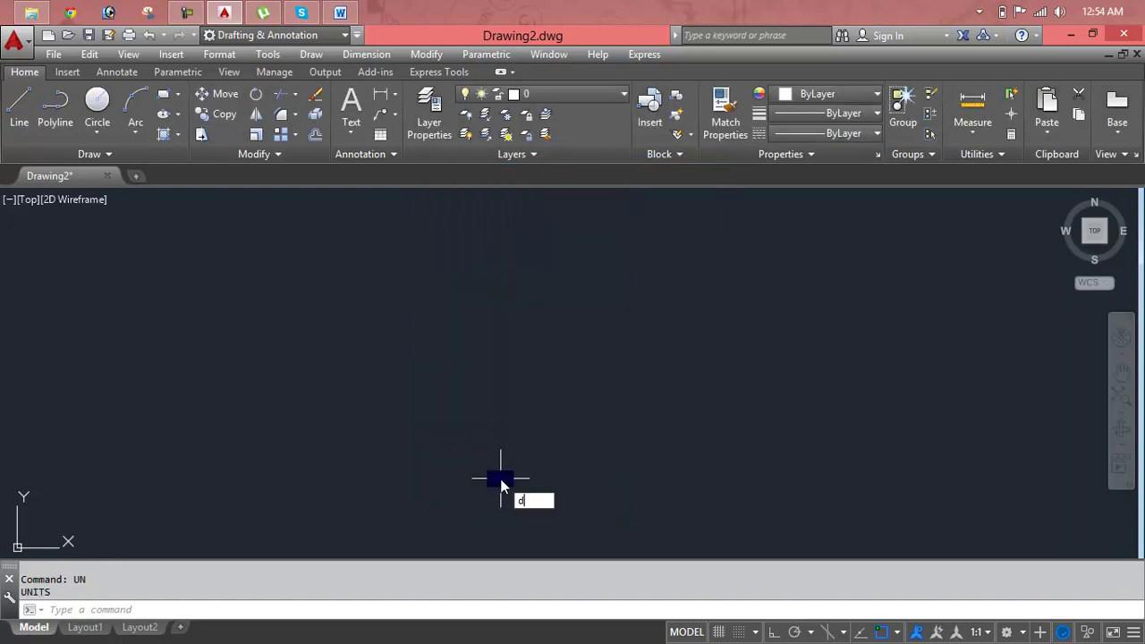
key("Return")
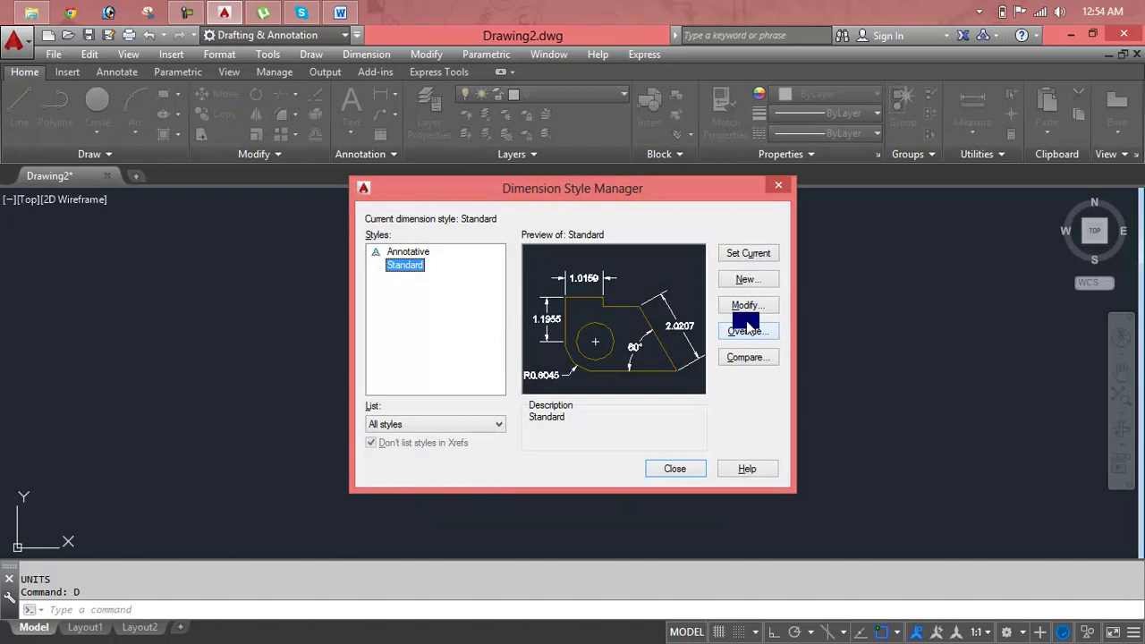
left_click(747, 305)
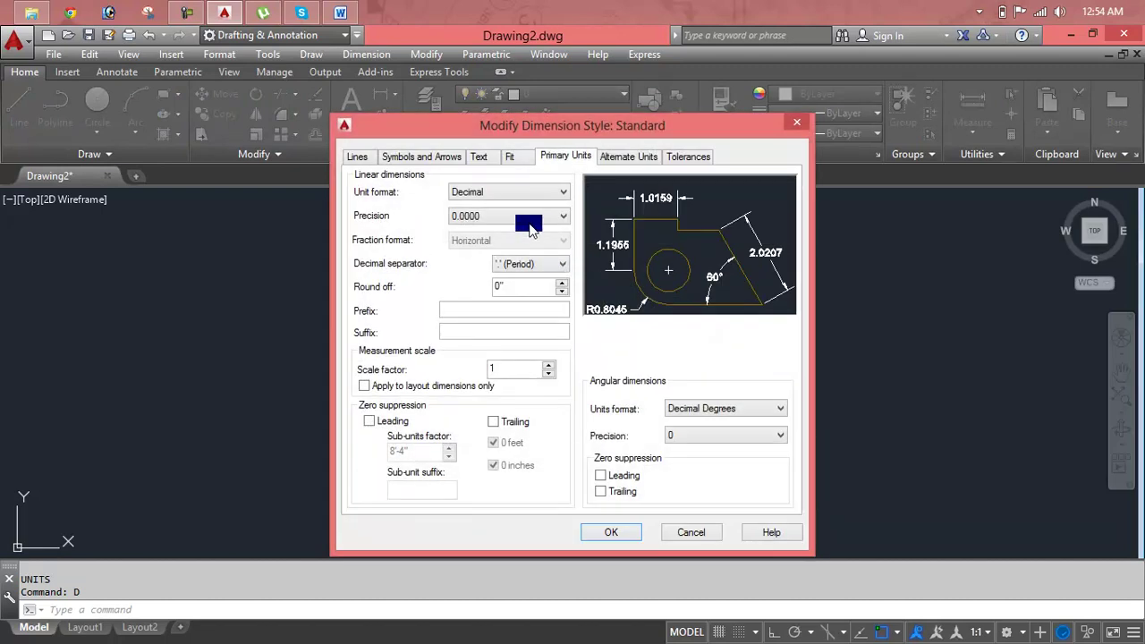
left_click(524, 192)
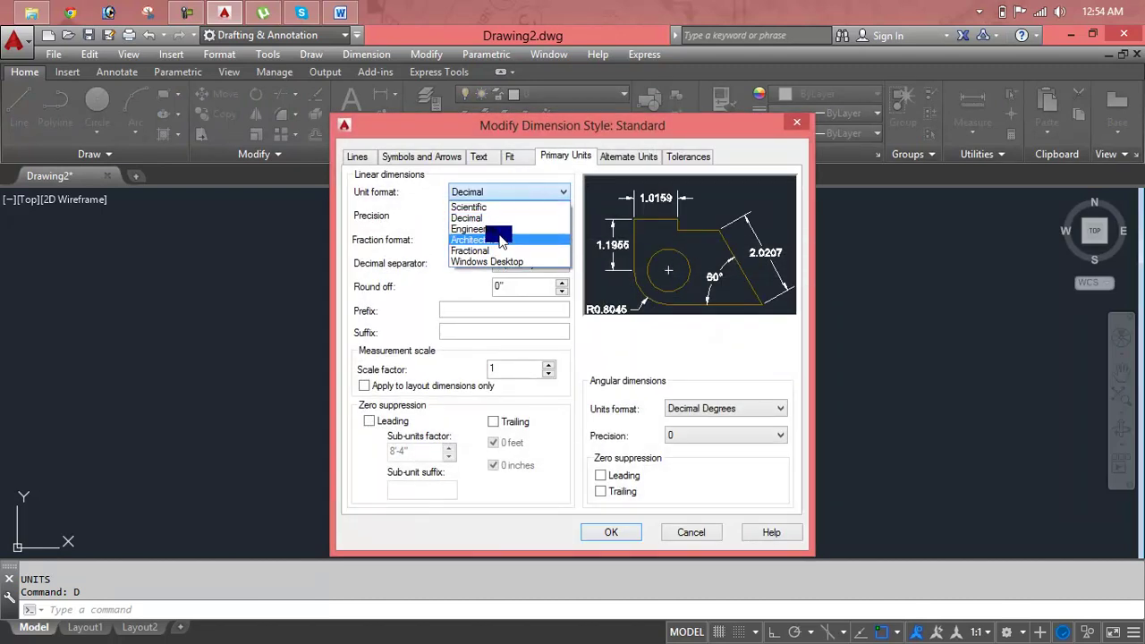
left_click(483, 240)
left_click(506, 192)
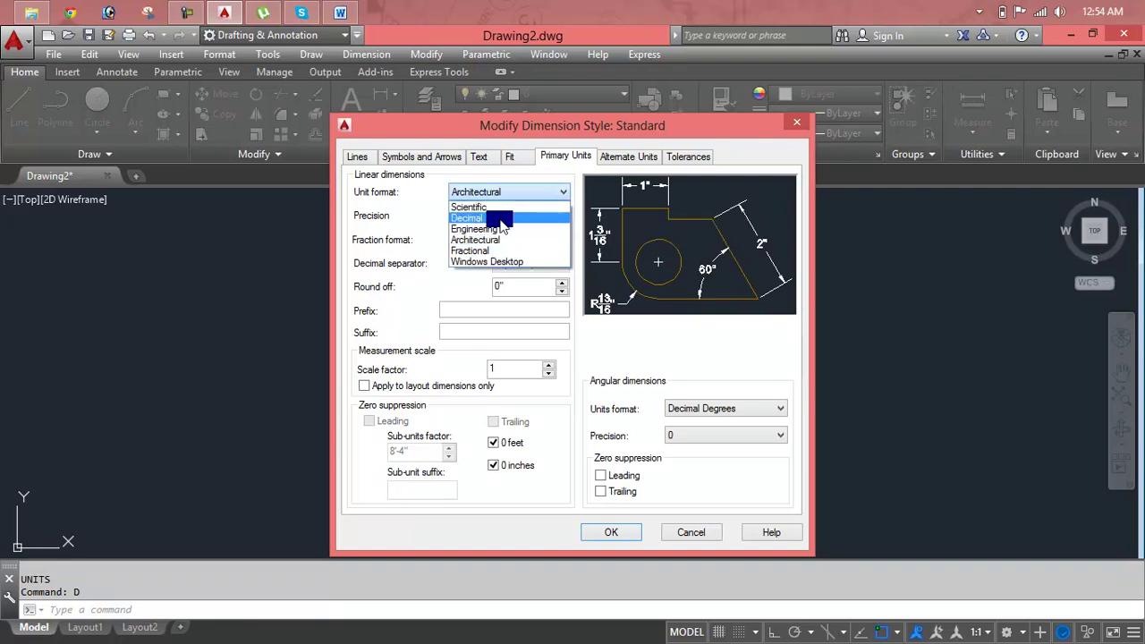
left_click(483, 225)
left_click(501, 215)
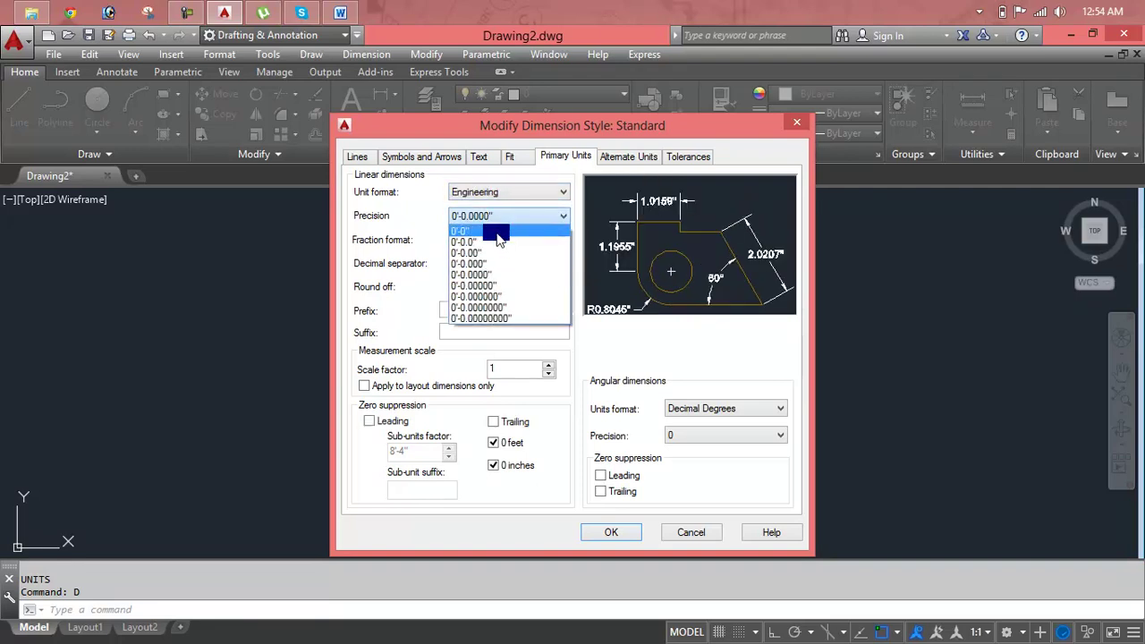
left_click(497, 231)
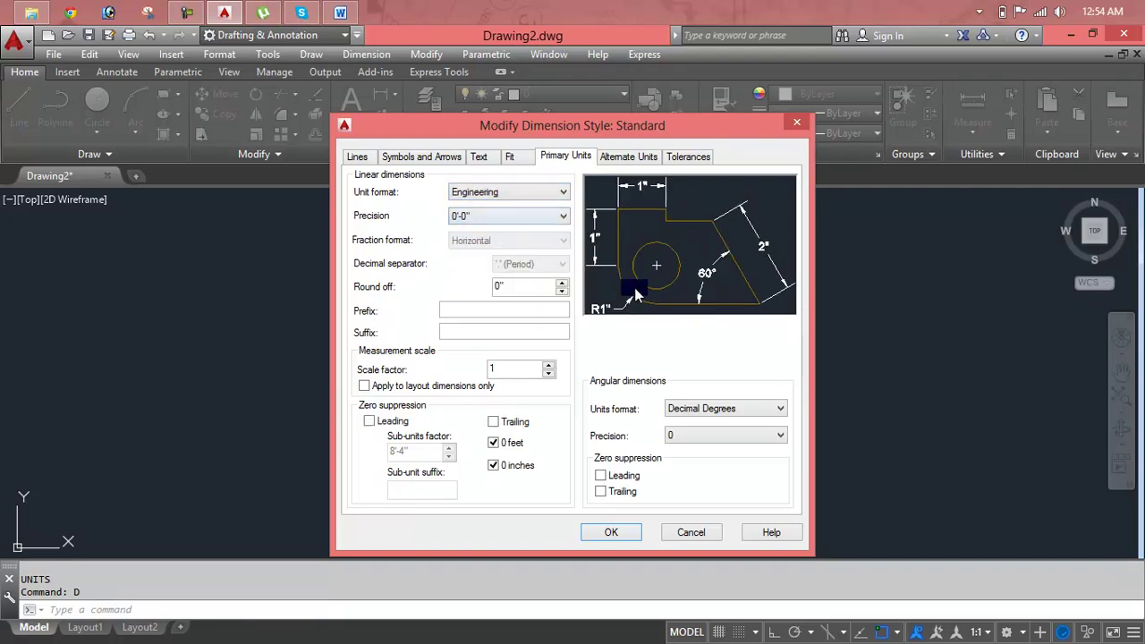
left_click(612, 537)
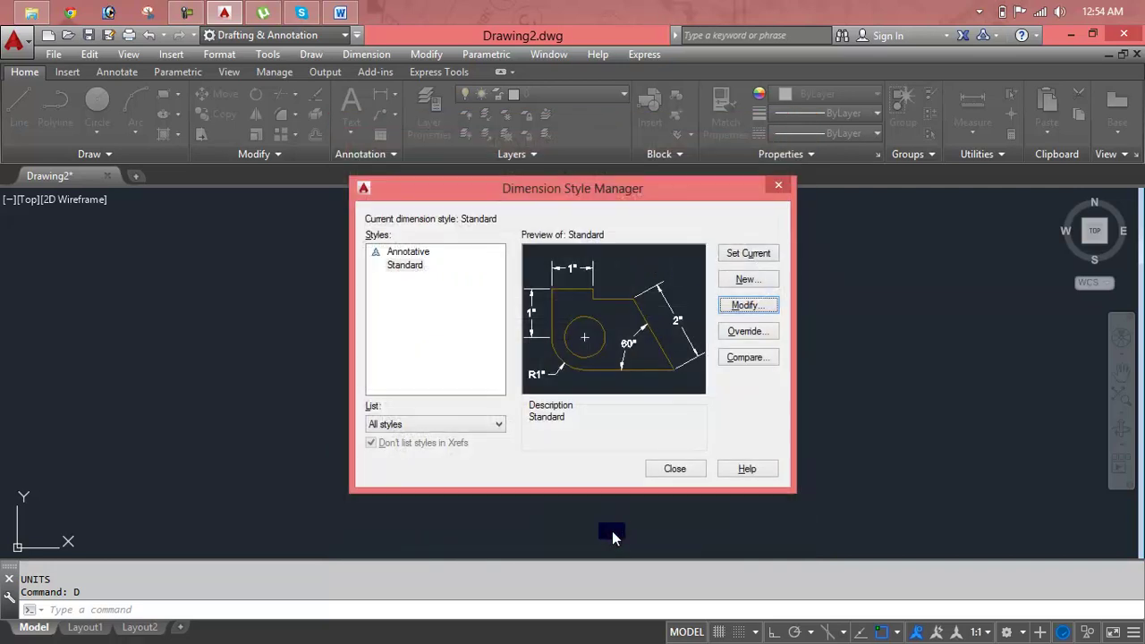
left_click(689, 471)
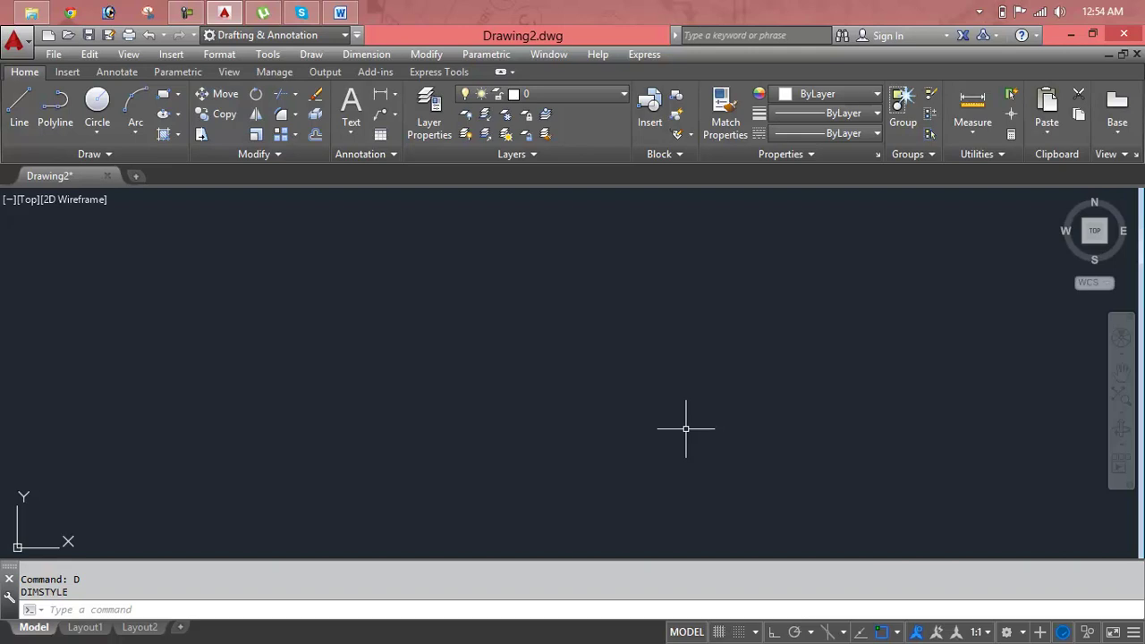
Draw a long horizontal rectangle with the REC command
key("Escape")
key("Escape")
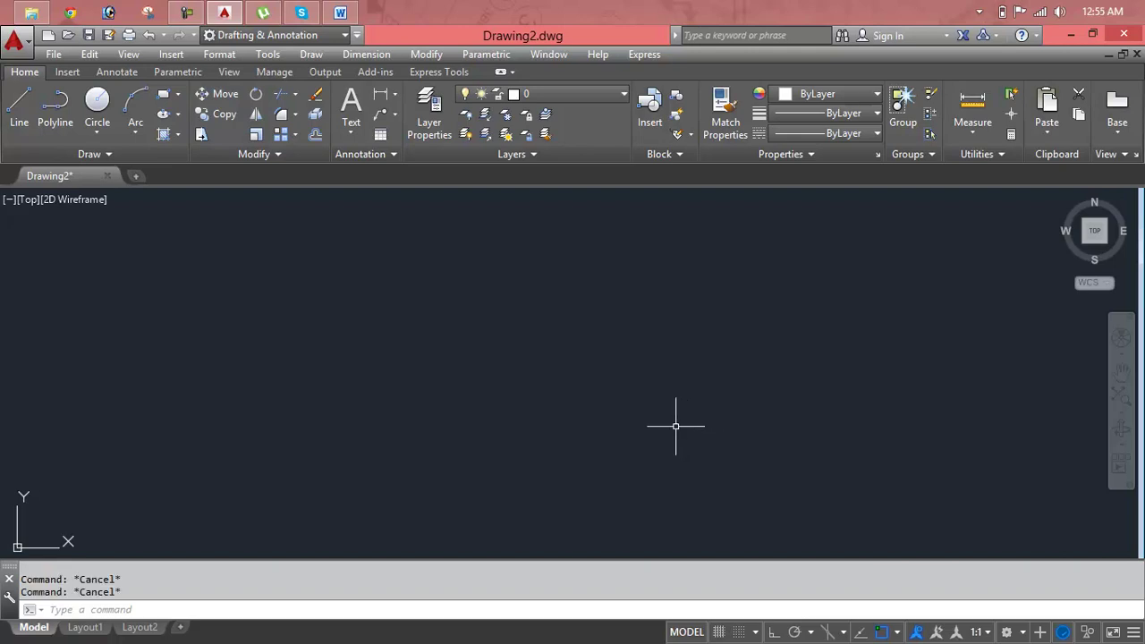
type("rec")
key("Return")
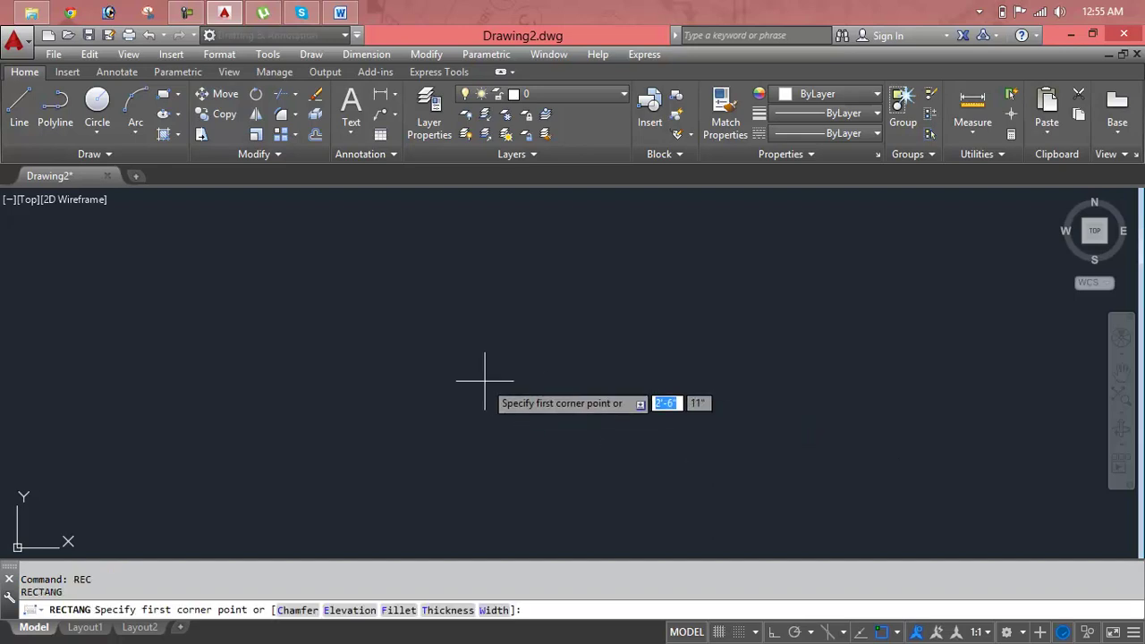
key("Escape")
key("Escape")
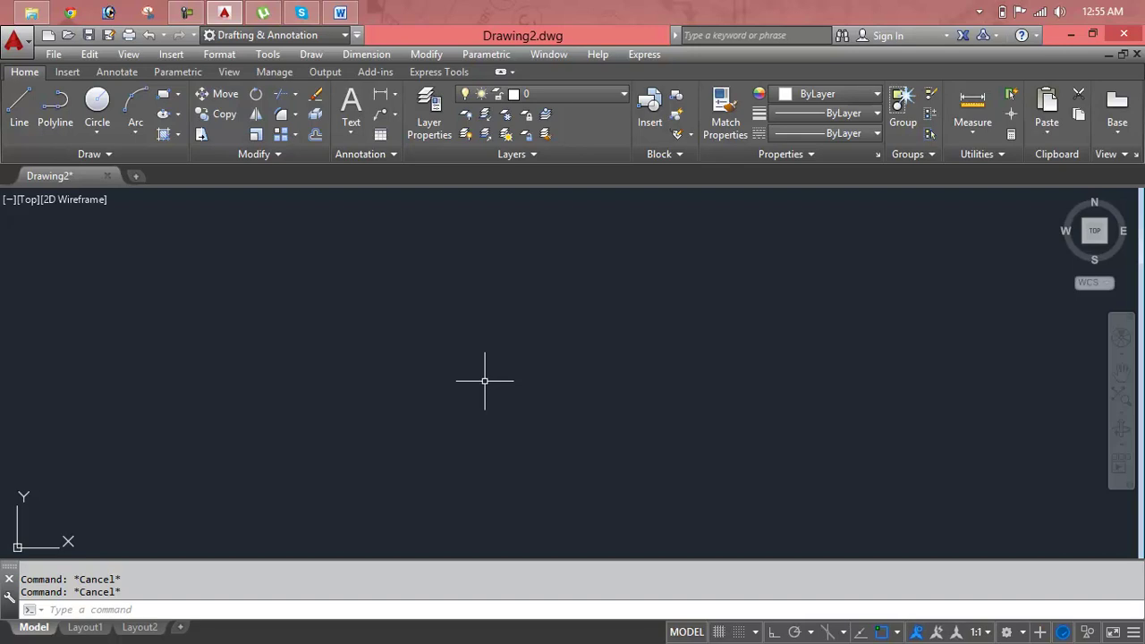
type("rec")
key("Return")
left_click(287, 331)
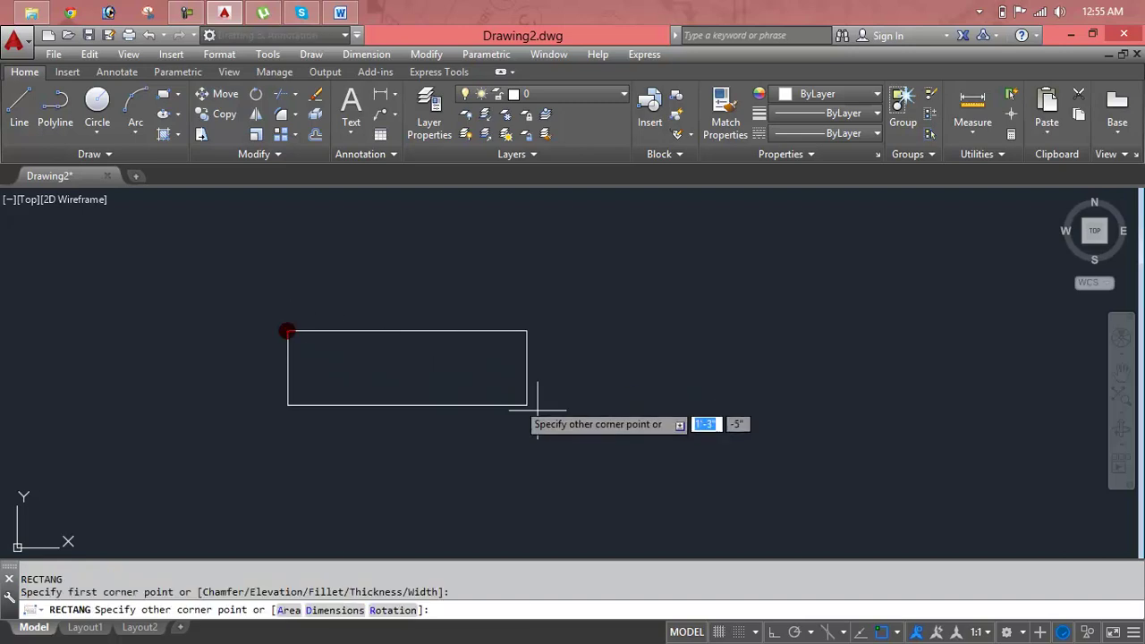
left_click(763, 428)
key("Escape")
key("Escape")
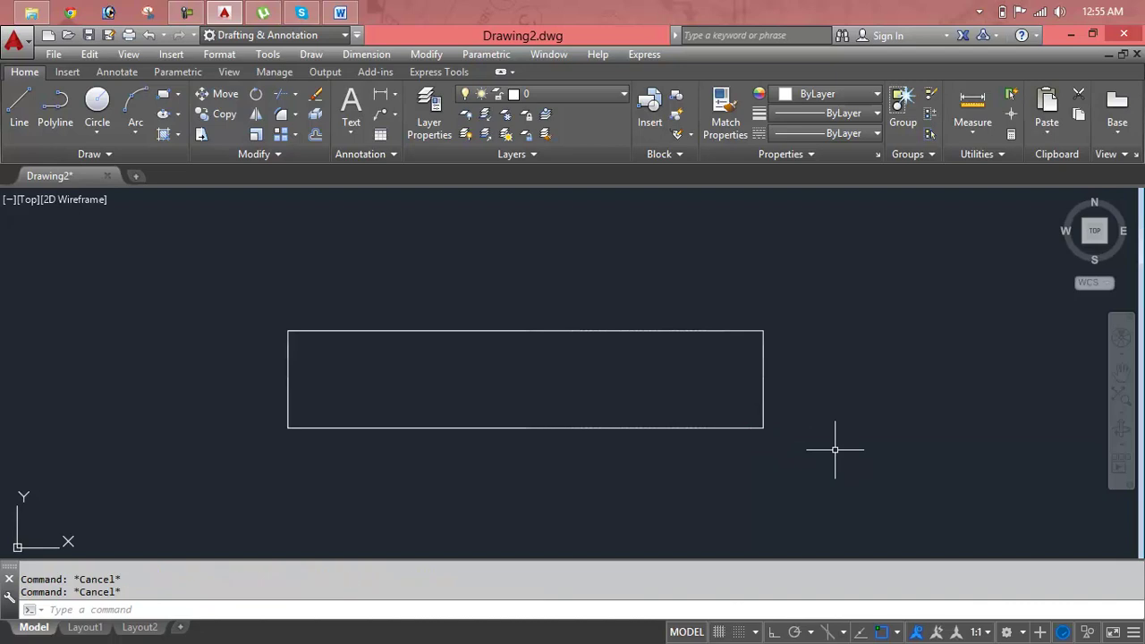
Draw a vertical line crossing the rectangle near its right side
type("l")
key("Return")
left_click(618, 289)
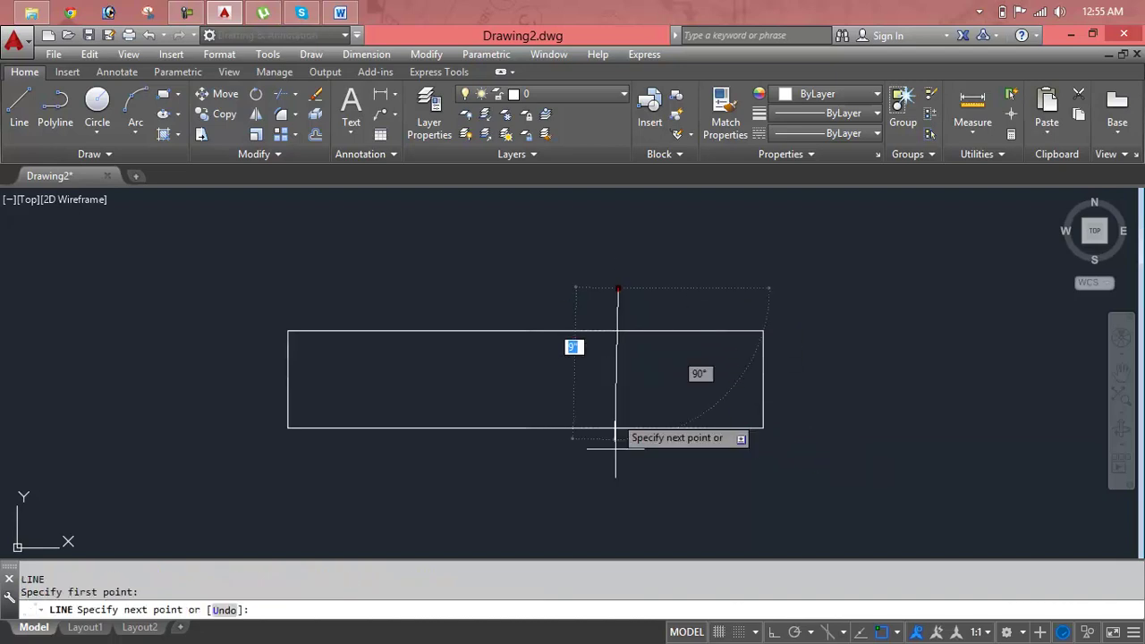
left_click(619, 512)
key("Escape")
key("Escape")
key("Escape")
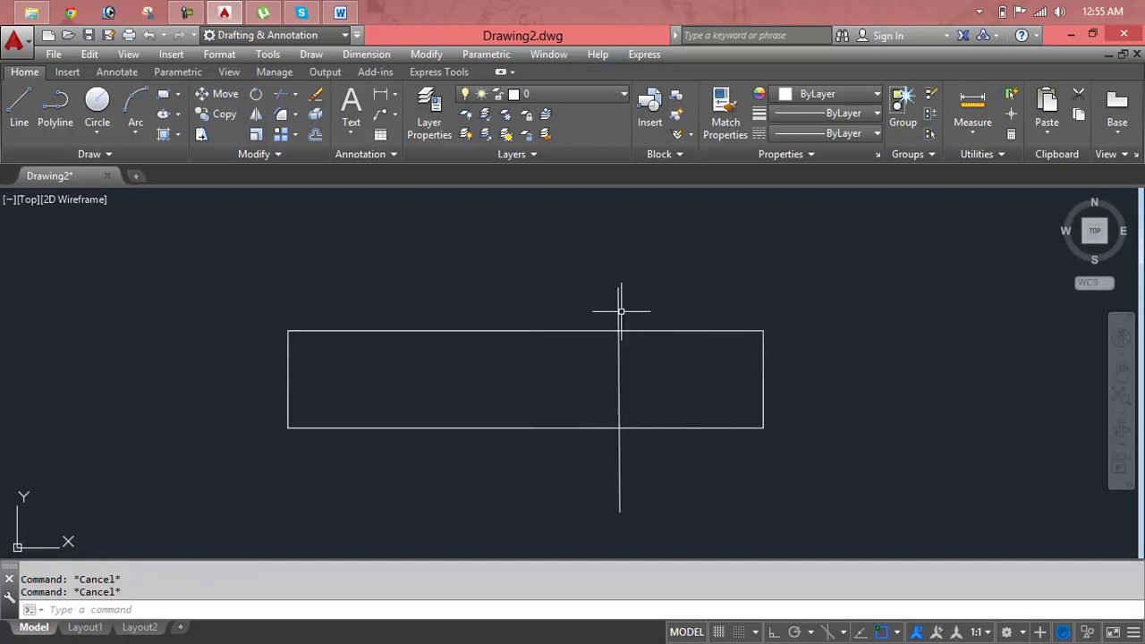
type("tr")
key("Return")
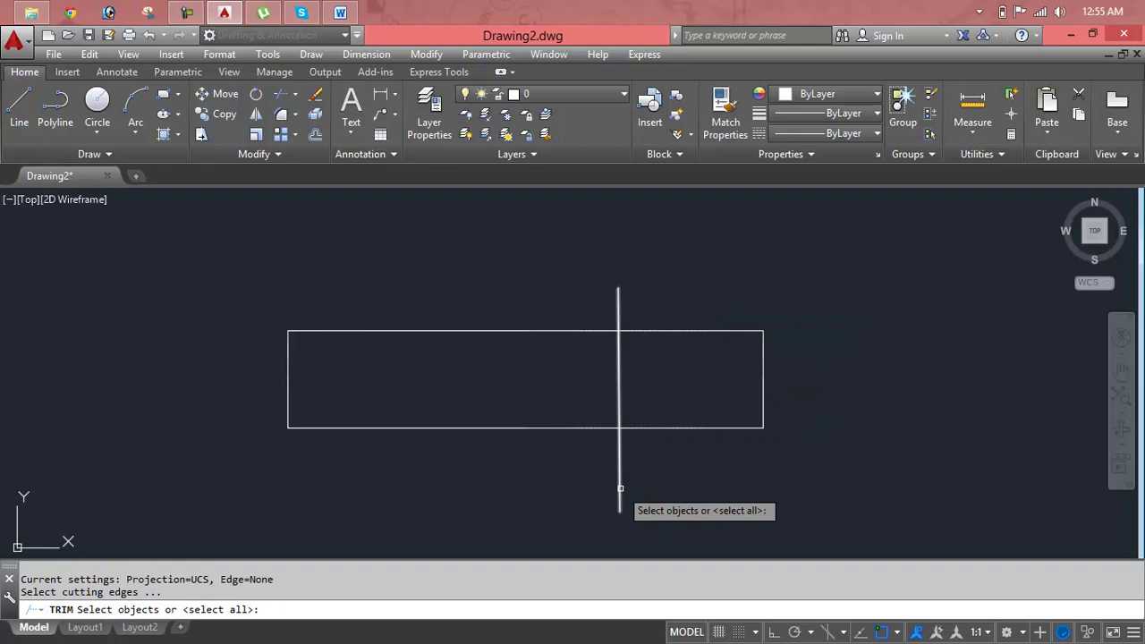
key("Escape")
key("Escape")
key("Escape")
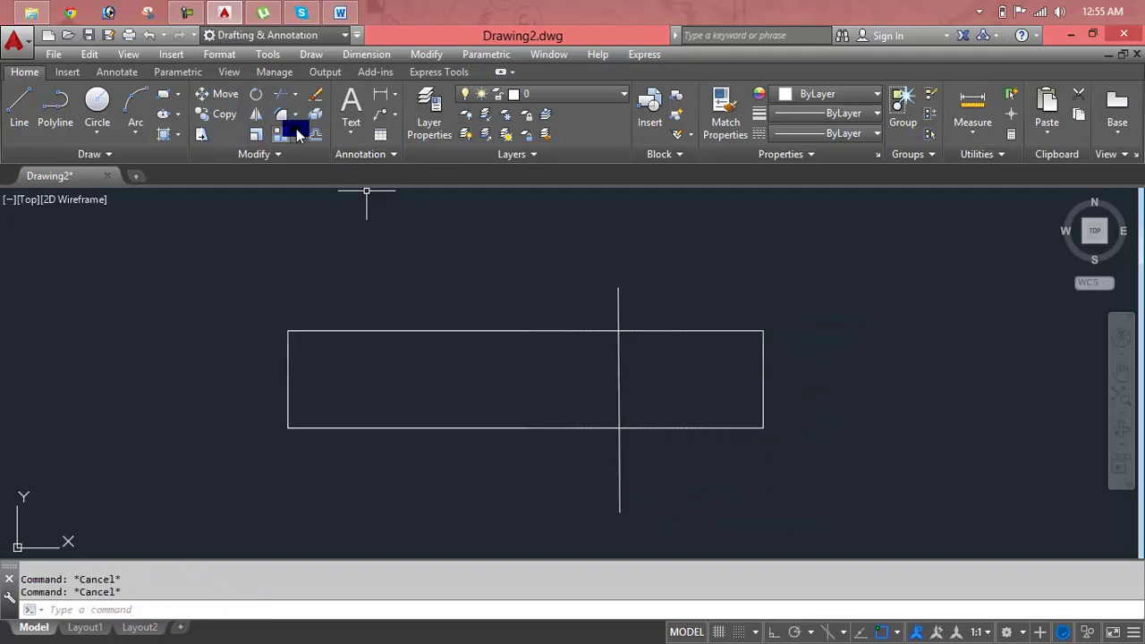
mouse_move(280, 116)
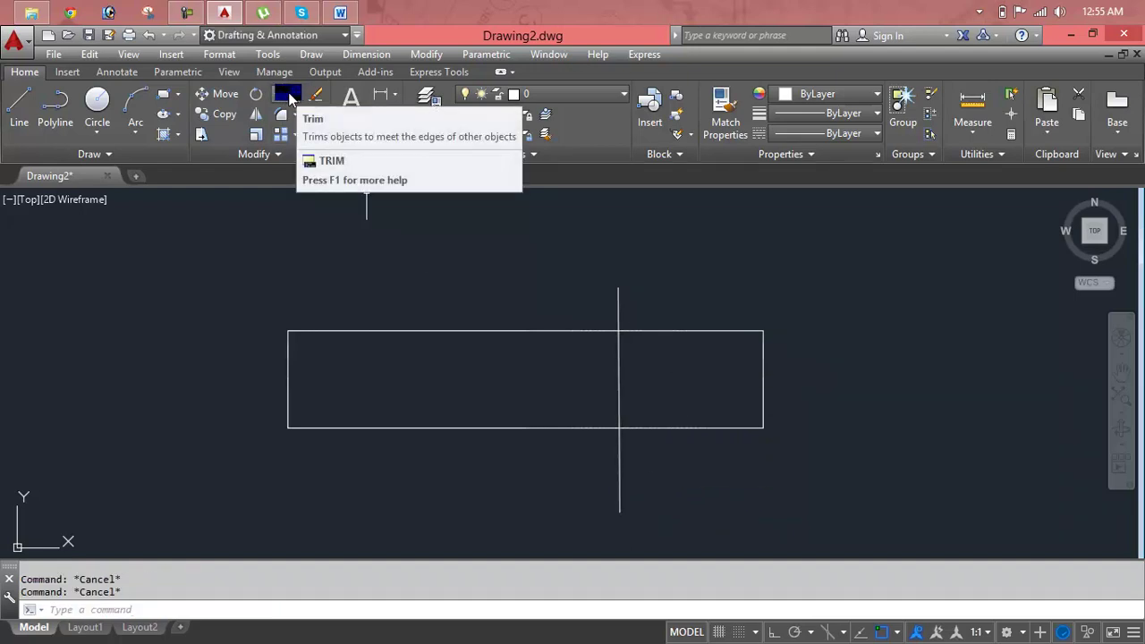
left_click(295, 93)
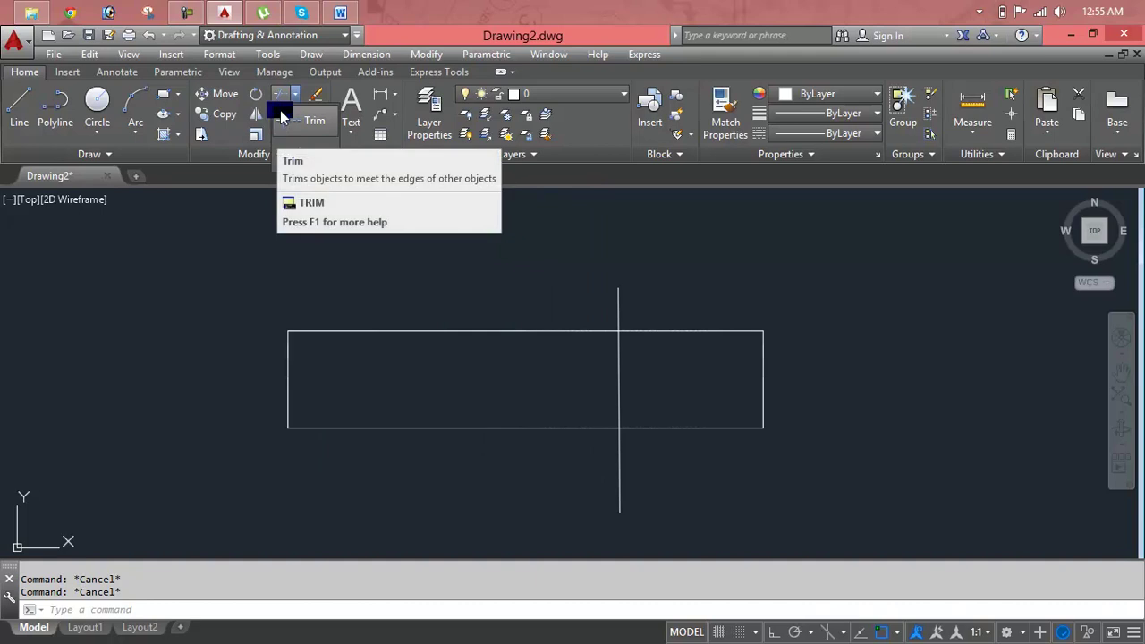
left_click(424, 57)
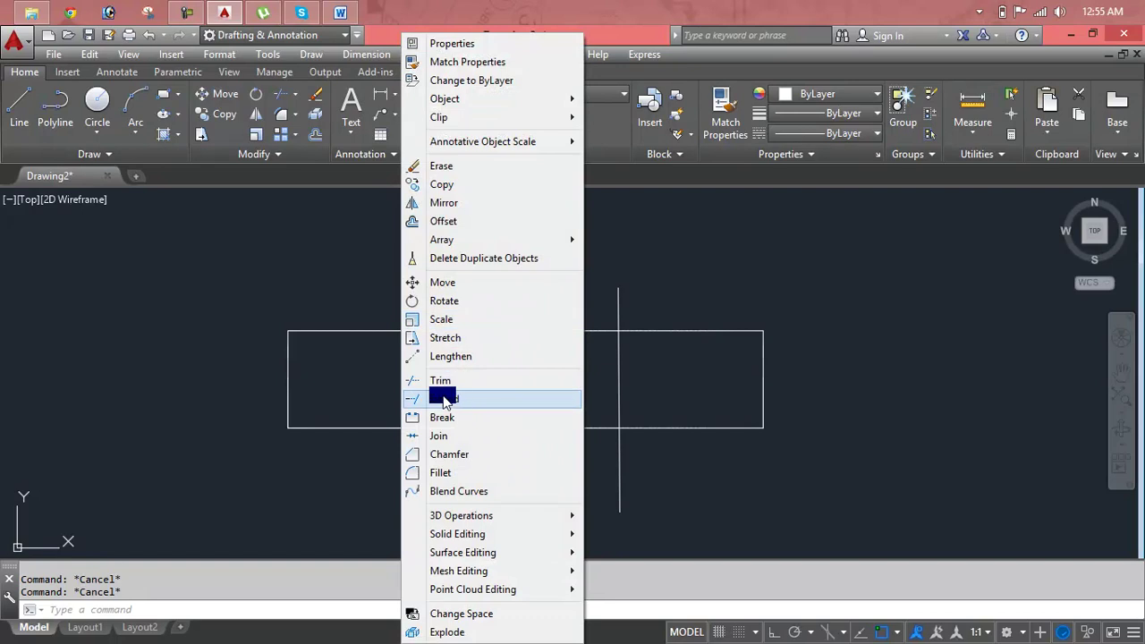
left_click(726, 258)
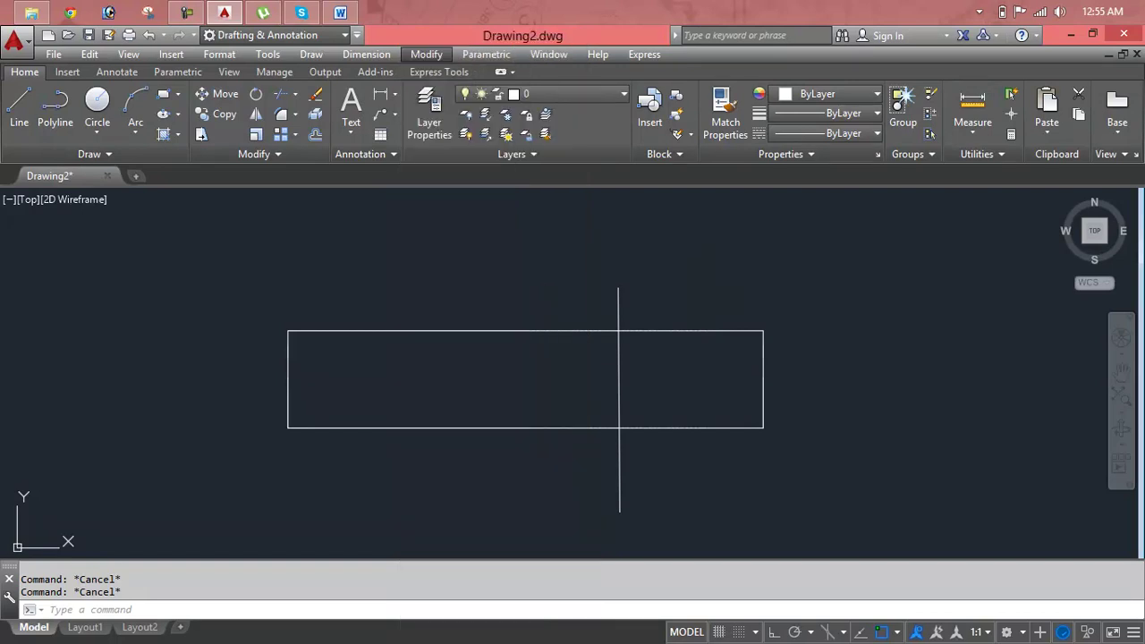
left_click(728, 256)
key("Escape")
type("ts or")
key("Return")
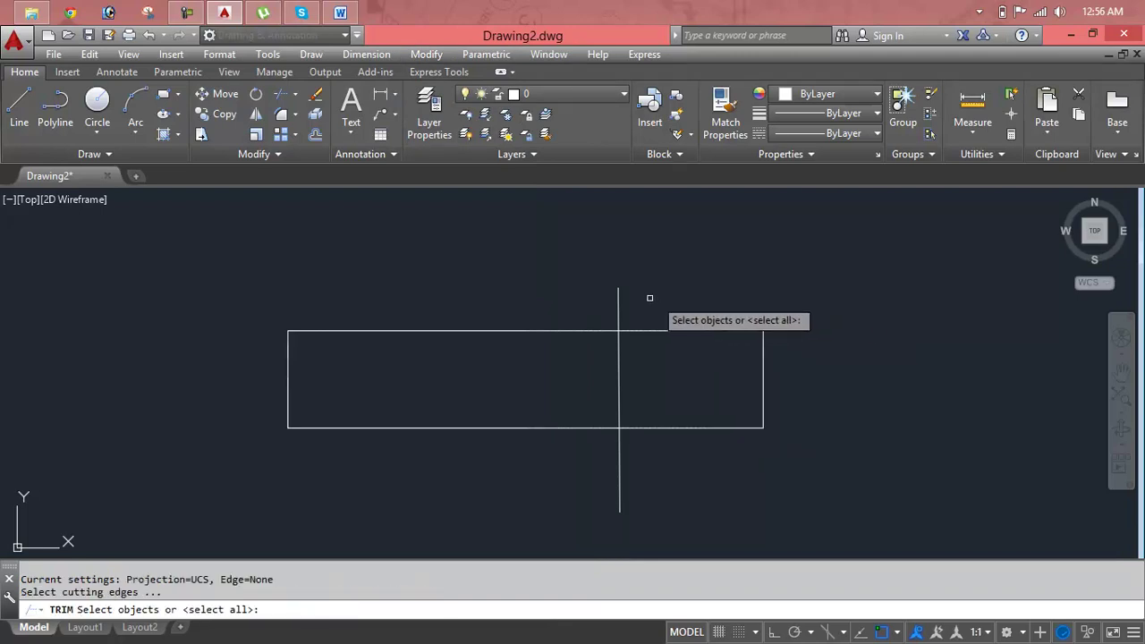
Trim off the vertical line's overhangs and the rectangle's top and bottom edges right of it
left_click(620, 304)
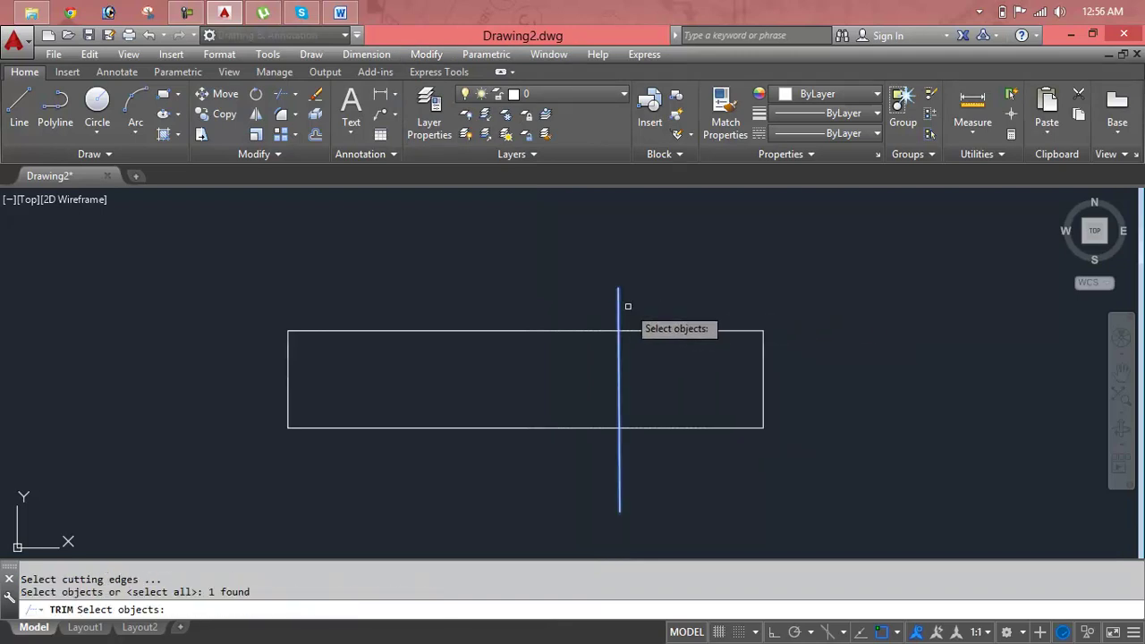
key("Escape")
key("Escape")
type("tr")
key("Return")
key("Return")
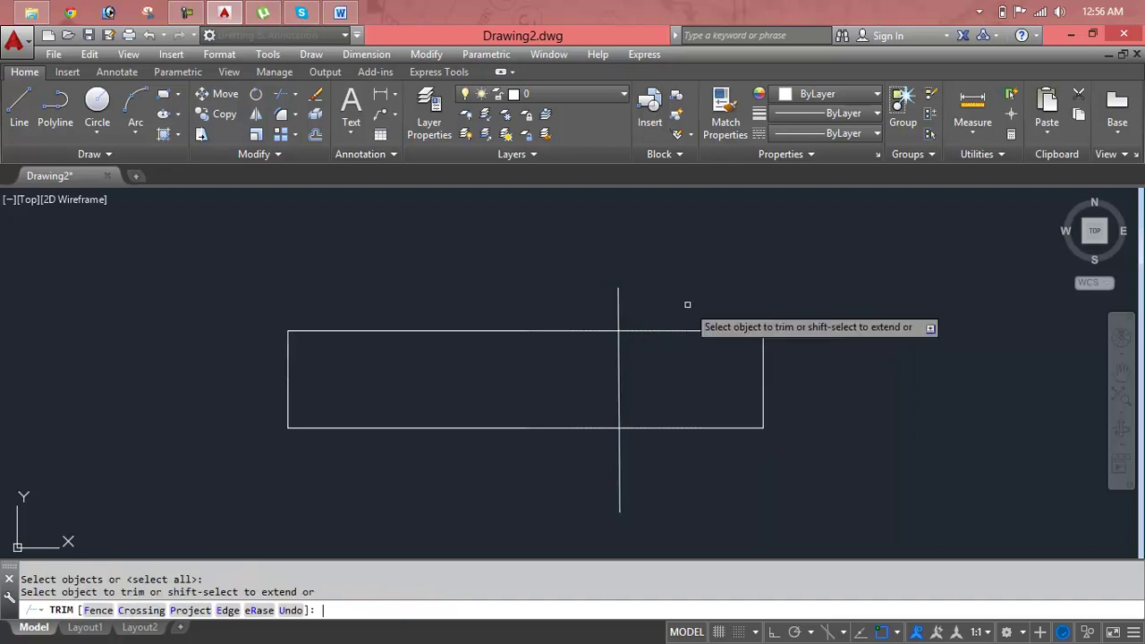
left_click(615, 315)
left_click(620, 449)
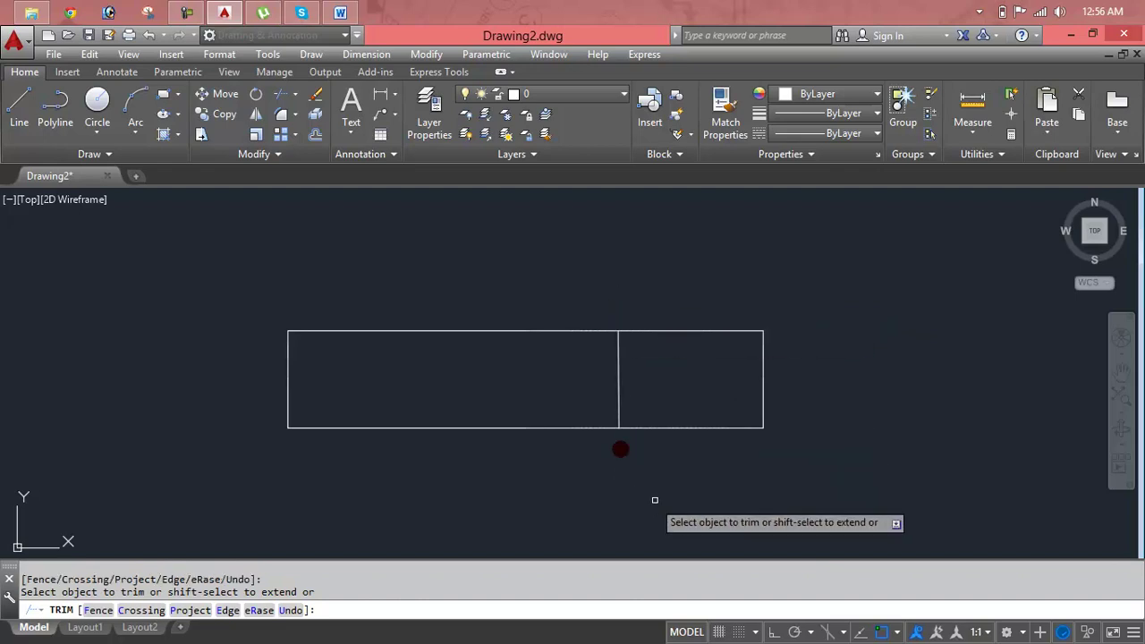
left_click(670, 429)
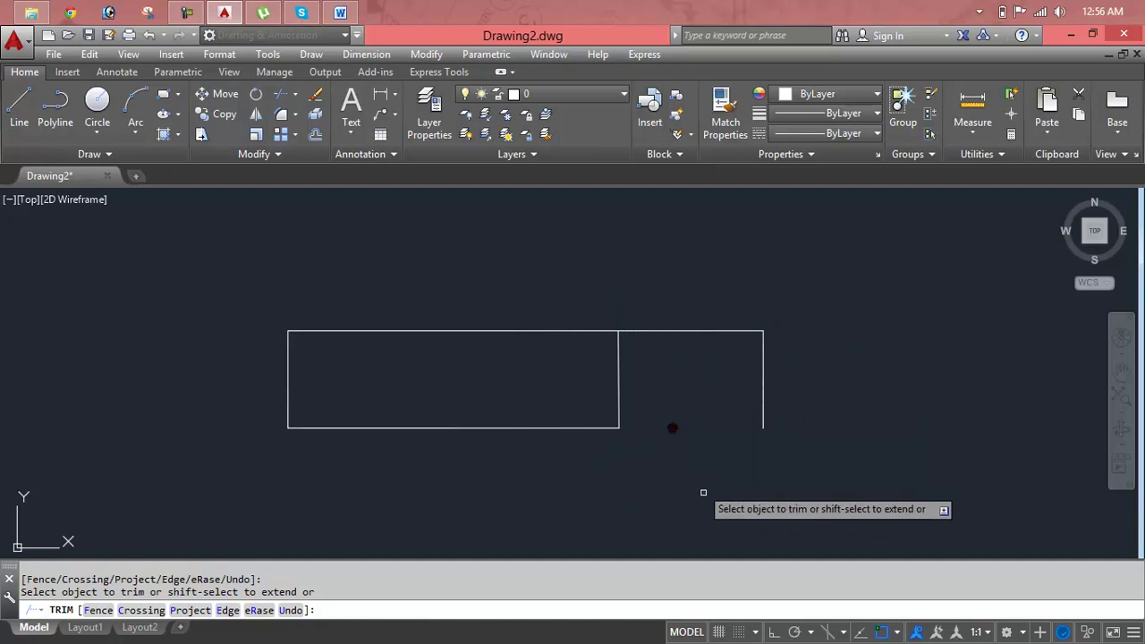
left_click(711, 331)
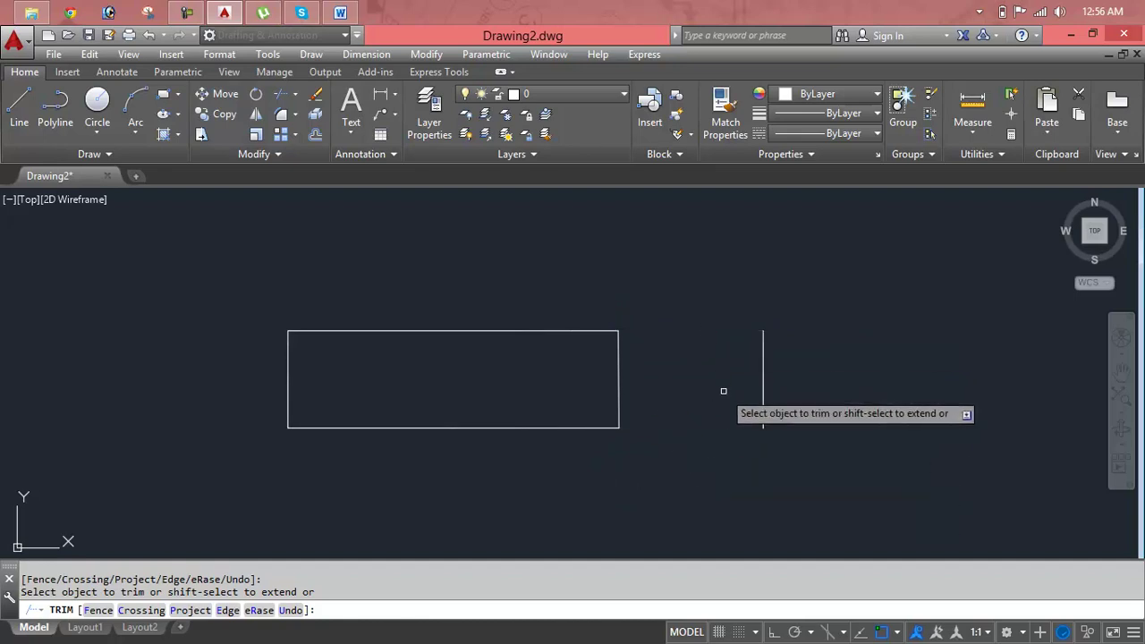
Select and delete the leftover right edge that trimming could not remove
left_click(802, 306)
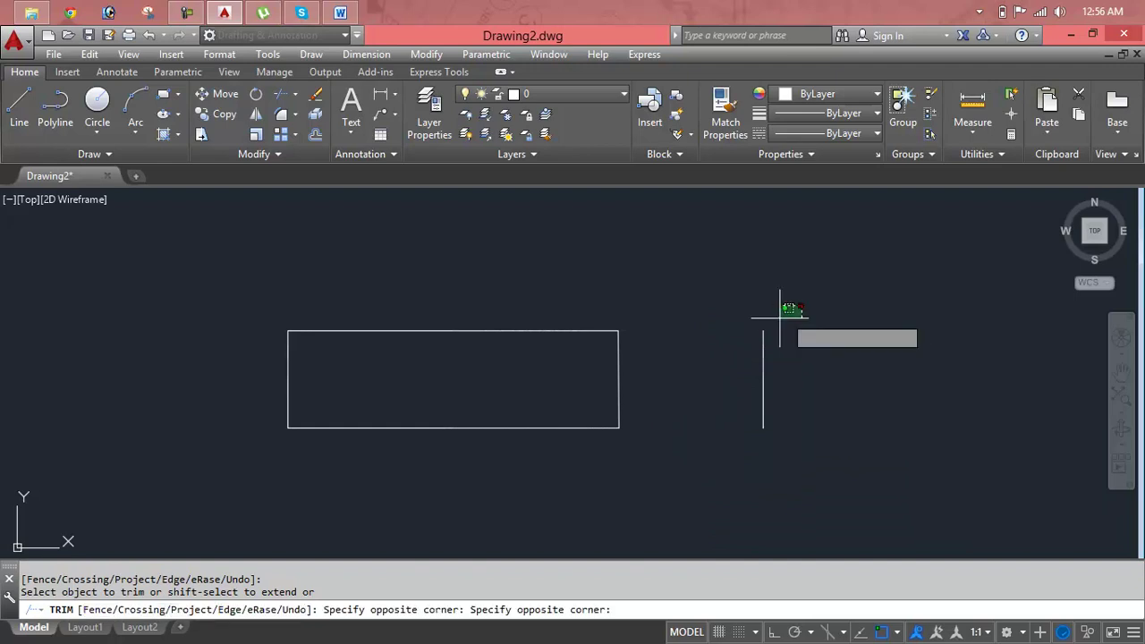
left_click(741, 436)
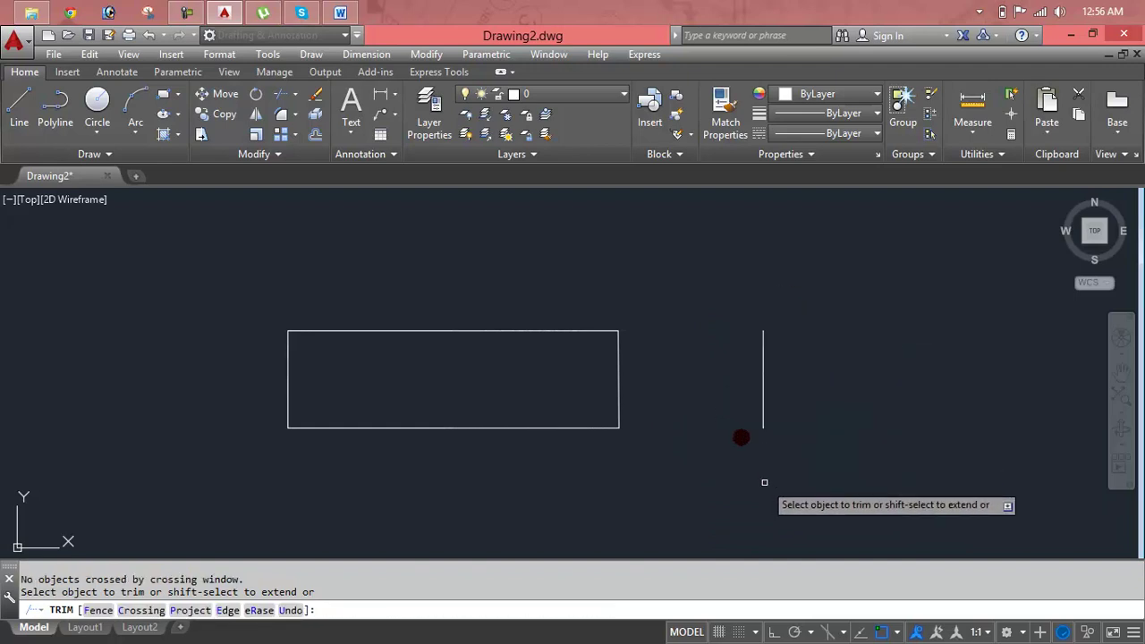
left_click(764, 410)
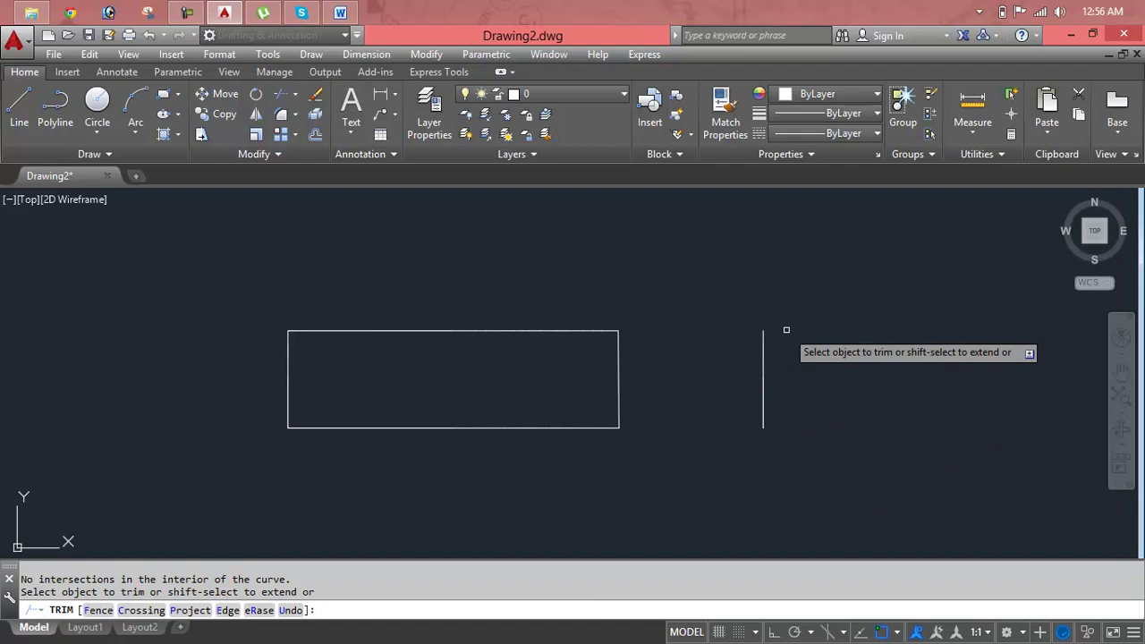
key("Escape")
left_click(764, 367)
key("Delete")
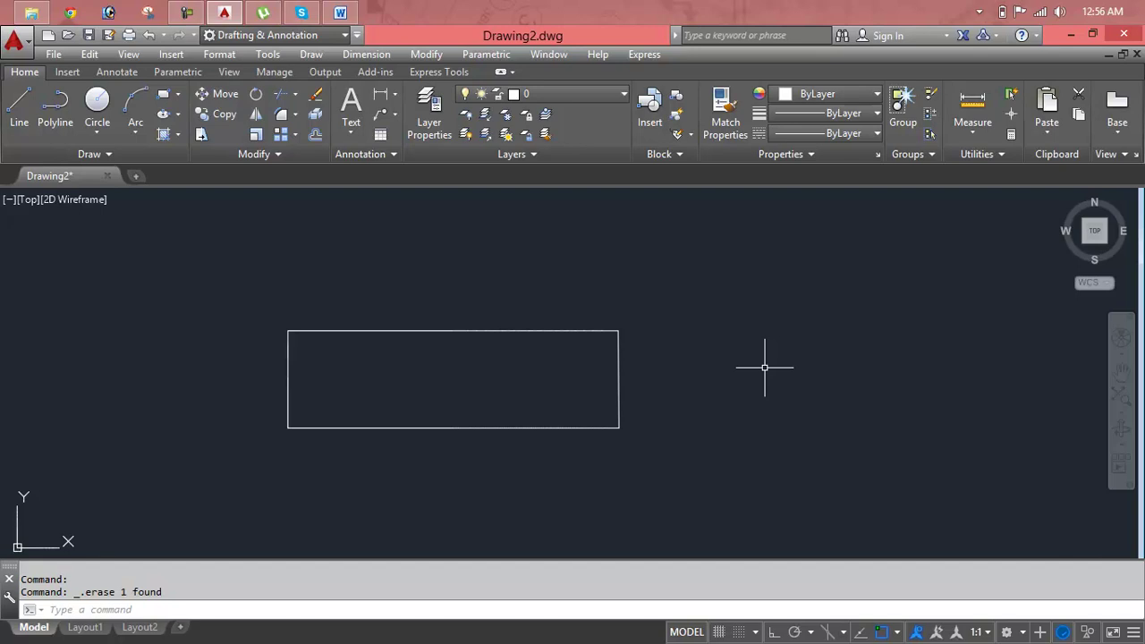
key("Escape")
key("Escape")
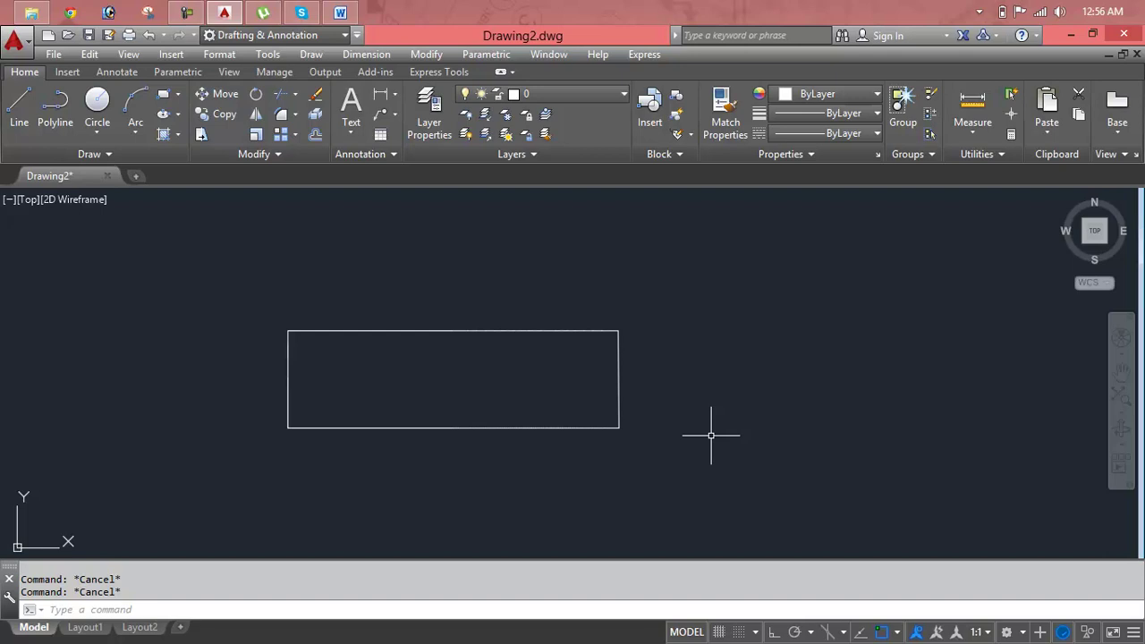
Draw a new vertical line across the rectangle
type("L")
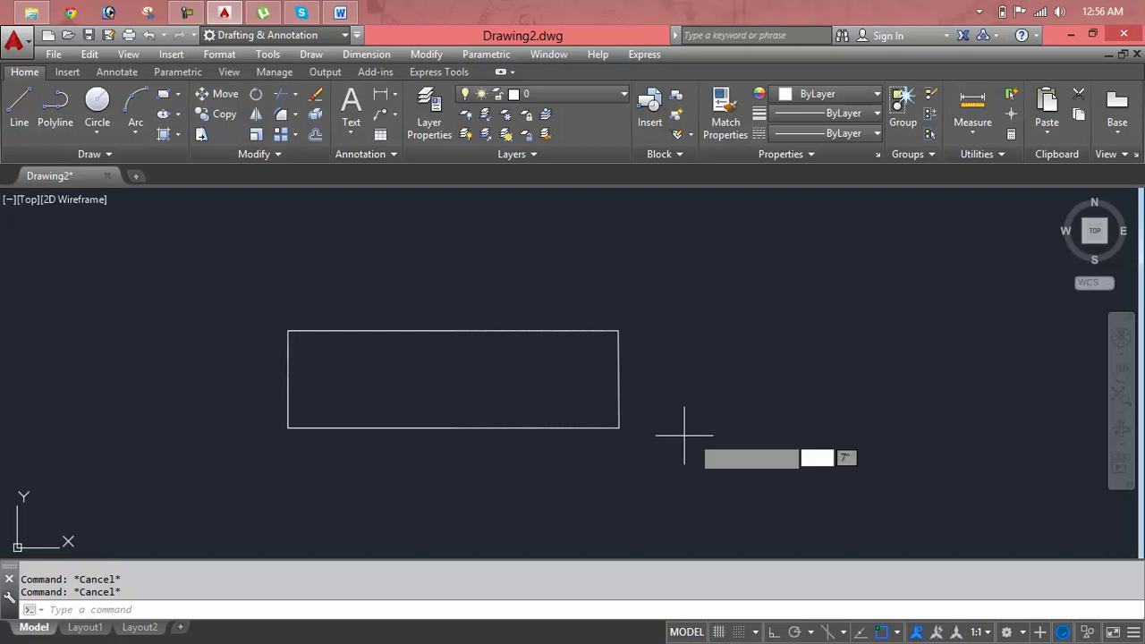
key("Return")
left_click(541, 298)
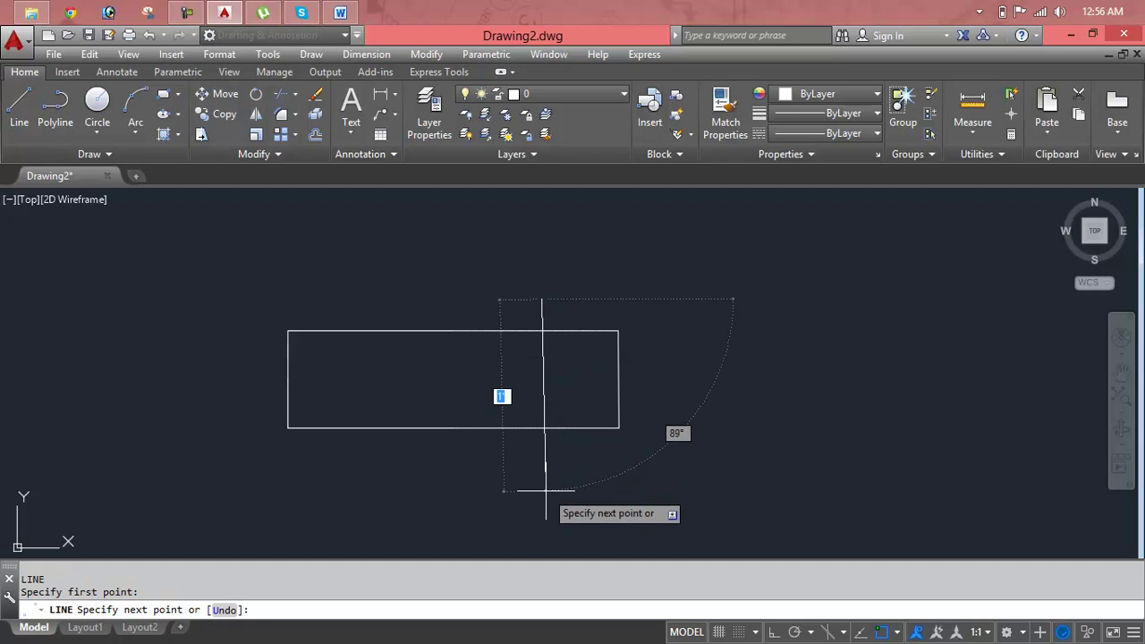
key("Escape")
key("Escape")
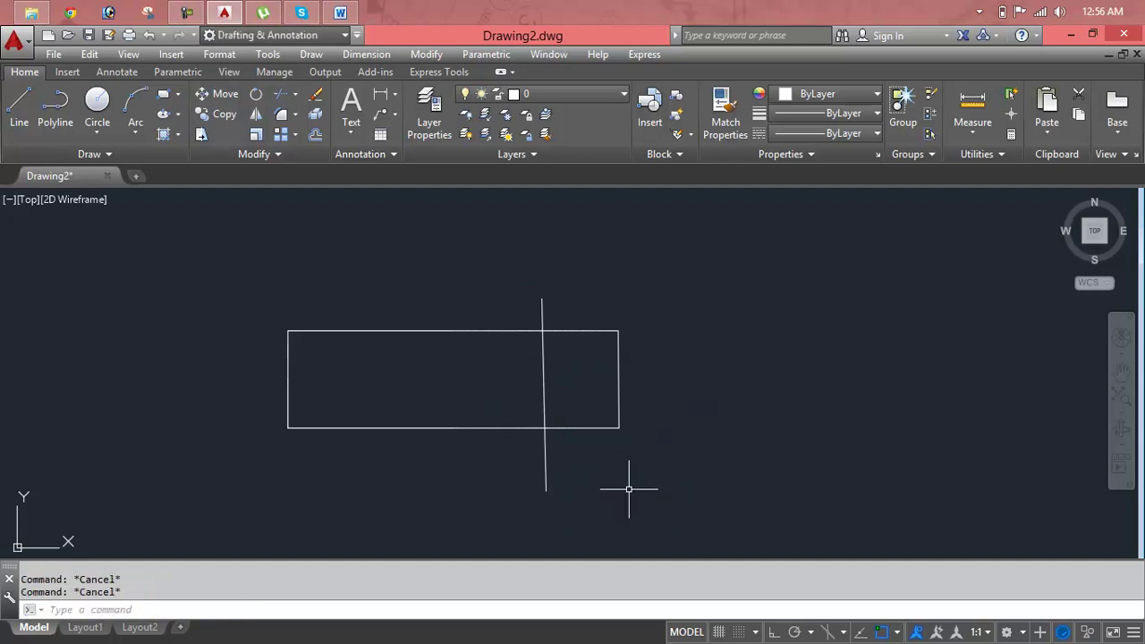
left_click(544, 472)
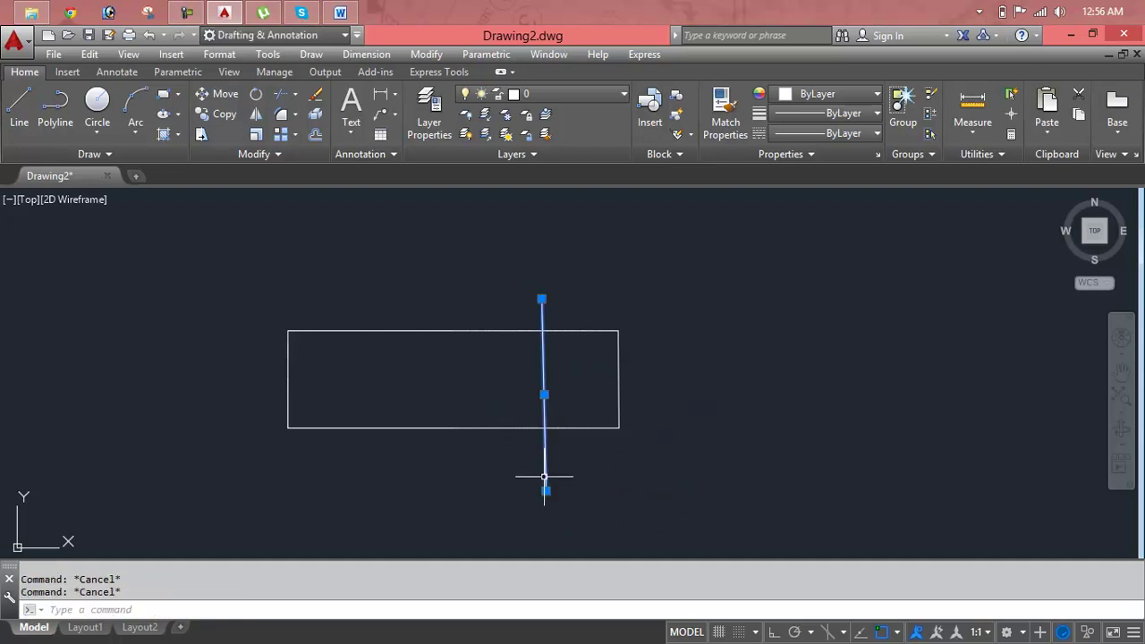
Trim the line's ends and the rectangle edges right of it using crossing windows
type("tr")
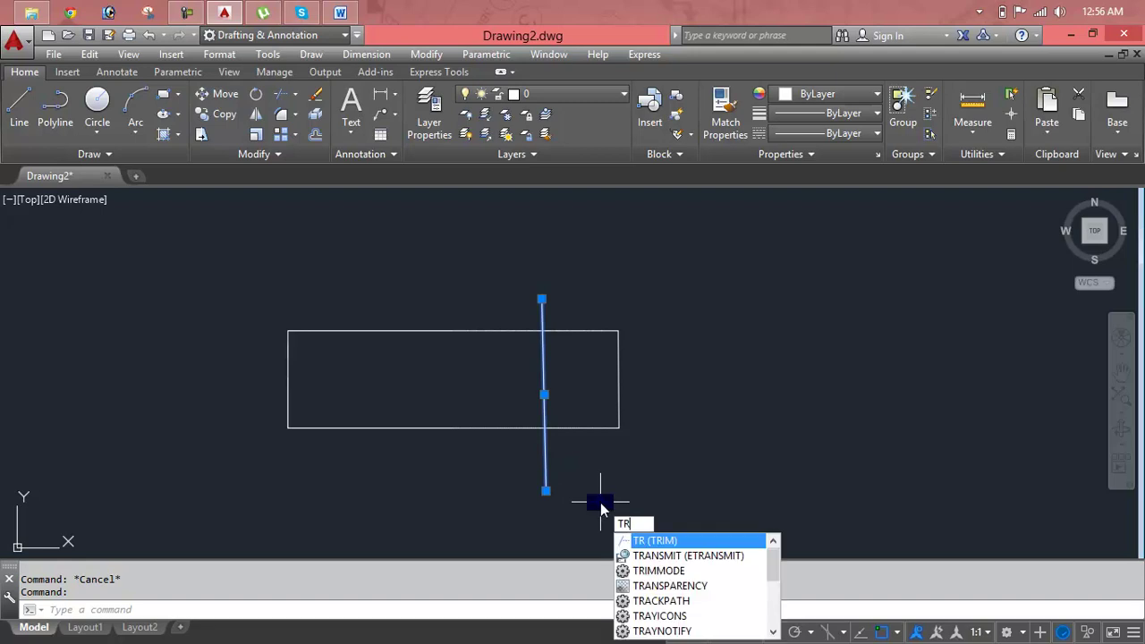
key("Return")
key("Escape")
key("Escape")
type("tr")
key("Return")
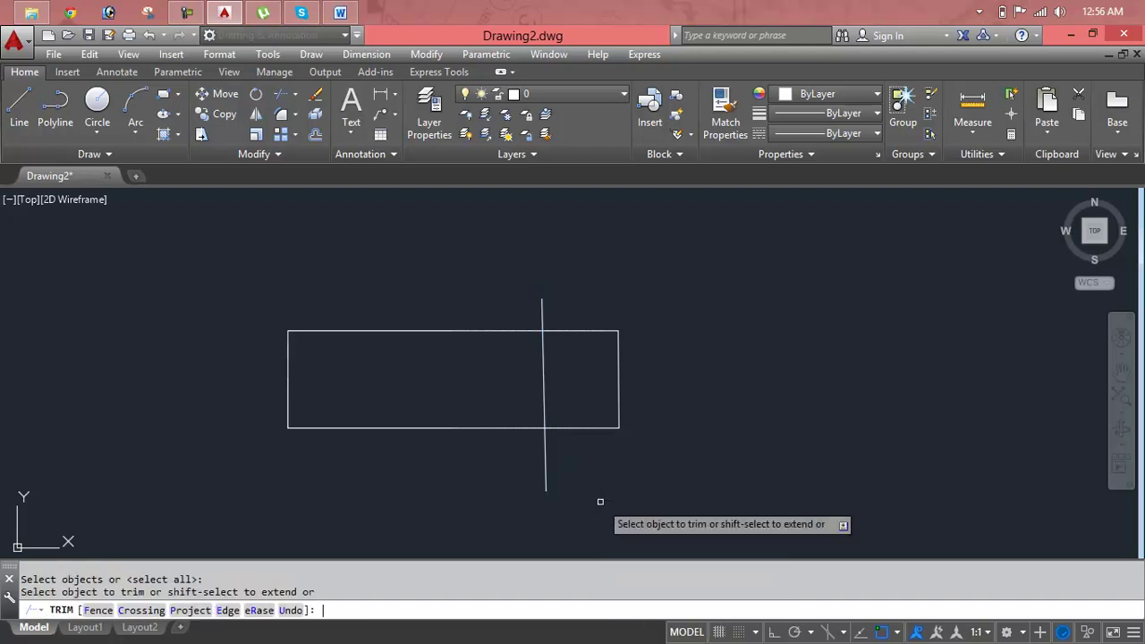
left_click(600, 464)
left_click(365, 491)
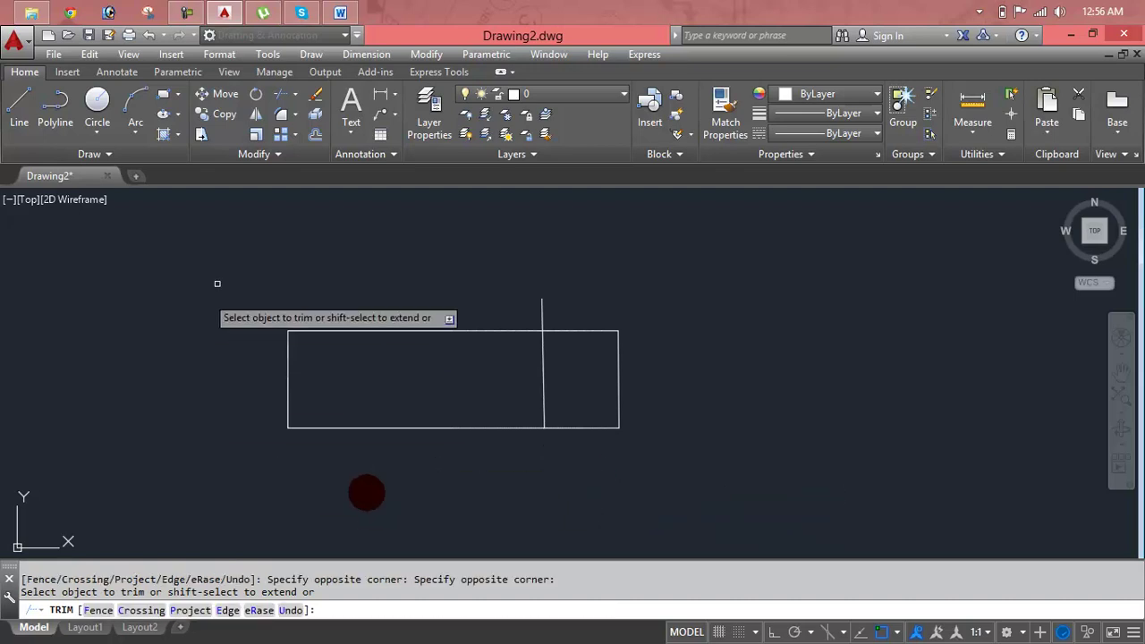
left_click(263, 273)
left_click(630, 319)
left_click(565, 279)
left_click(585, 528)
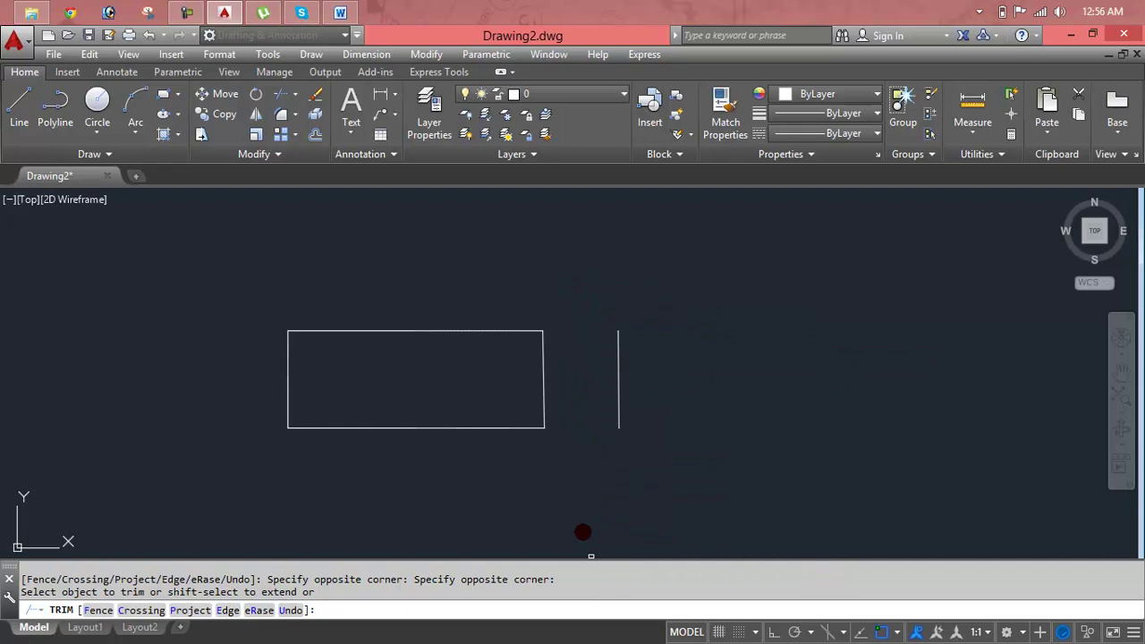
left_click(595, 375)
left_click(411, 392)
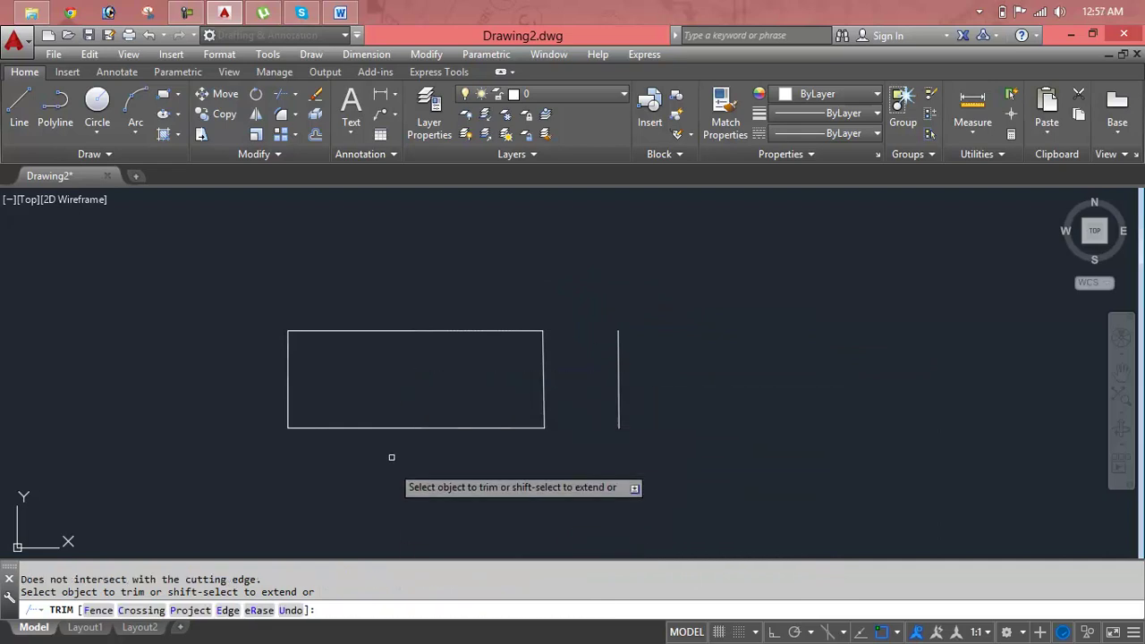
Window-select the remaining rectangle and line and delete them, leaving the drawing empty
key("Escape")
key("Escape")
left_click(723, 307)
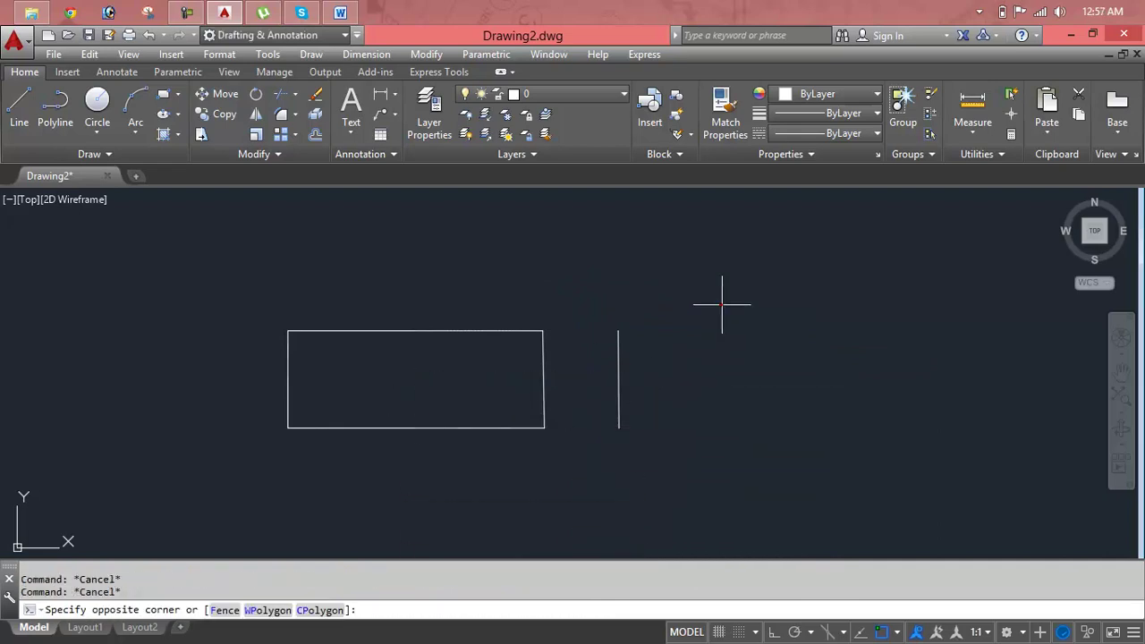
left_click(451, 443)
key("Delete")
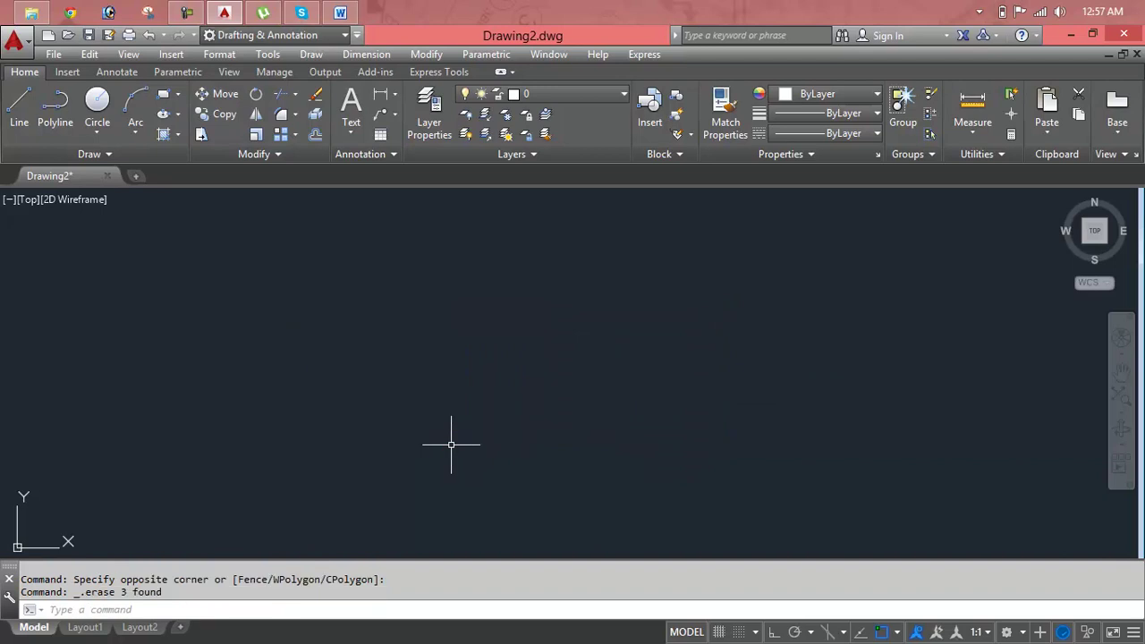
key("Escape")
key("Escape")
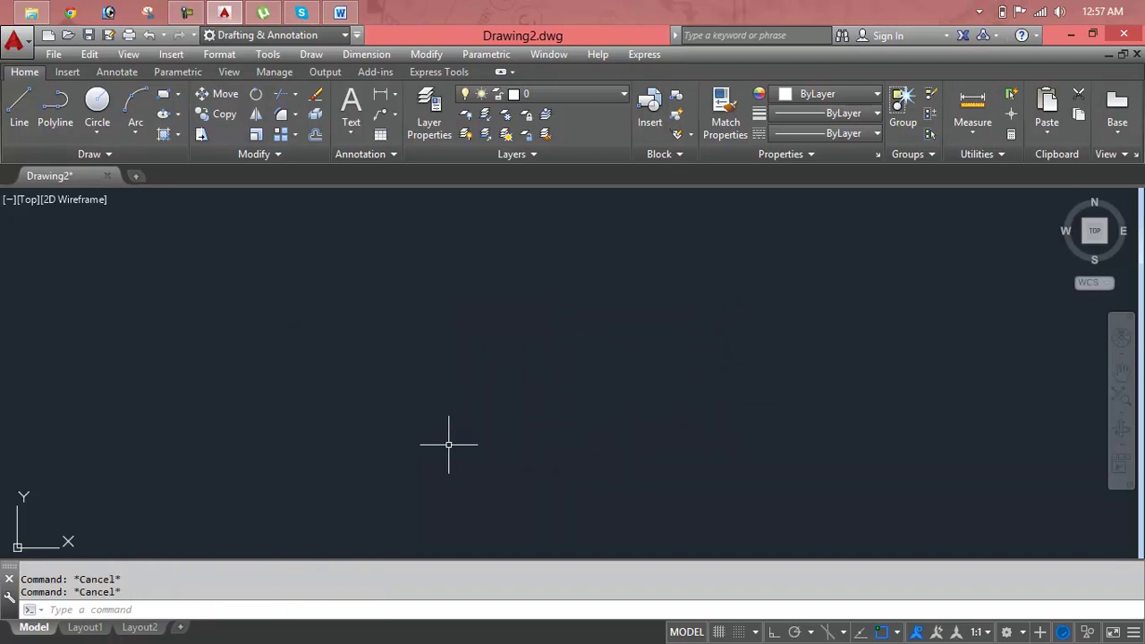
Draw a circle by picking its centre and radius
type("c")
key("Return")
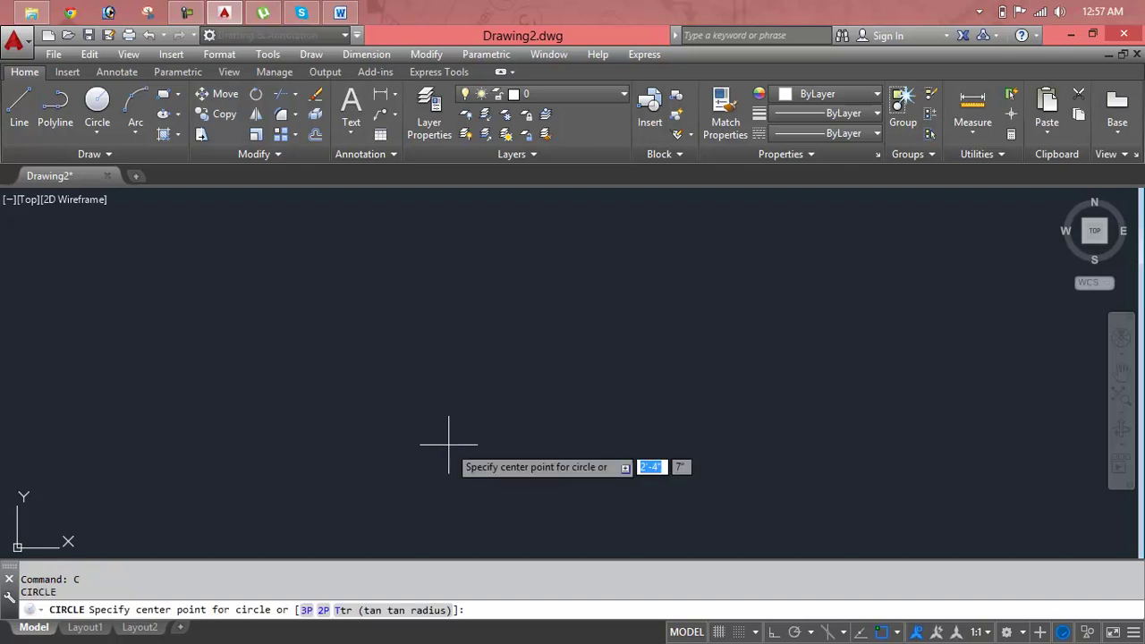
left_click(365, 314)
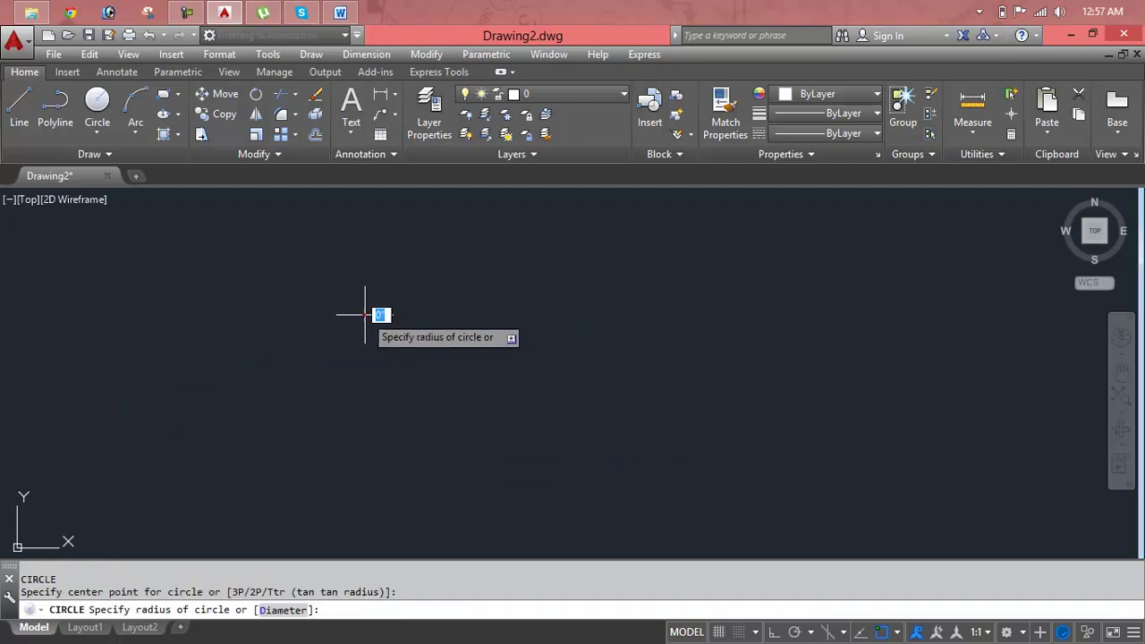
left_click(444, 358)
key("Escape")
key("Escape")
type("tr")
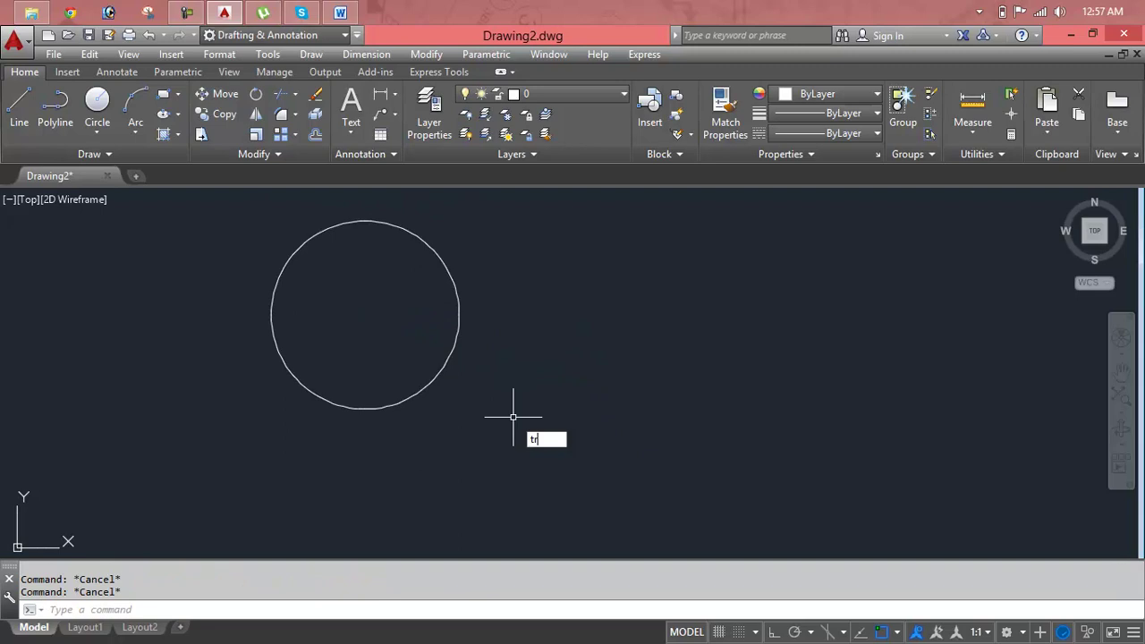
key("Return")
key("Return")
left_click(435, 380)
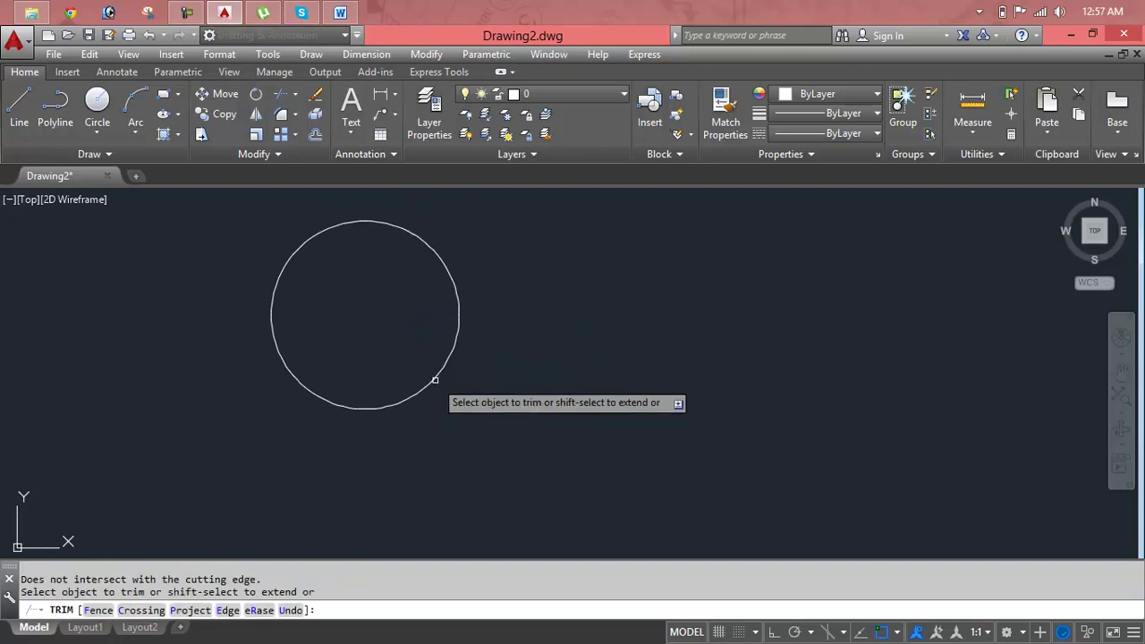
key("Escape")
key("Escape")
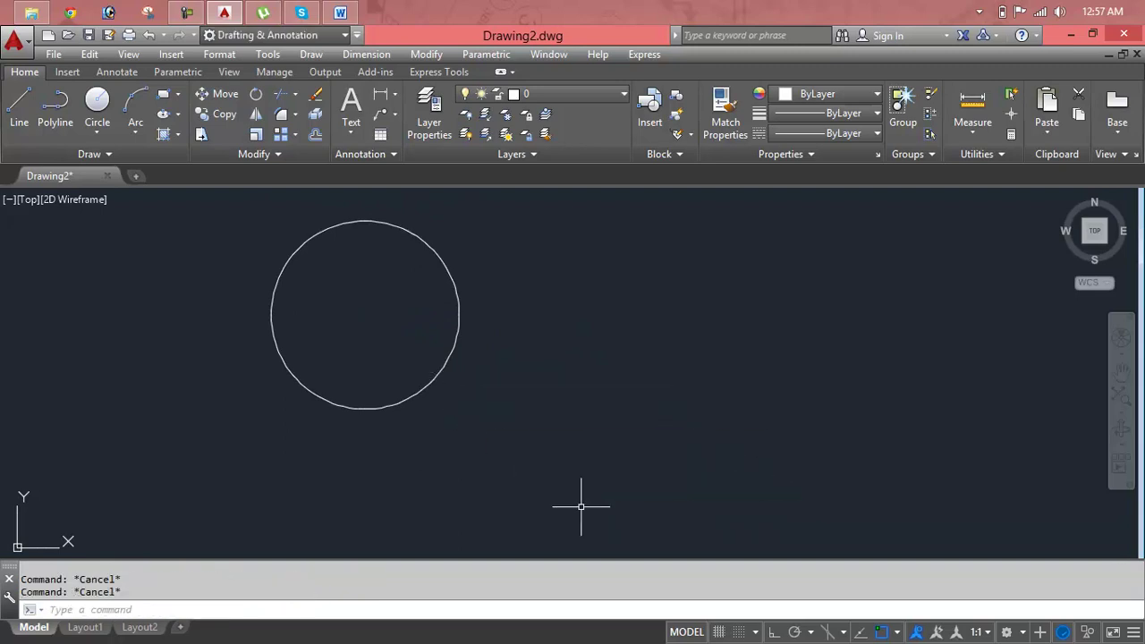
Draw a long, slightly slanted line across the circle just below its centre
type("l")
key("Return")
left_click(205, 324)
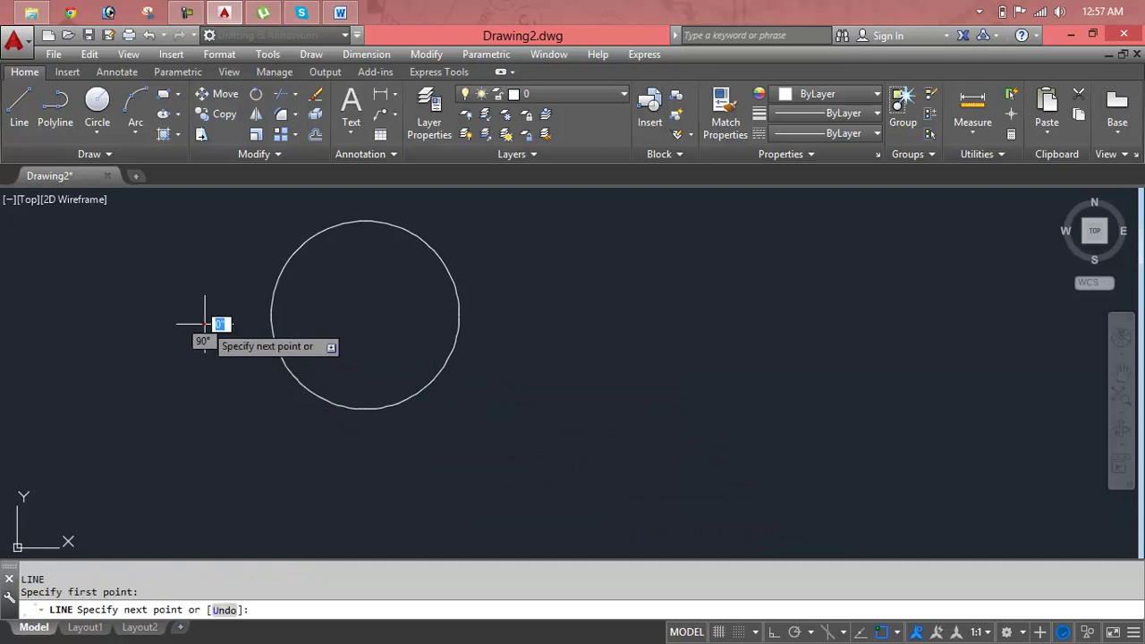
left_click(595, 340)
key("Escape")
key("Escape")
key("Escape")
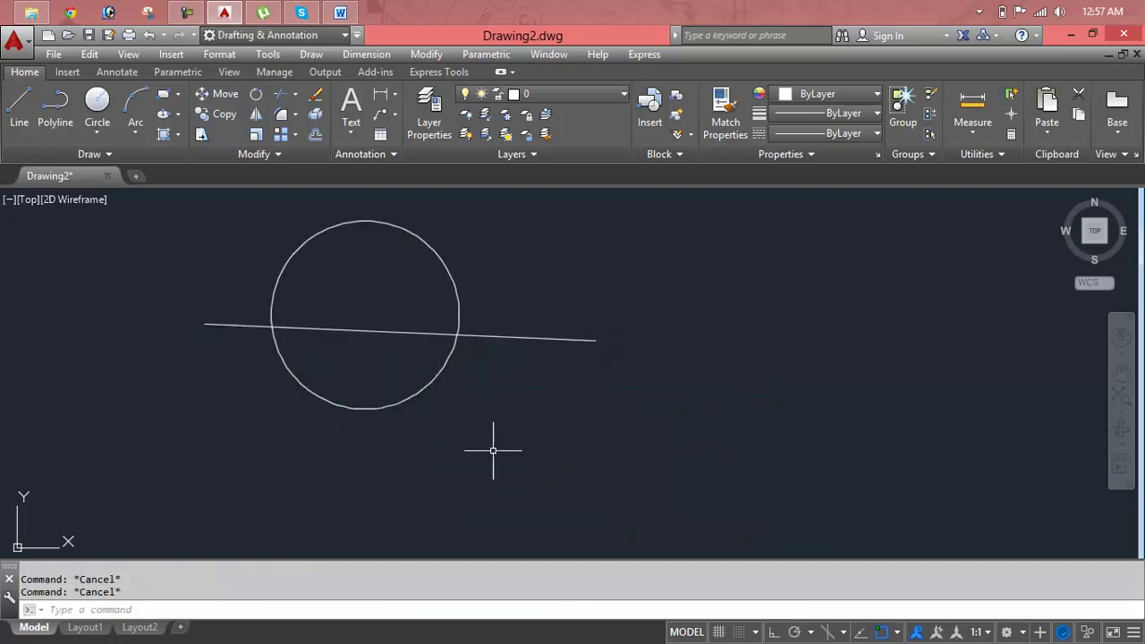
type("tr")
key("Return")
key("Return")
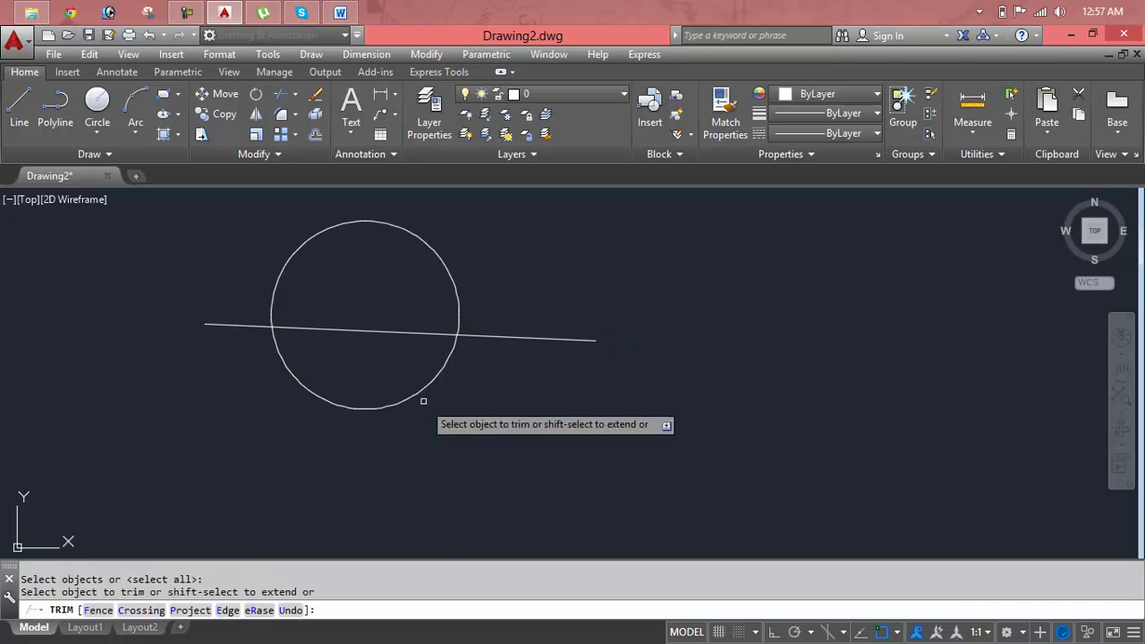
Trim away the circle's lower part and the line's overhang left of the semicircle
left_click(419, 395)
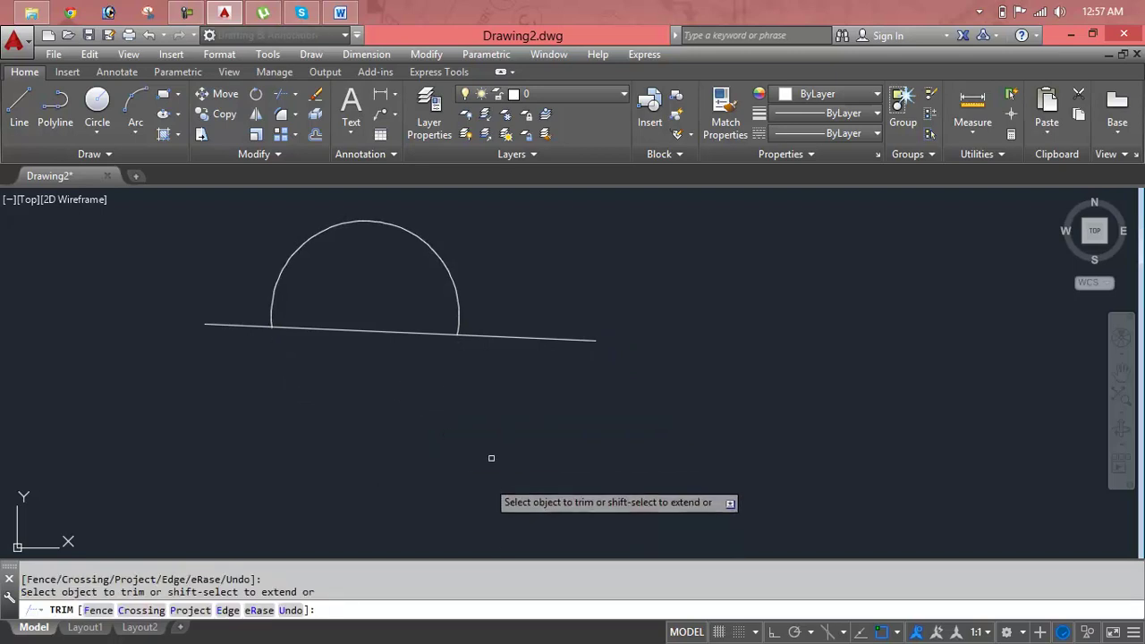
left_click(544, 231)
left_click(530, 511)
left_click(174, 294)
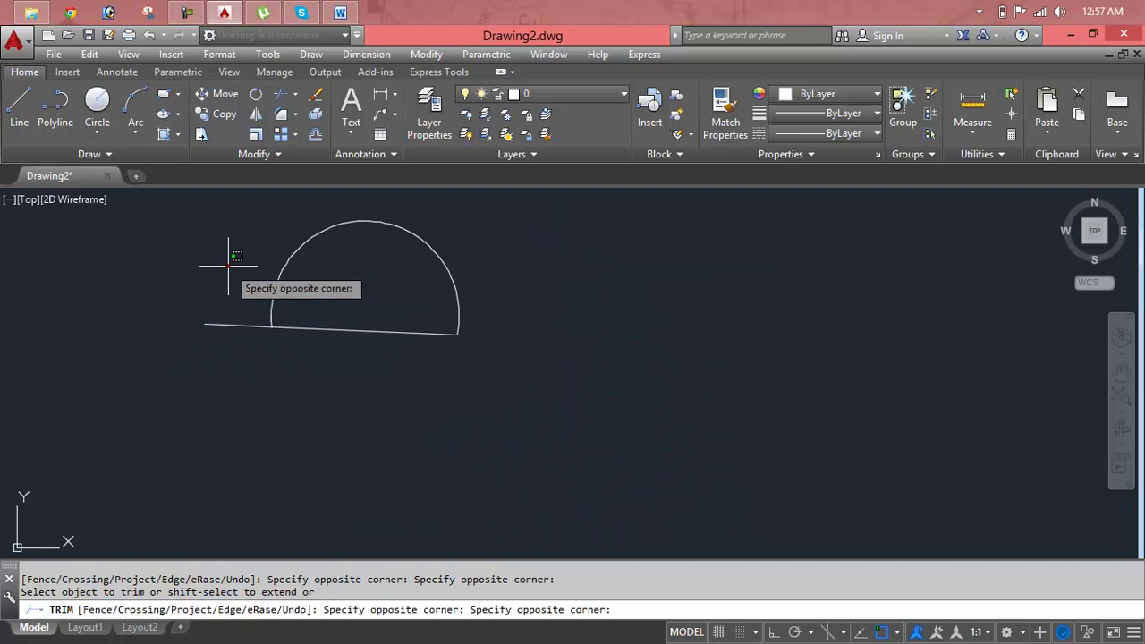
left_click(233, 322)
left_click(240, 238)
left_click(213, 416)
left_click(391, 276)
left_click(332, 464)
left_click(367, 298)
left_click(316, 524)
key("Escape")
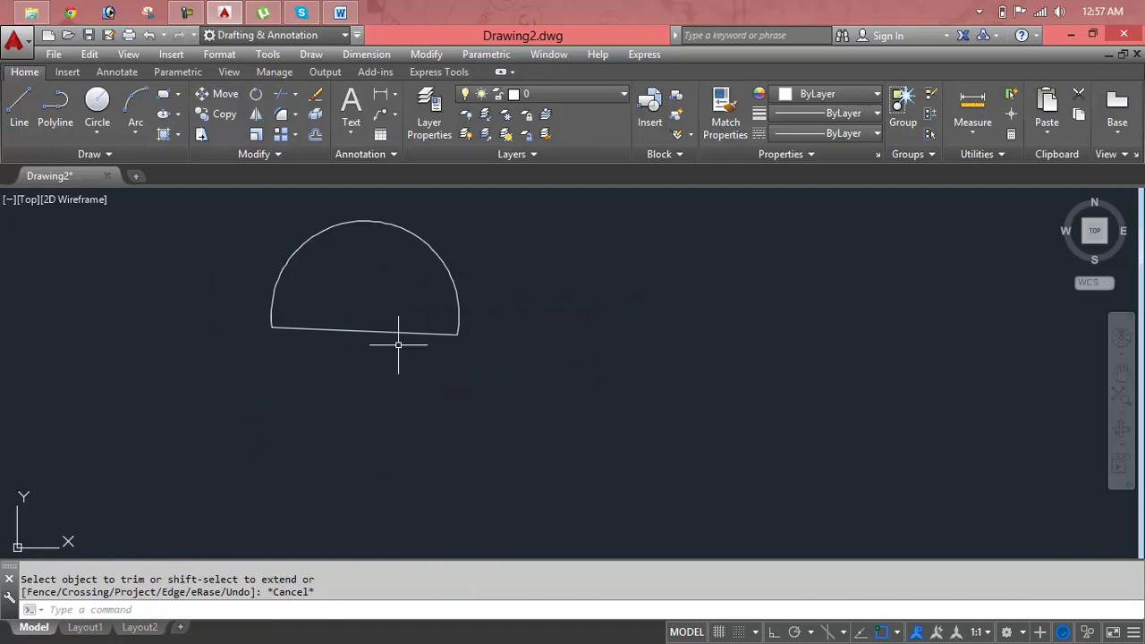
Delete the chord line and then the arc, emptying the drawing
left_click(398, 332)
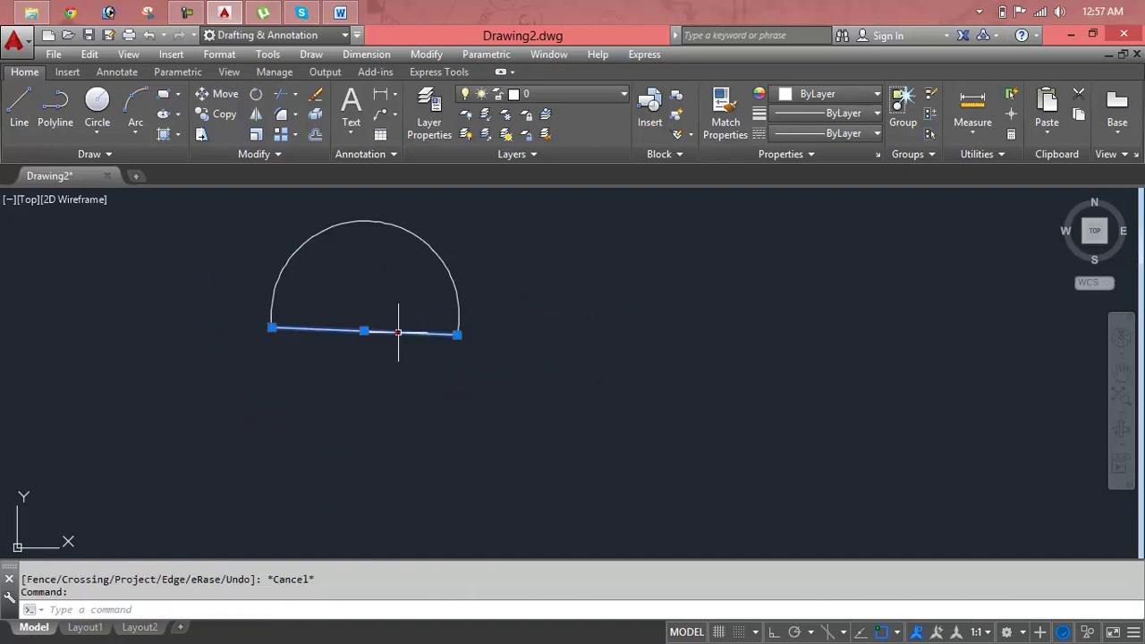
key("Delete")
left_click(551, 269)
left_click(148, 450)
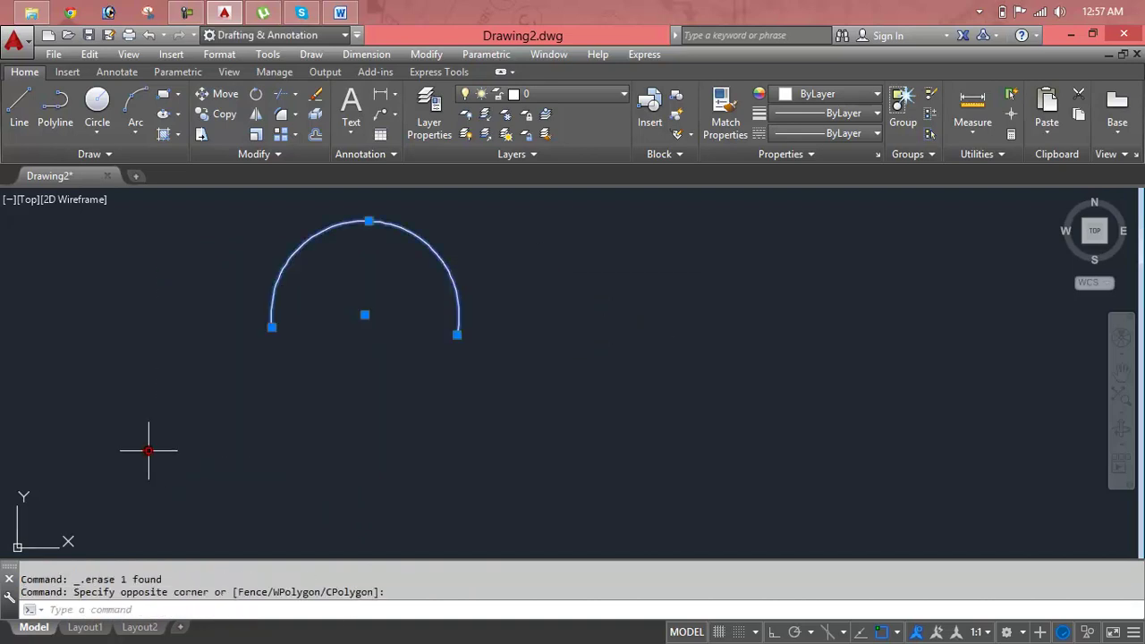
key("Delete")
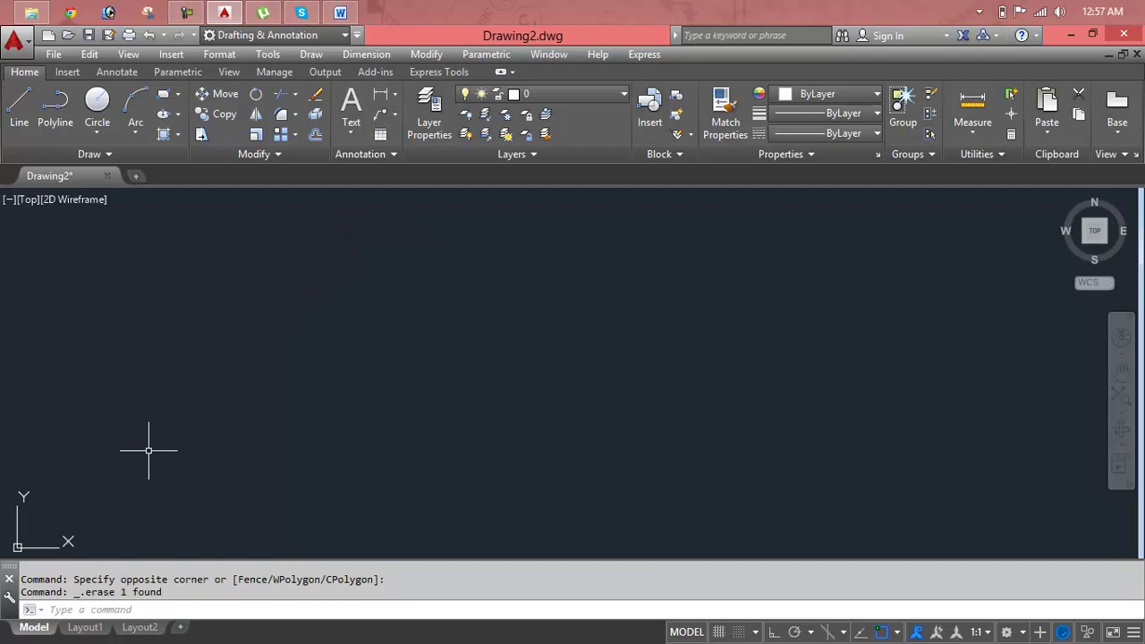
key("Escape")
key("Escape")
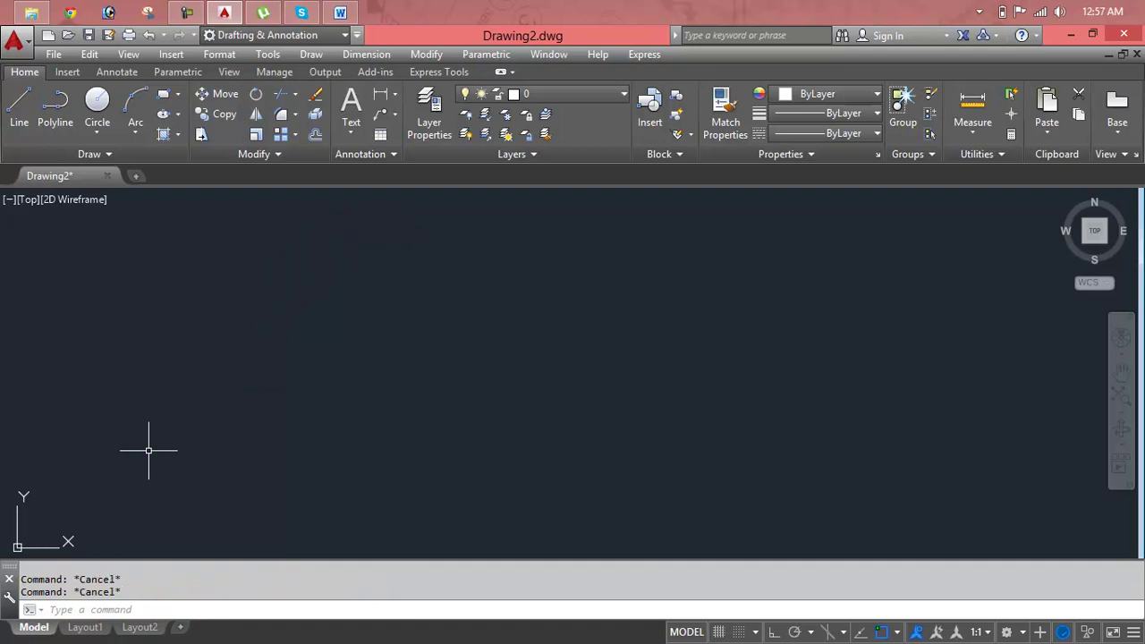
Draw a five-sided polygon inscribed in a circle
type("pol")
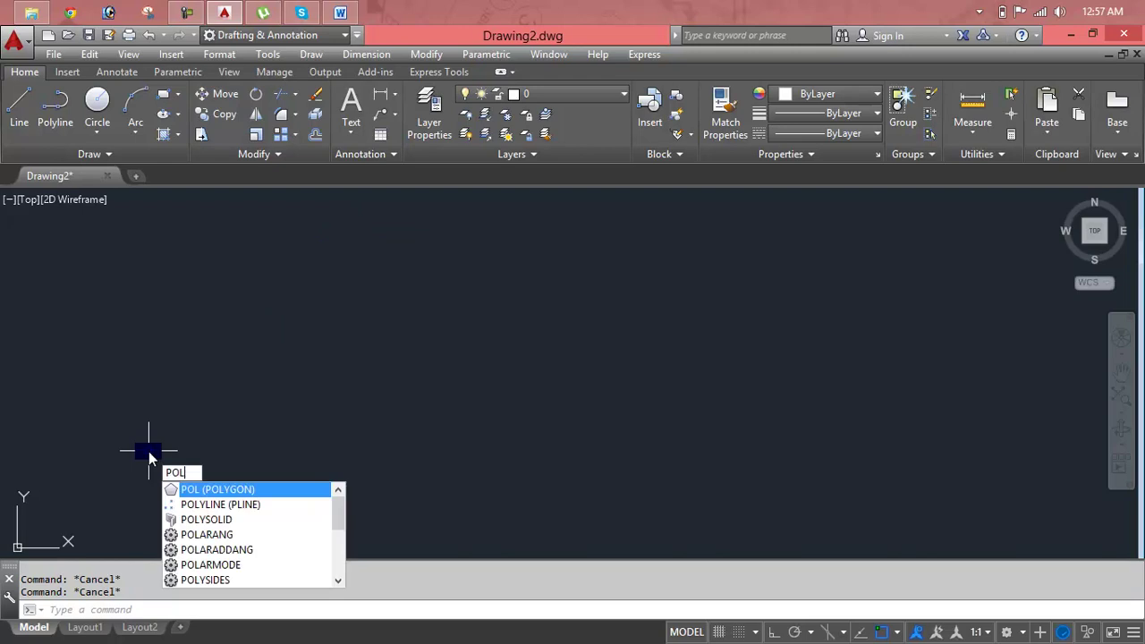
key("Return")
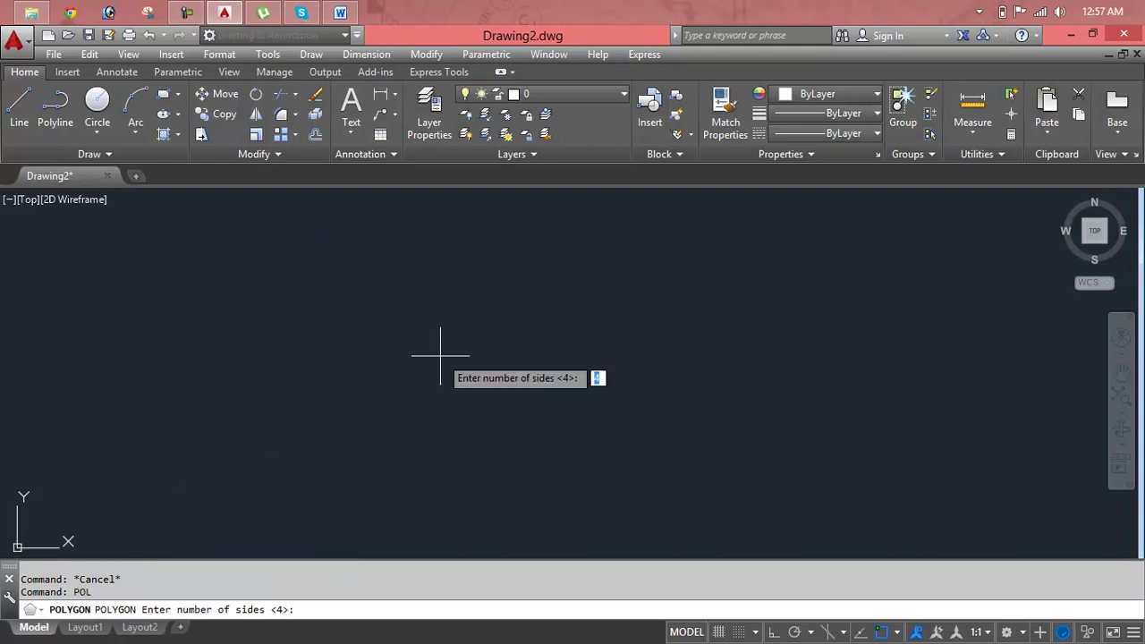
type("5")
key("Return")
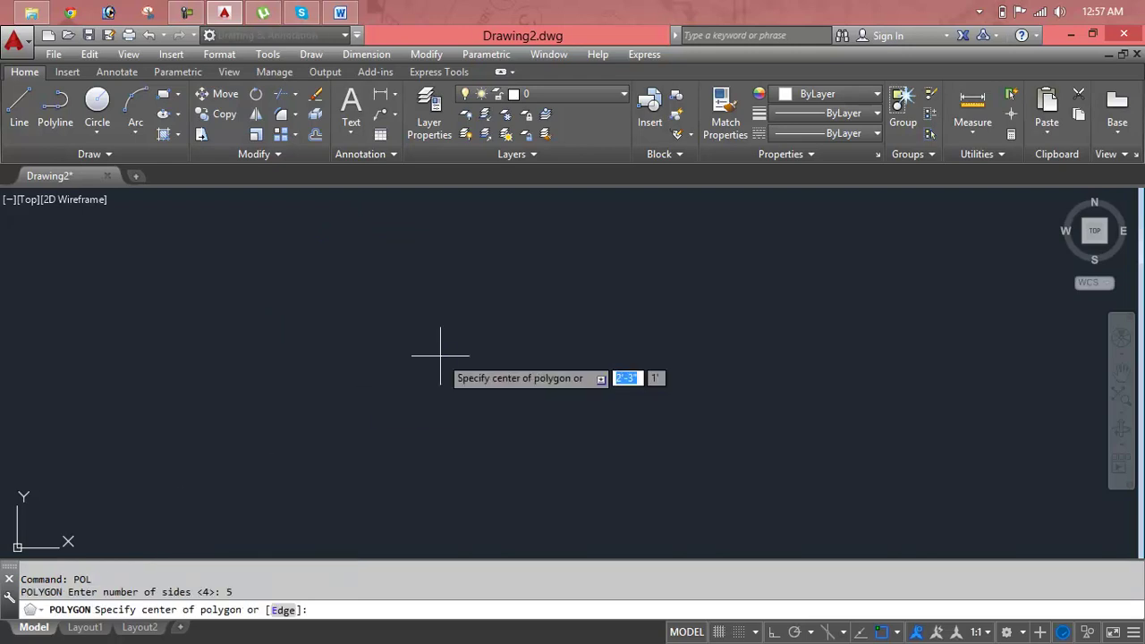
left_click(441, 355)
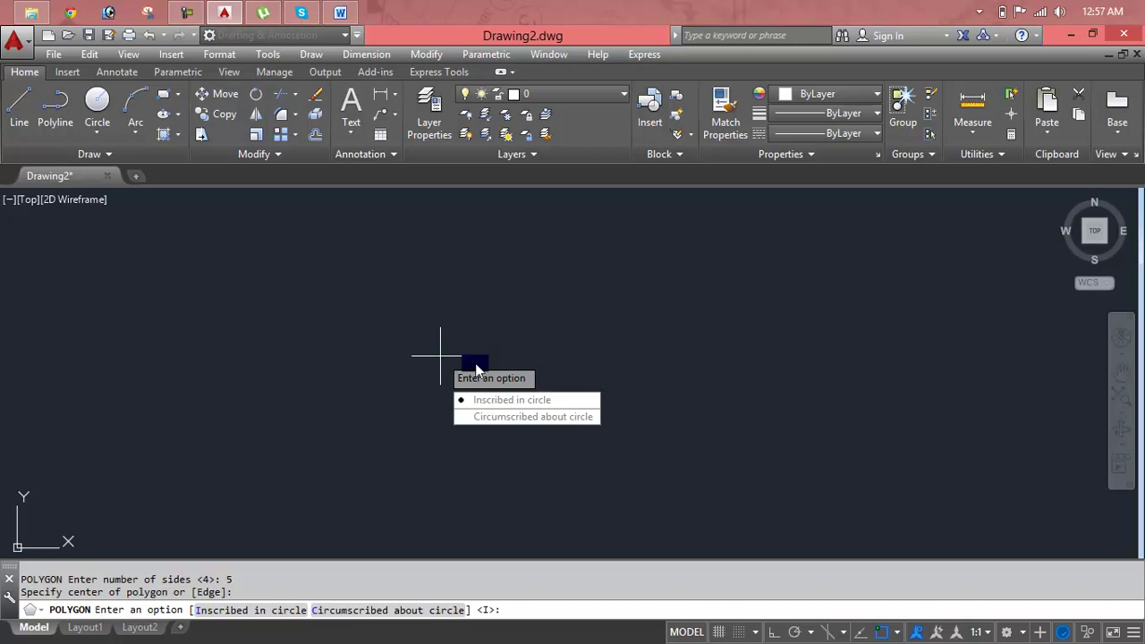
key("Return")
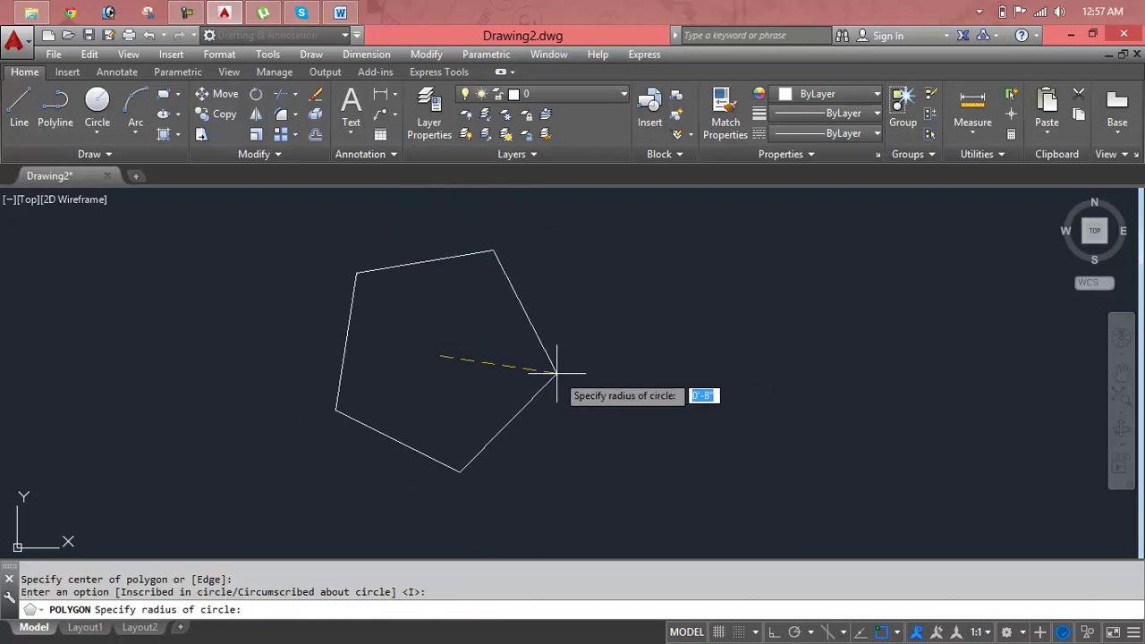
left_click(557, 373)
key("Escape")
key("Escape")
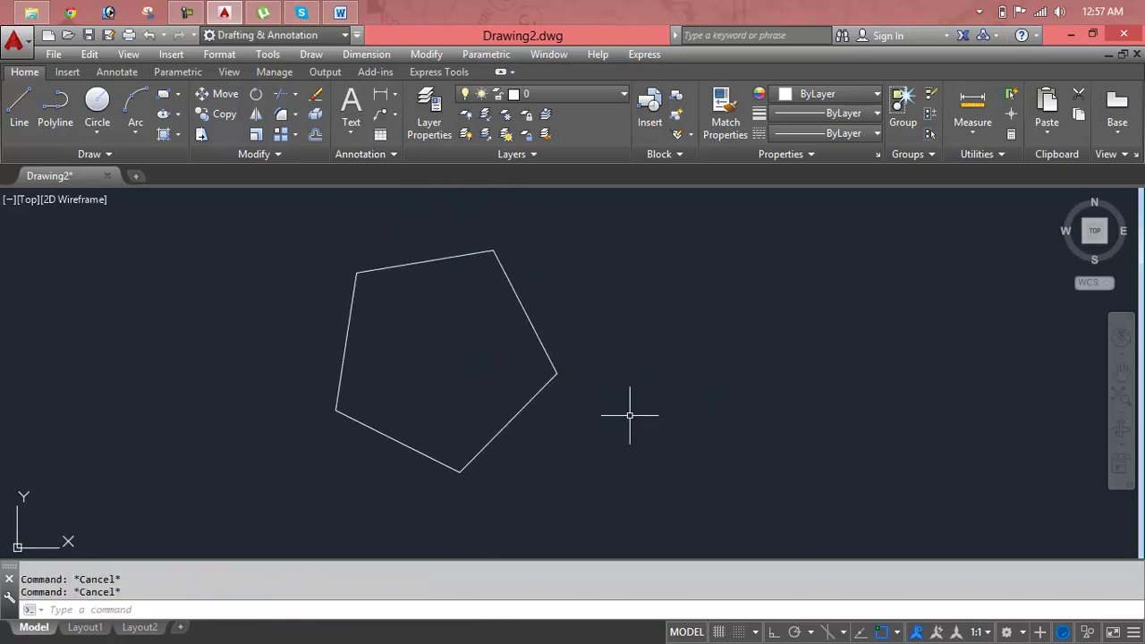
Trim away the pentagon's lower-right, top and left edges one after another
type("tr")
key("Return")
key("Return")
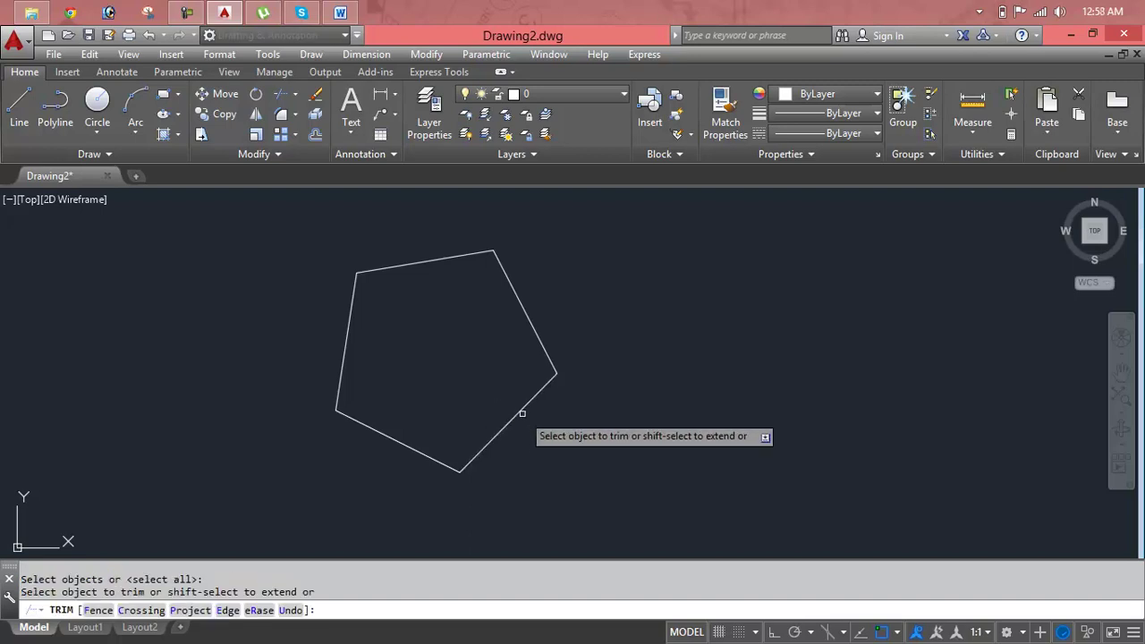
left_click(521, 406)
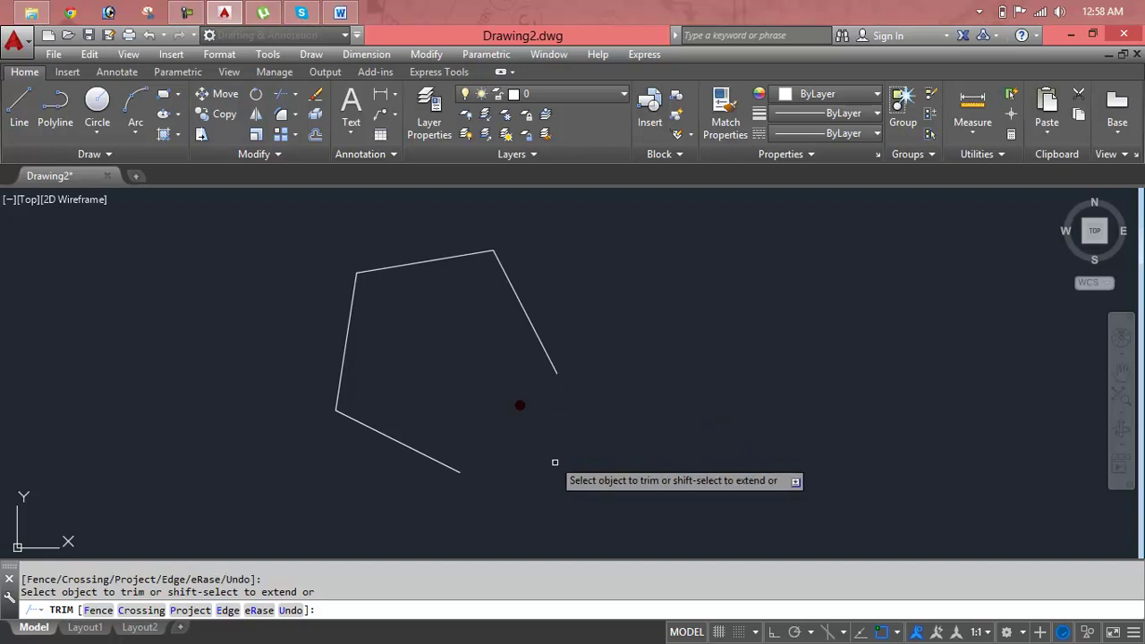
left_click(445, 259)
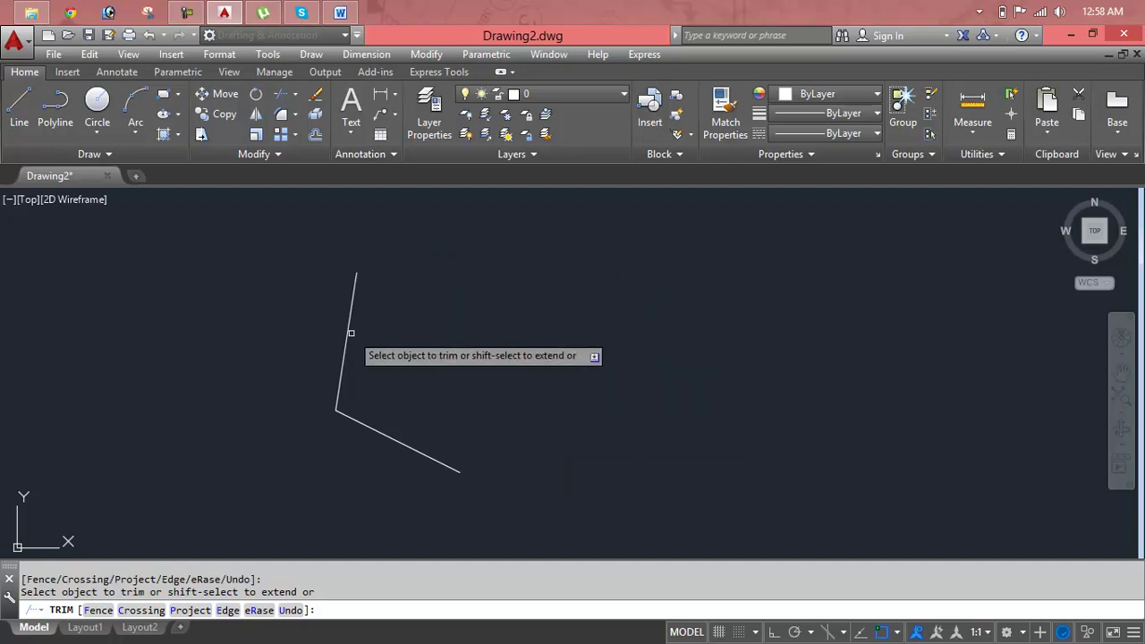
left_click(348, 337)
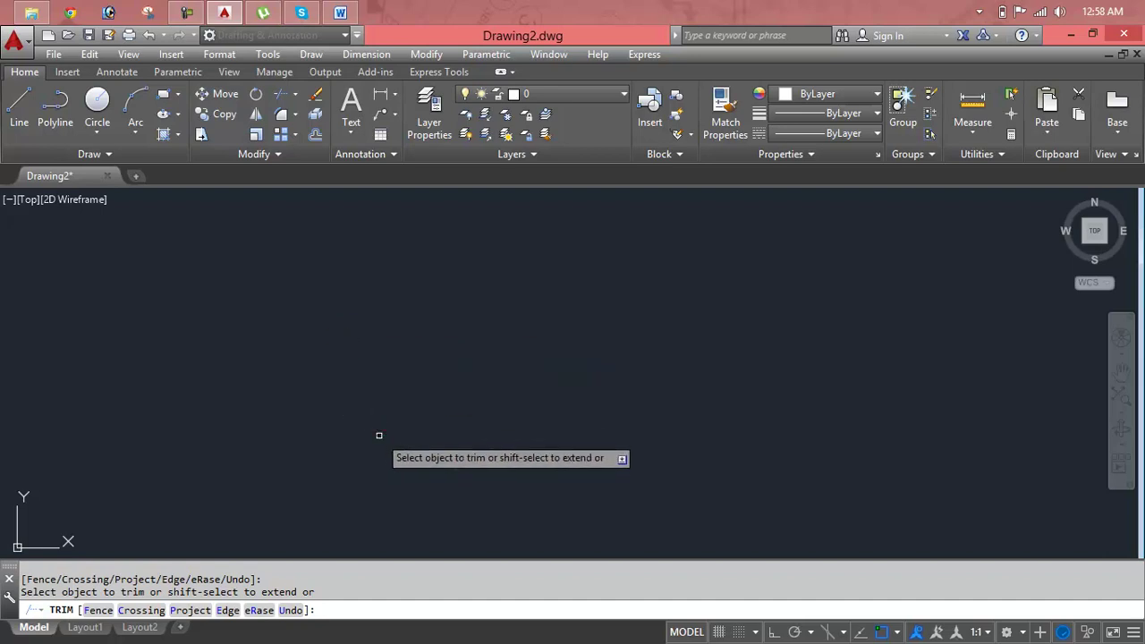
key("Escape")
key("Escape")
key("Escape")
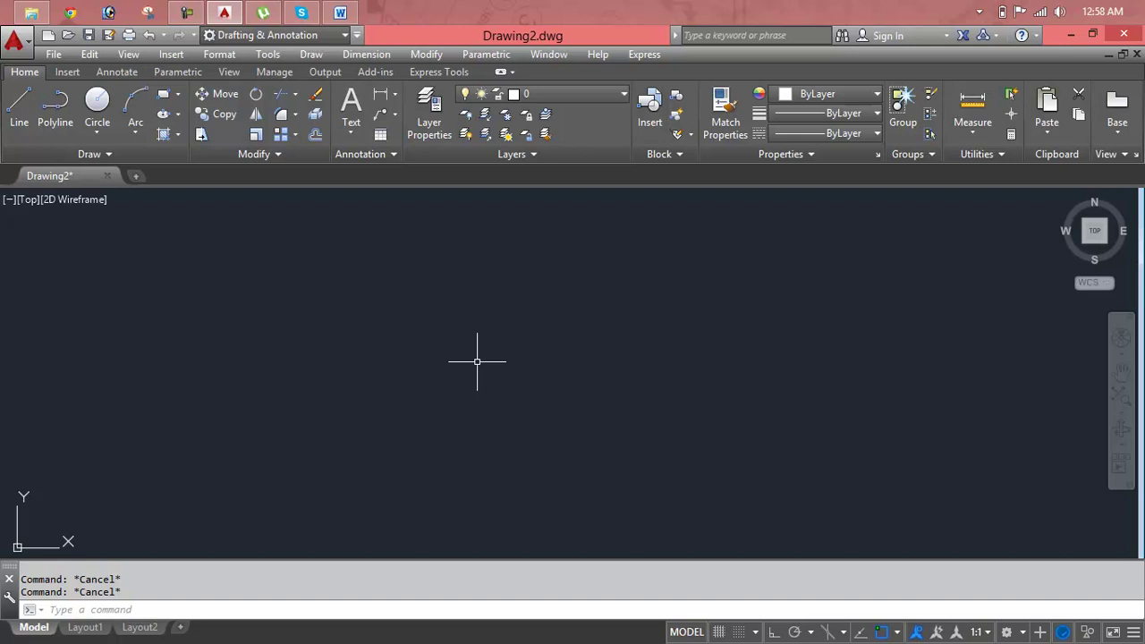
Draw a rectangle from two picked corners
type("r")
key("Return")
left_click(388, 299)
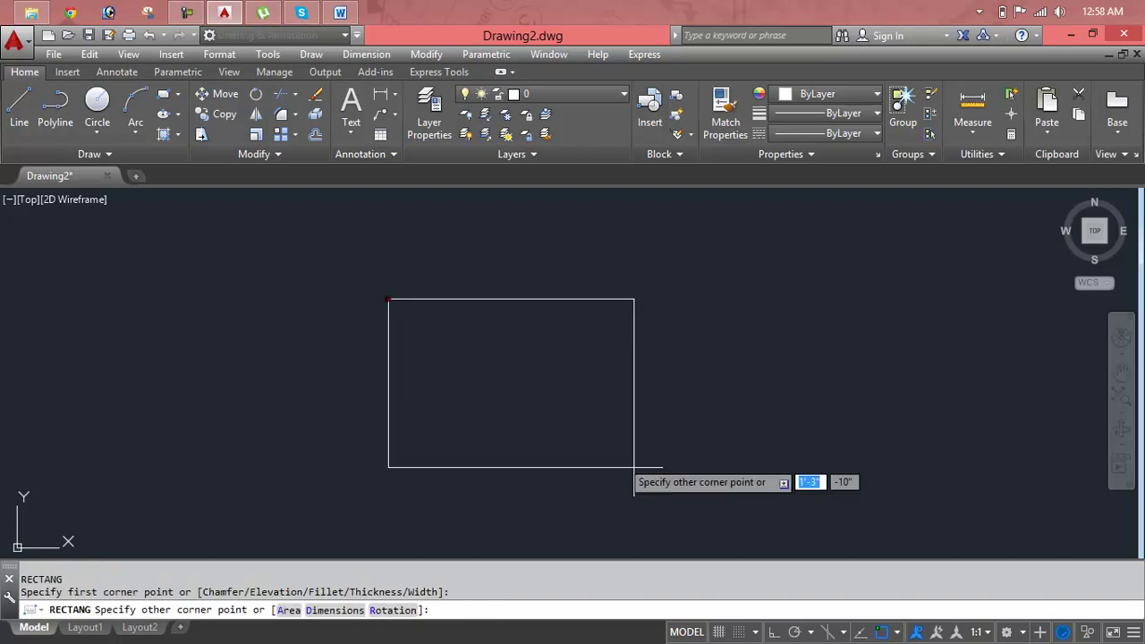
left_click(819, 538)
key("Escape")
key("Escape")
Trim away the rectangle's top, right and bottom edges, leaving only the left side
type("tr")
key("Return")
key("Return")
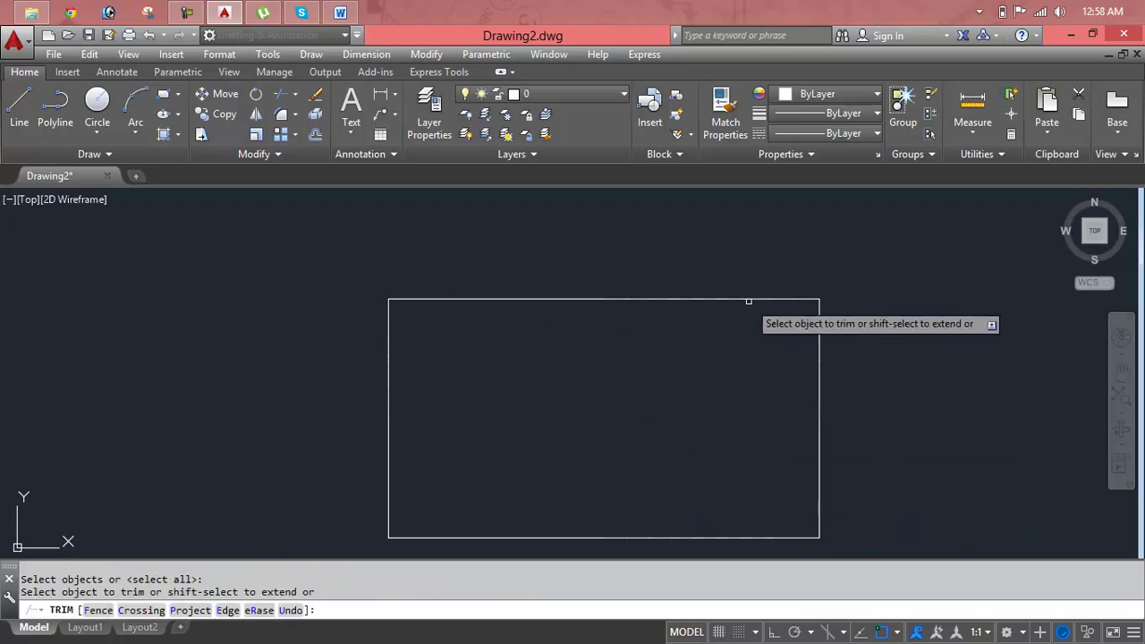
left_click(749, 301)
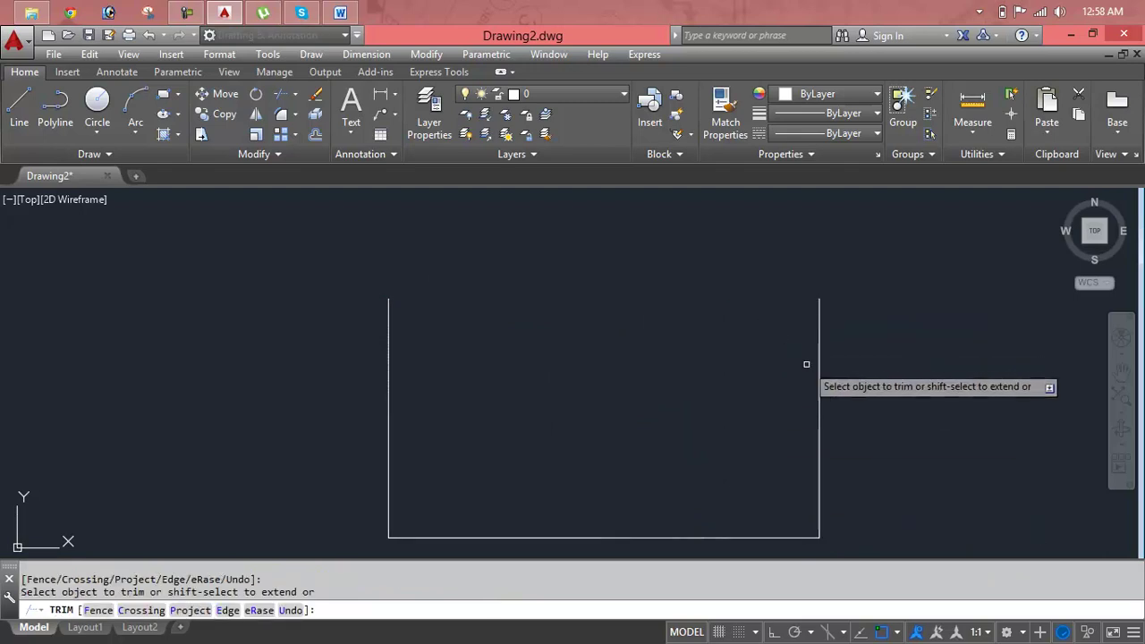
left_click(819, 390)
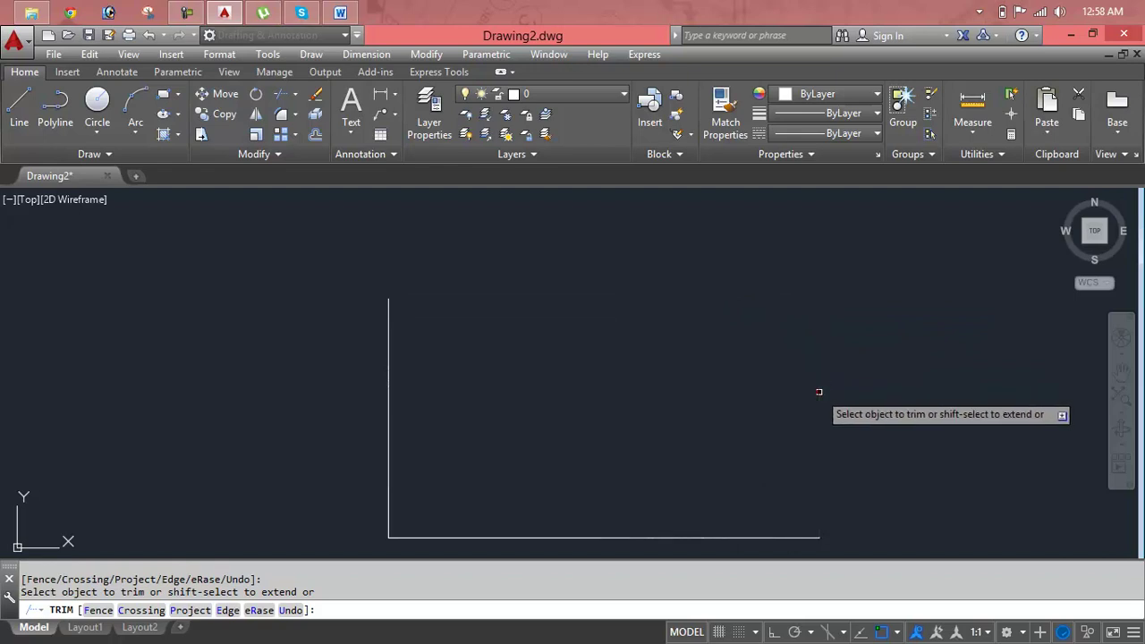
left_click(713, 540)
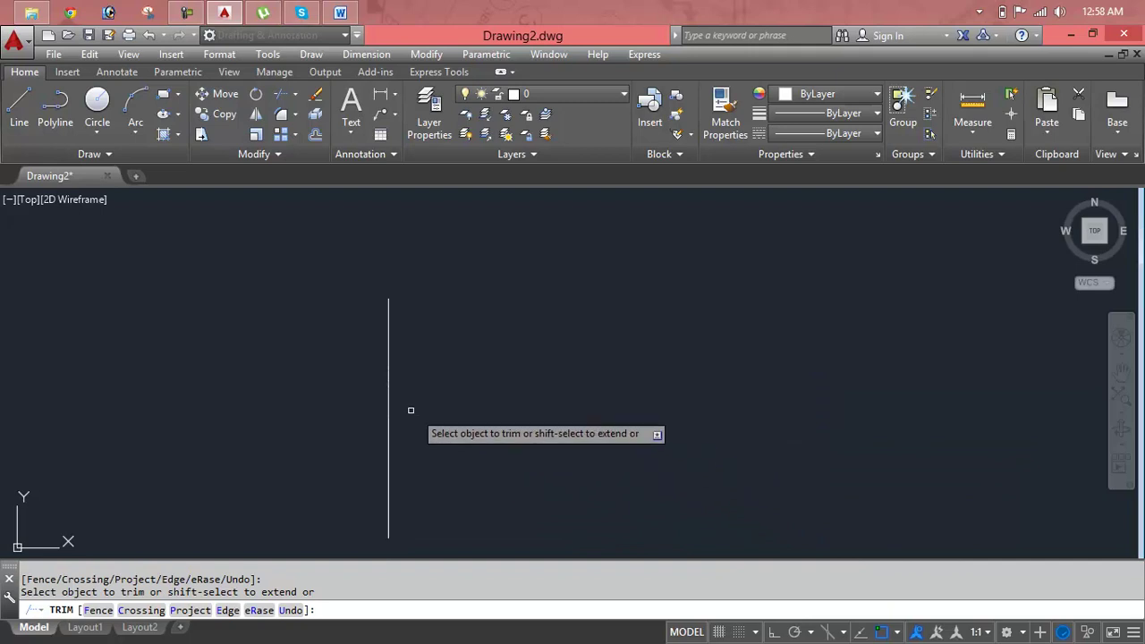
left_click(387, 391)
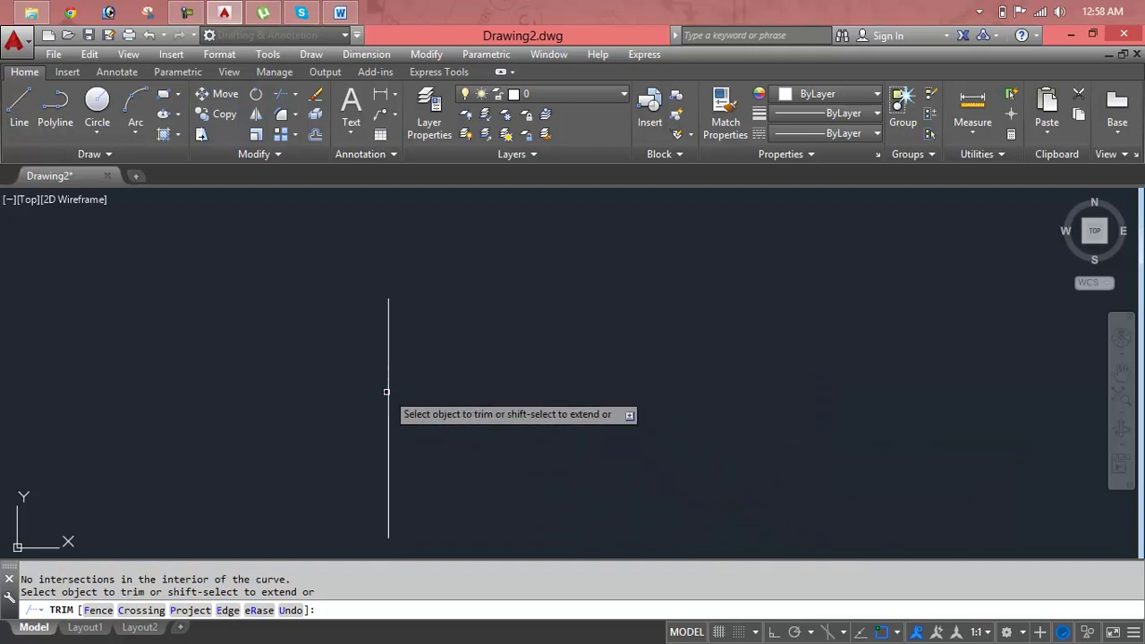
left_click(386, 391)
key("Escape")
Select the leftover left vertical line and delete it
left_click(441, 297)
left_click(359, 483)
key("Delete")
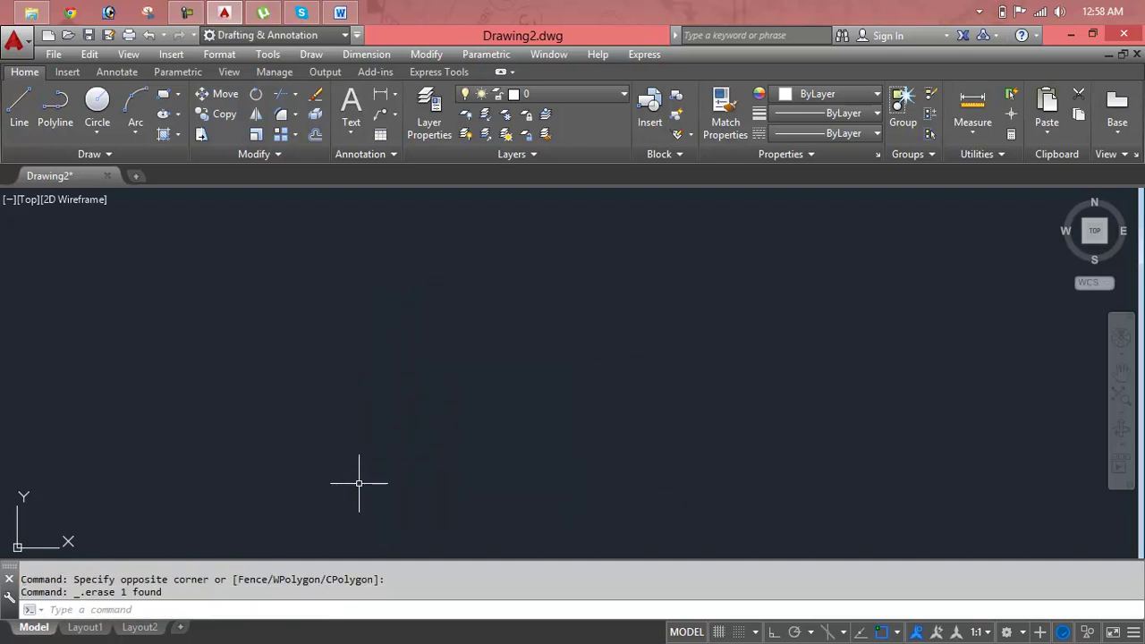
key("Escape")
key("Escape")
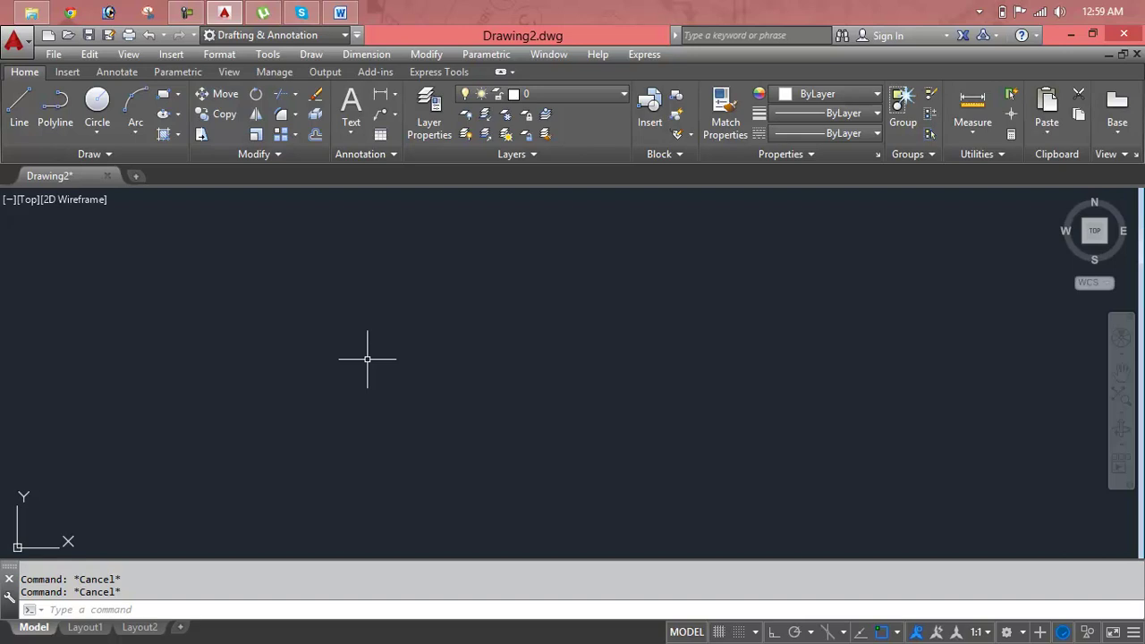
Draw a long, thin horizontal rectangle with the REC command
type("L")
key("Return")
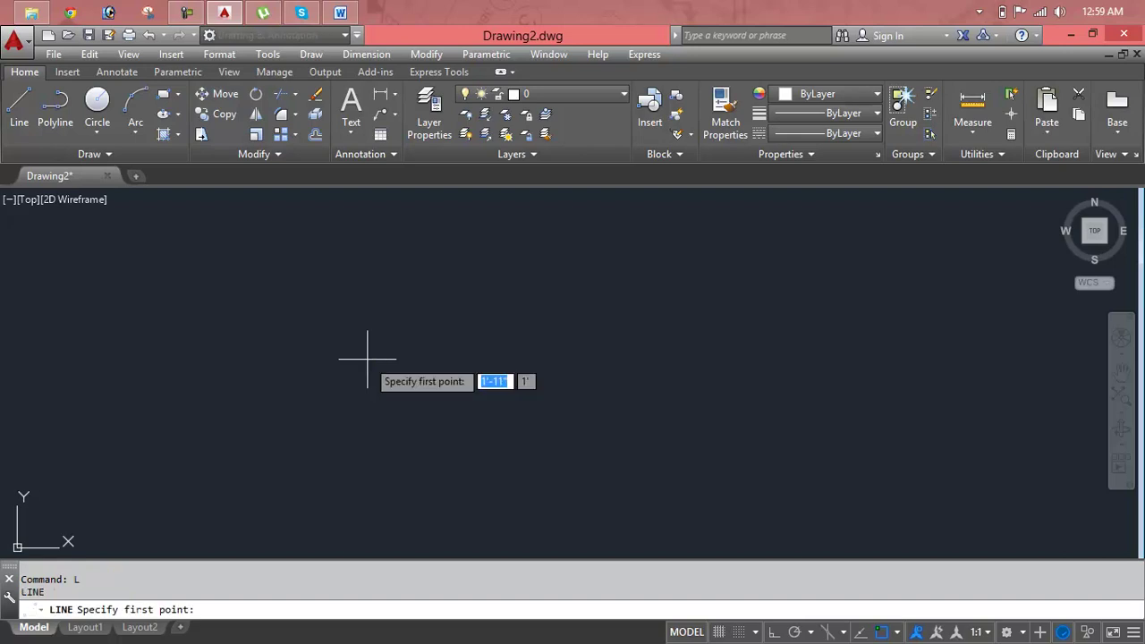
key("Escape")
key("Escape")
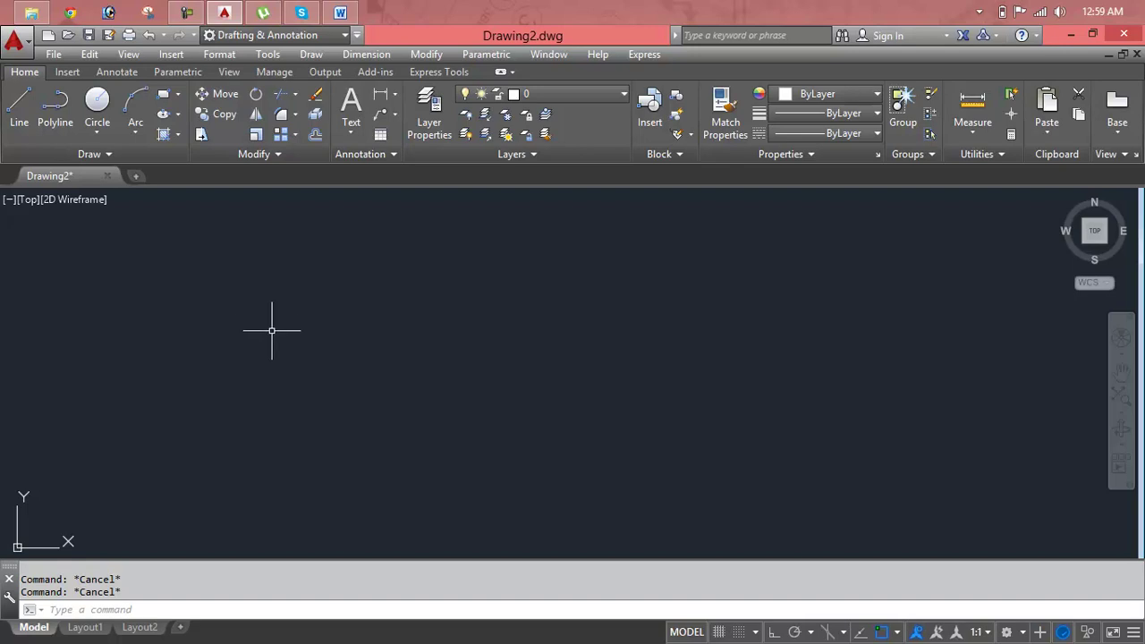
type("REC")
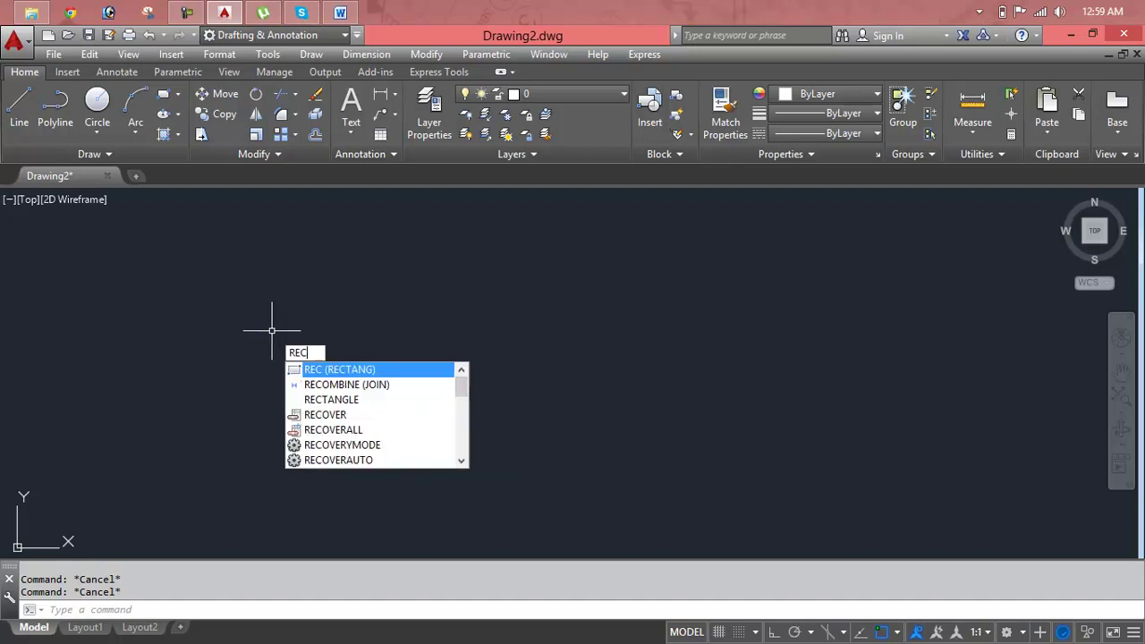
key("Return")
left_click(272, 352)
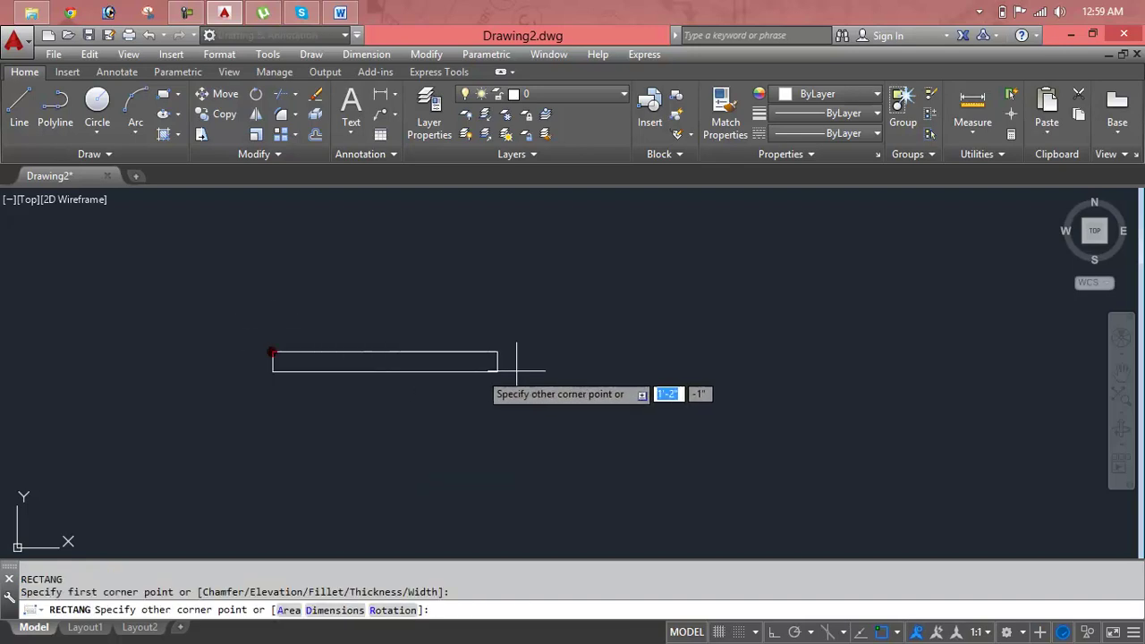
left_click(779, 369)
key("Escape")
key("Escape")
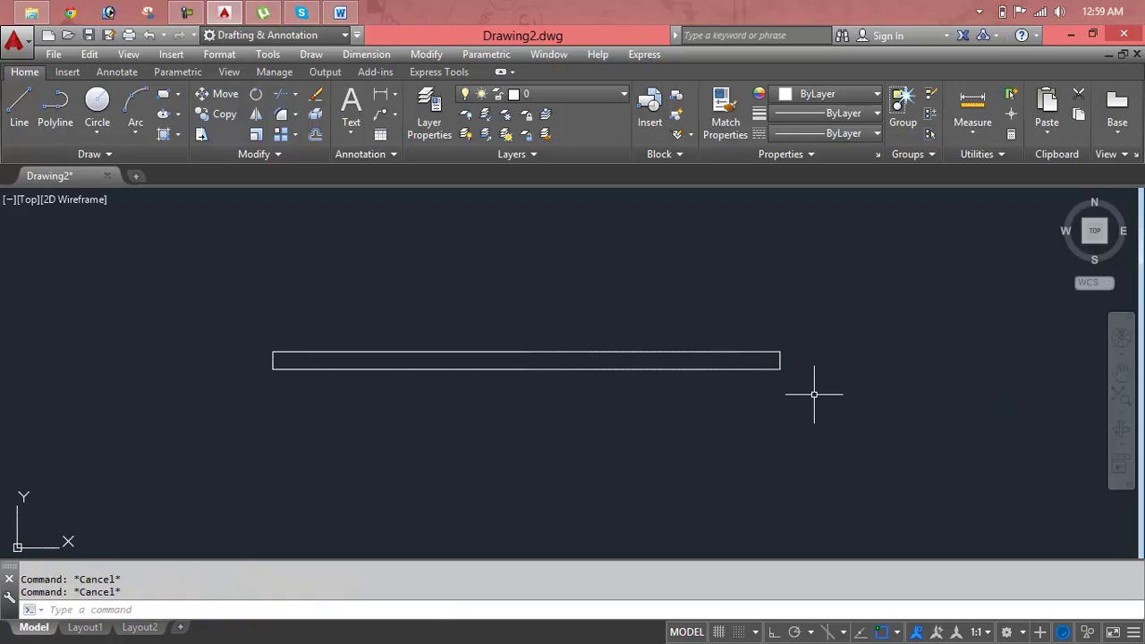
Draw a trial slanted line across the rectangle, then delete it
type("L")
key("Return")
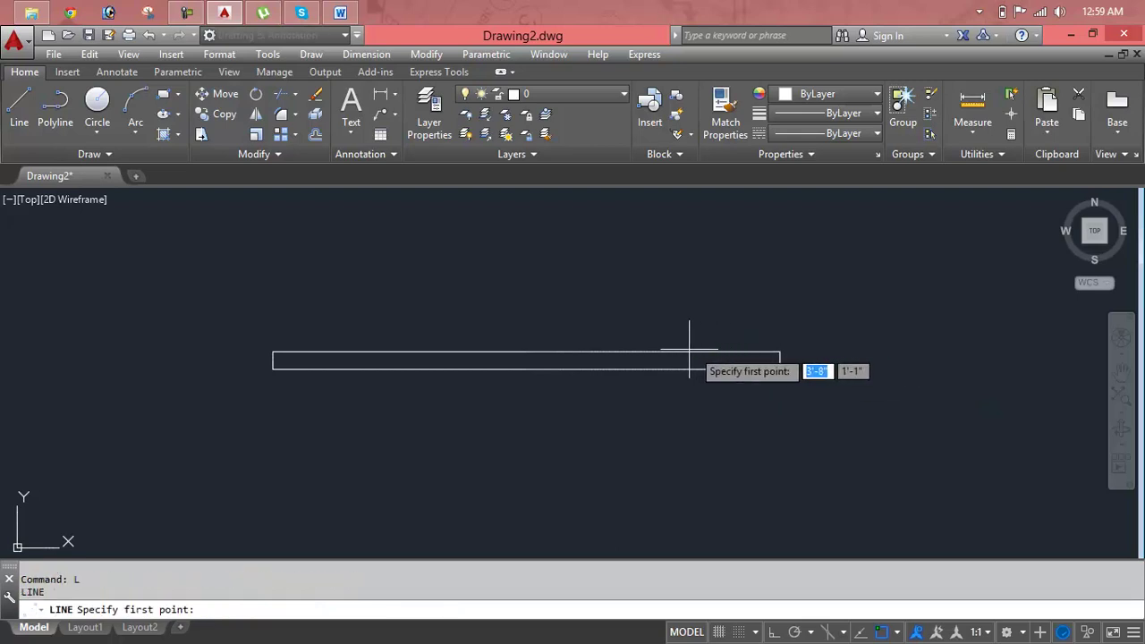
left_click(648, 354)
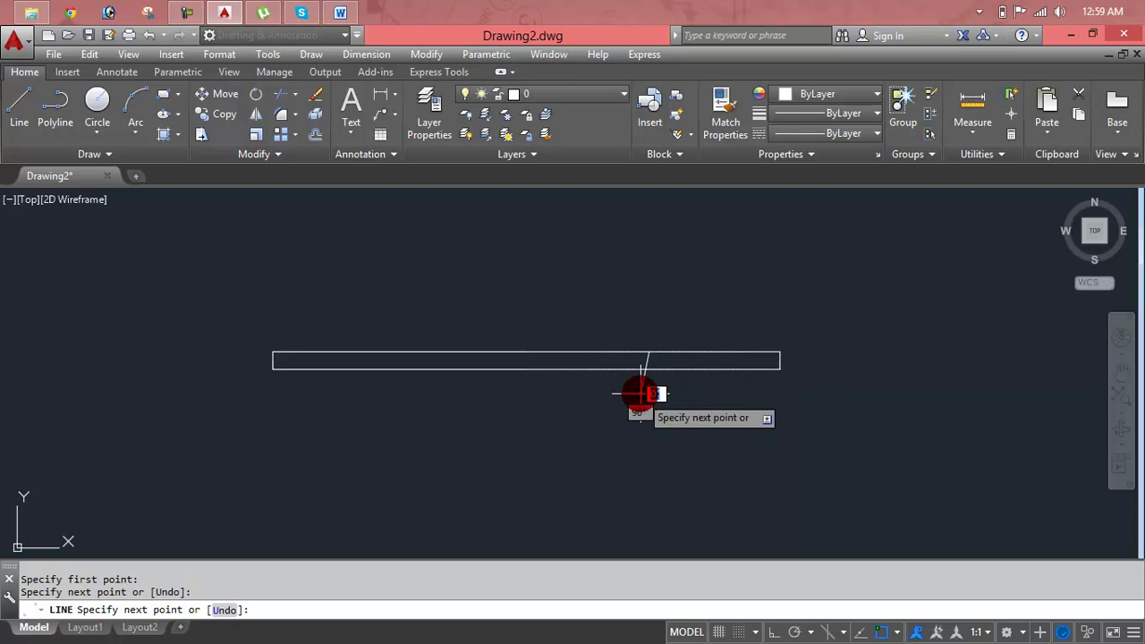
left_click(641, 394)
key("Escape")
key("Escape")
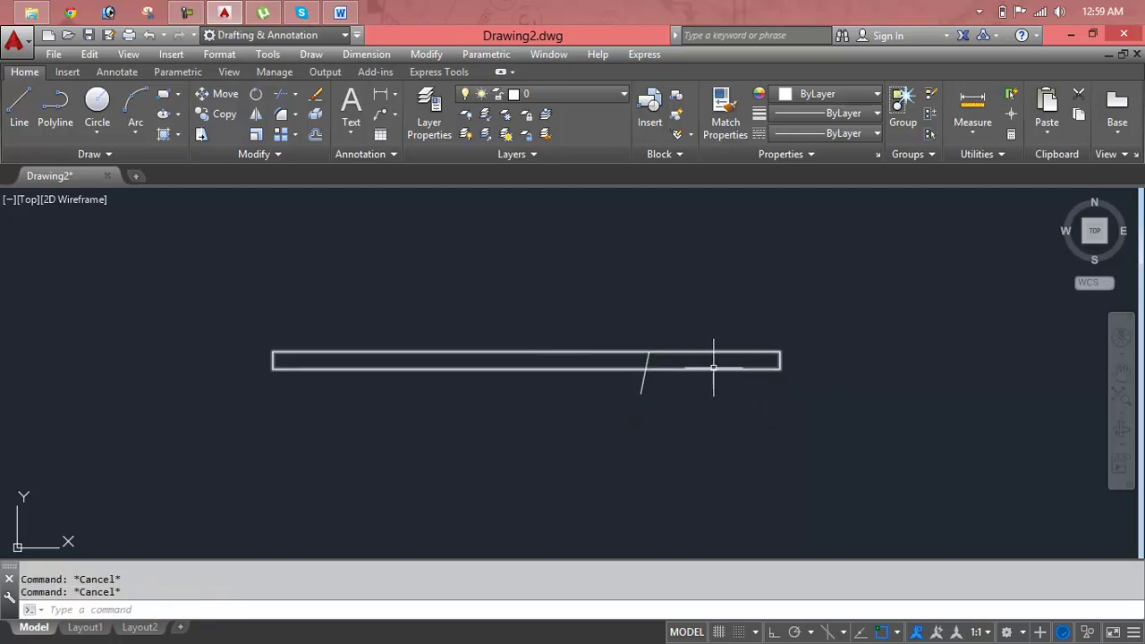
left_click(640, 389)
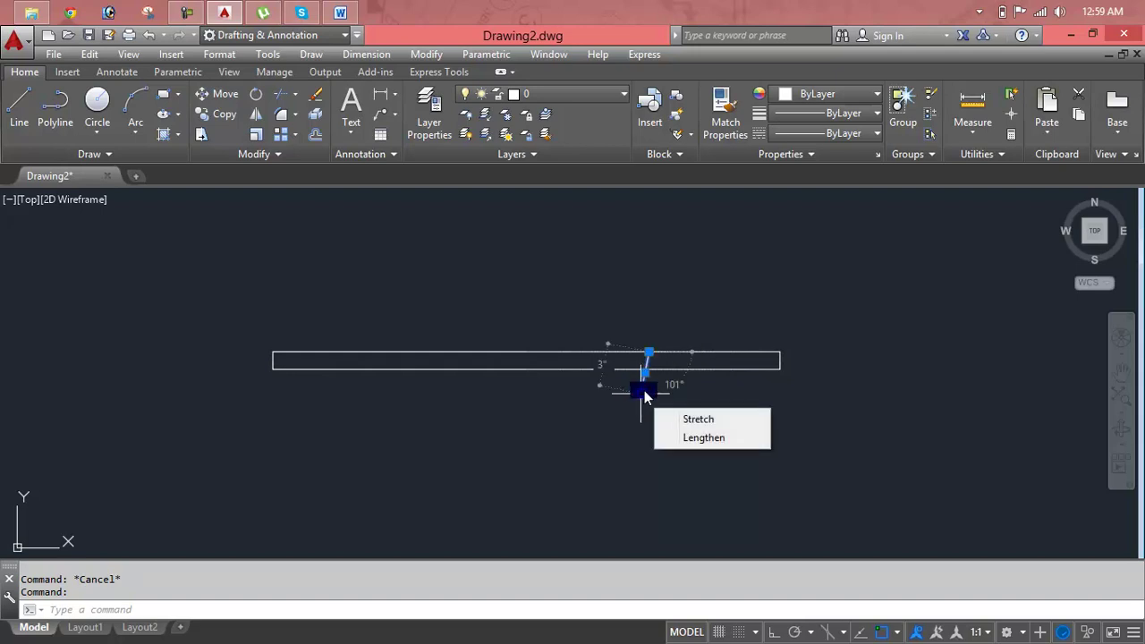
left_click(644, 392)
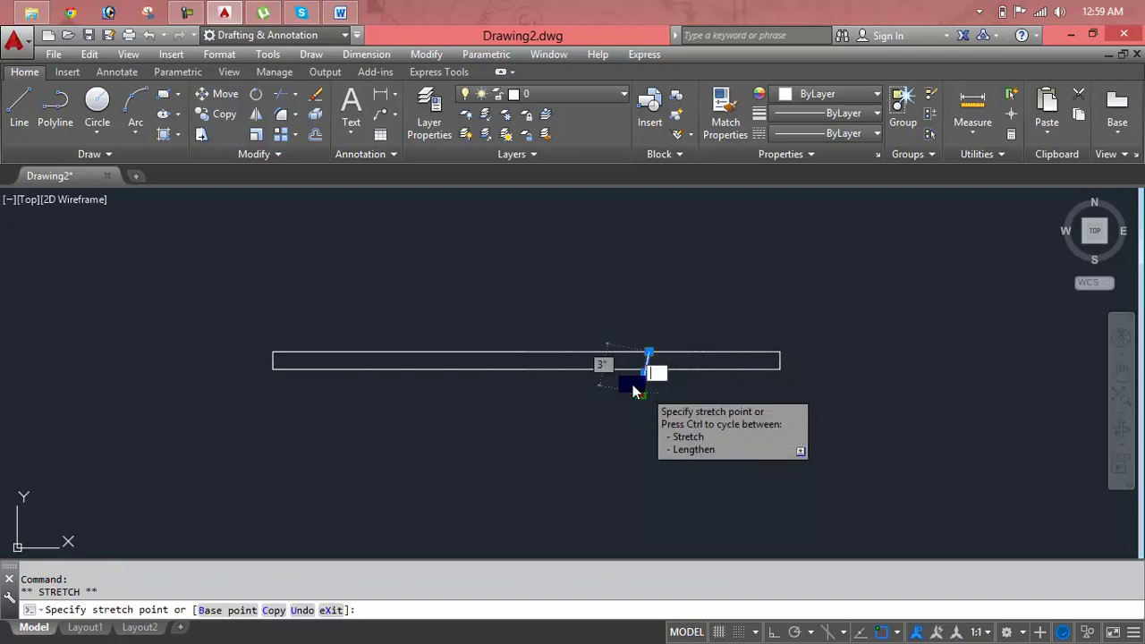
key("Escape")
key("Delete")
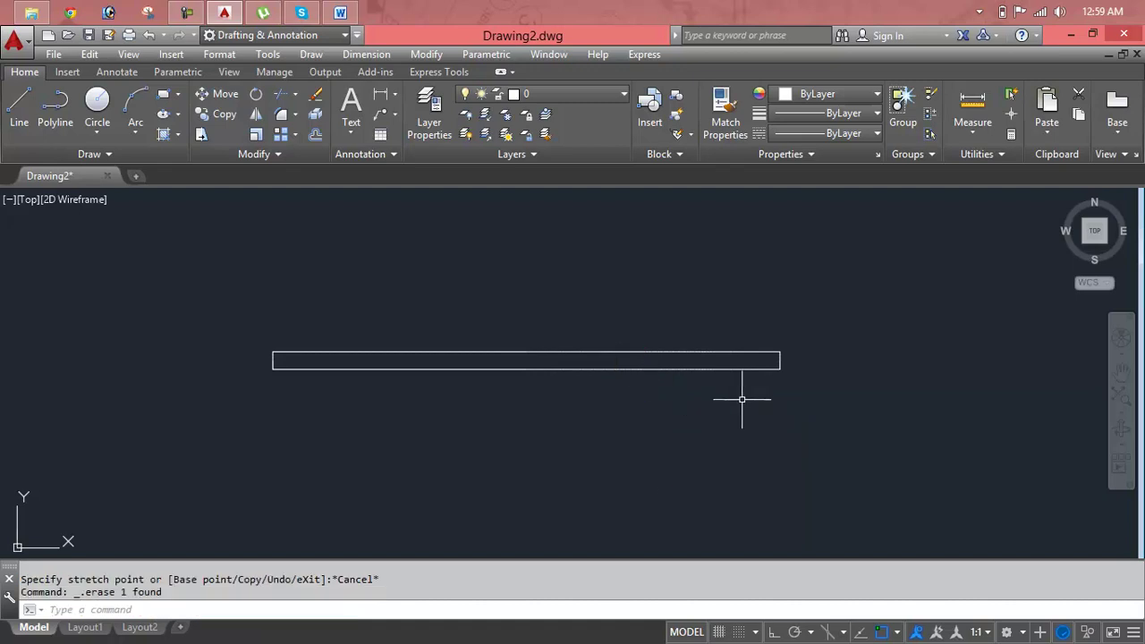
key("Escape")
key("Escape")
With Ortho on, draw two vertical lines crossing the rectangle's right part
type("L")
key("Return")
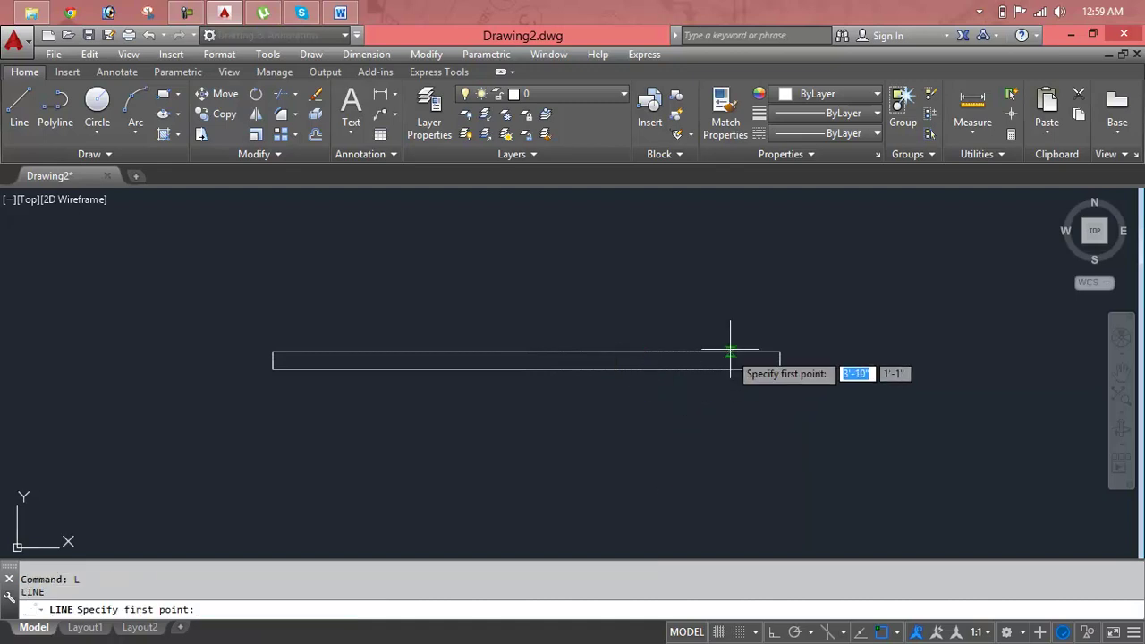
left_click(744, 330)
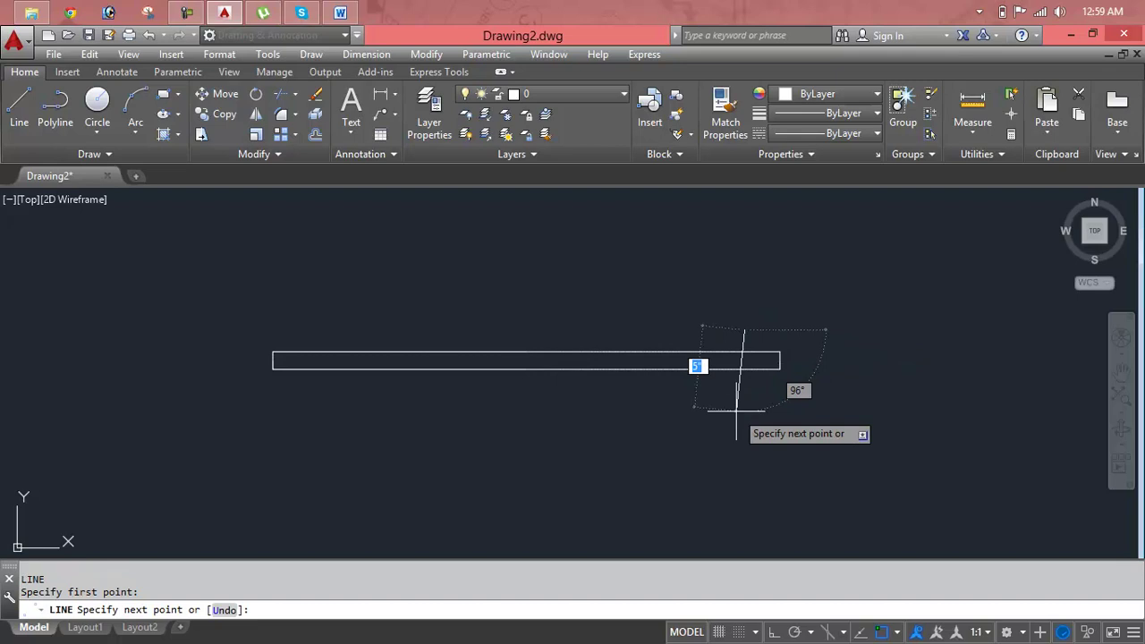
key("F8")
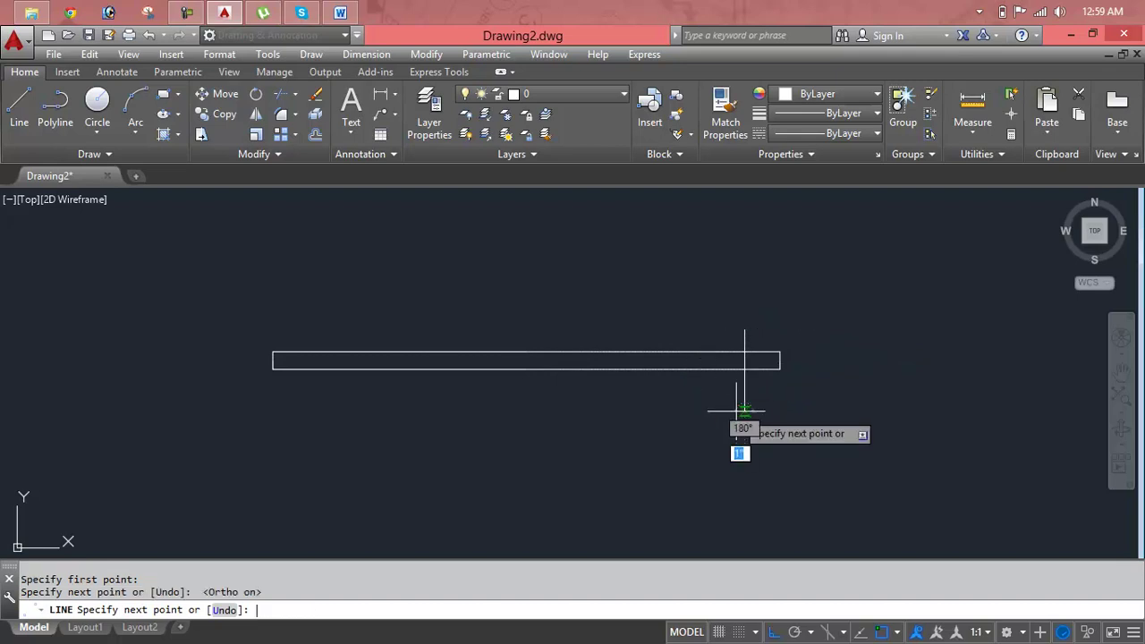
left_click(744, 410)
key("Return")
key("Return")
left_click(612, 331)
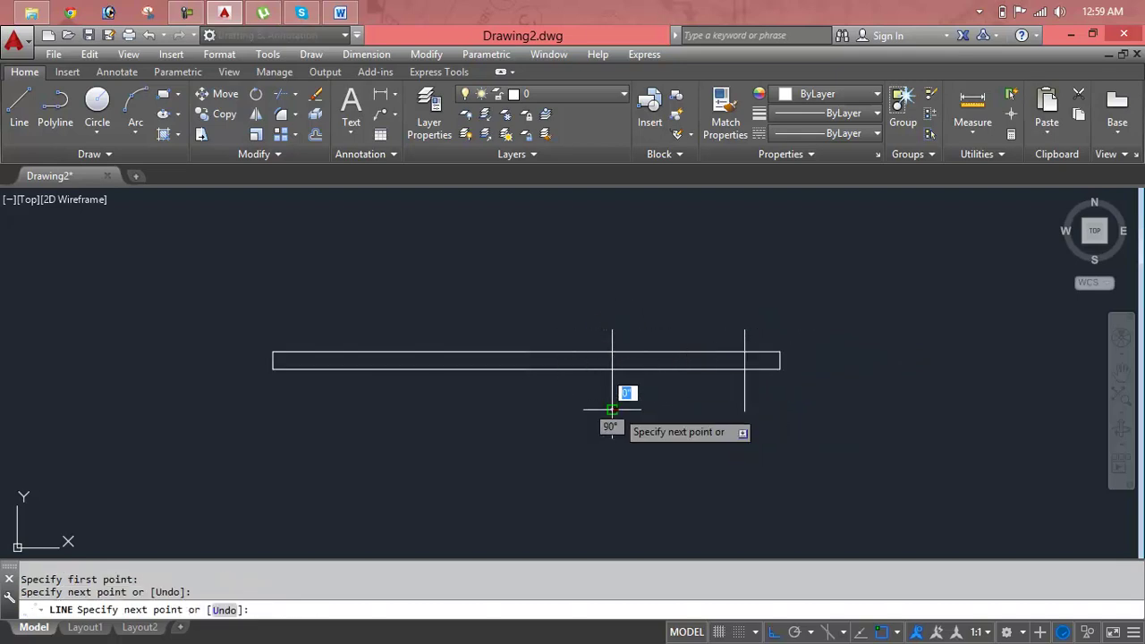
key("Escape")
key("Escape")
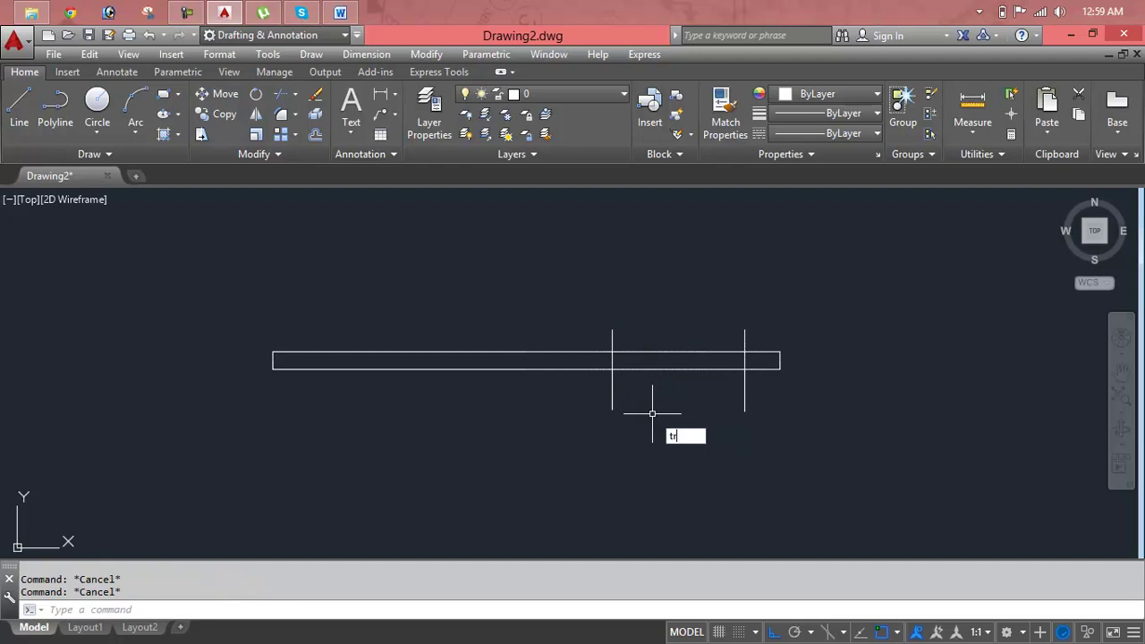
Trim between the vertical lines and remove their stubs, leaving a long piece and a small rectangle
key("Return")
key("Return")
left_click(672, 299)
left_click(672, 432)
left_click(793, 394)
left_click(630, 417)
left_click(561, 302)
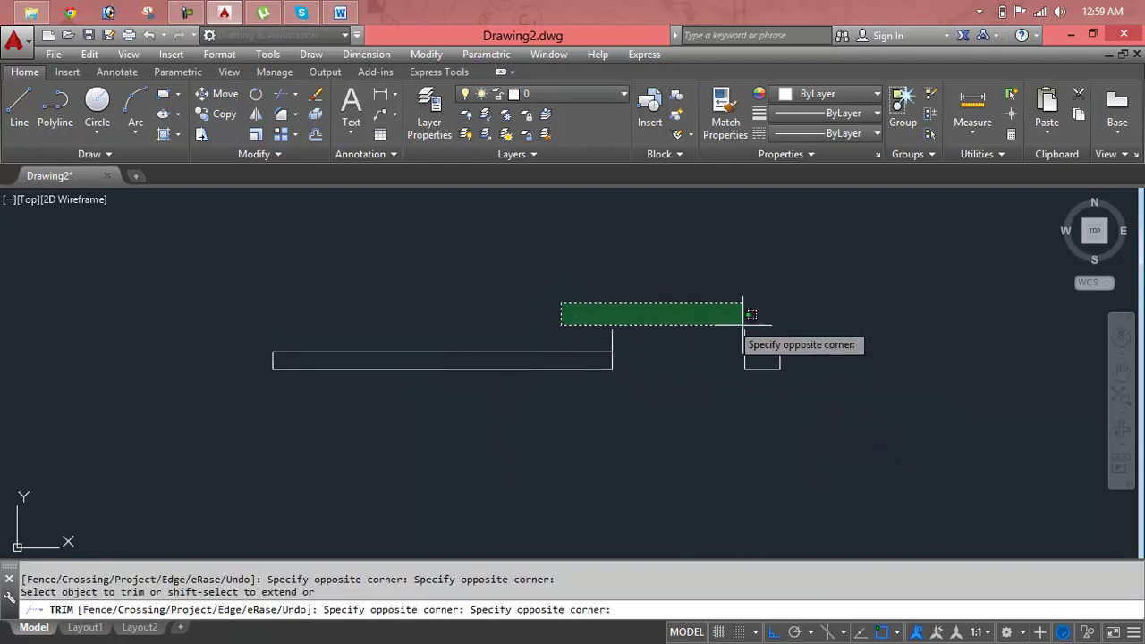
left_click(791, 333)
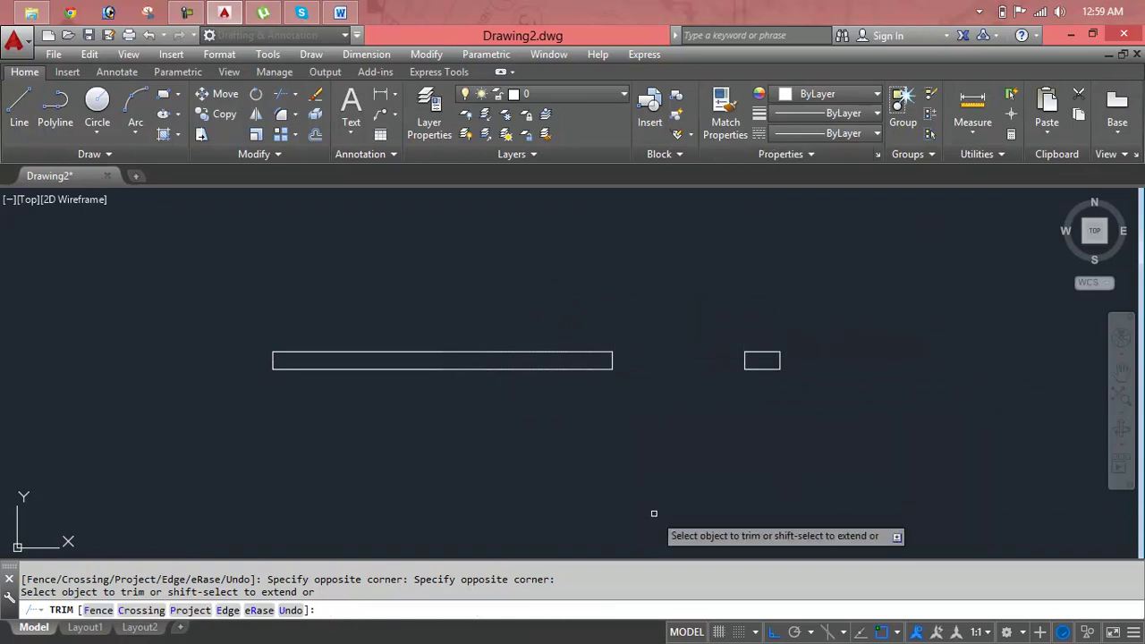
scroll(608, 367, "up", 4)
scroll(605, 362, "up", 3)
scroll(605, 363, "up", 2)
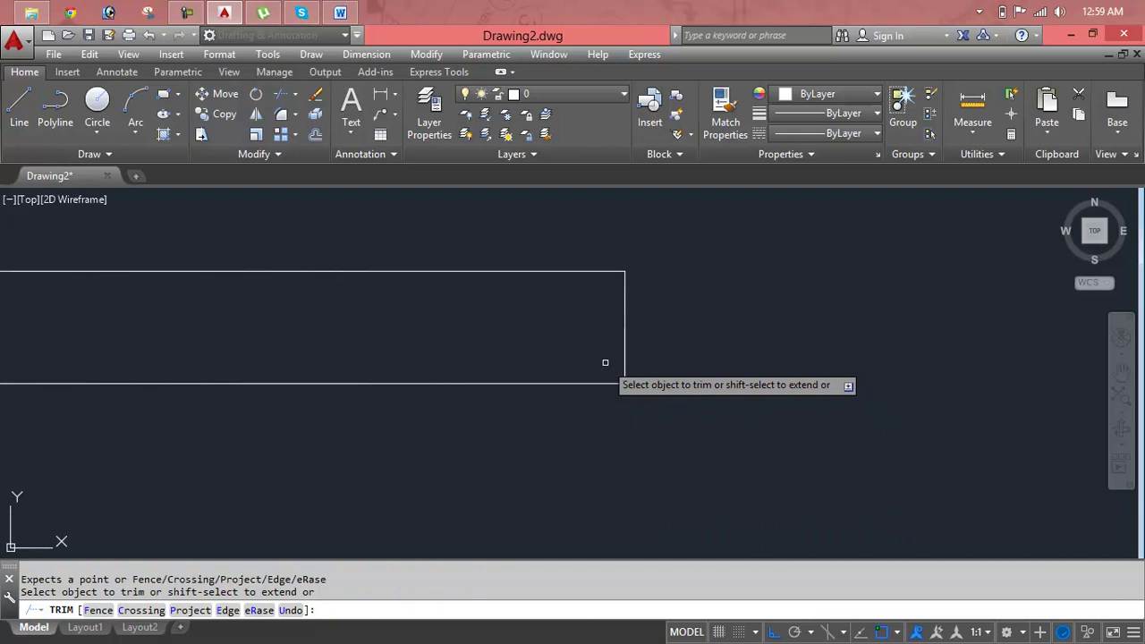
key("Escape")
key("Escape")
Draw a diagonal from the long piece's top-right corner down to its bottom edge
type("l")
key("Return")
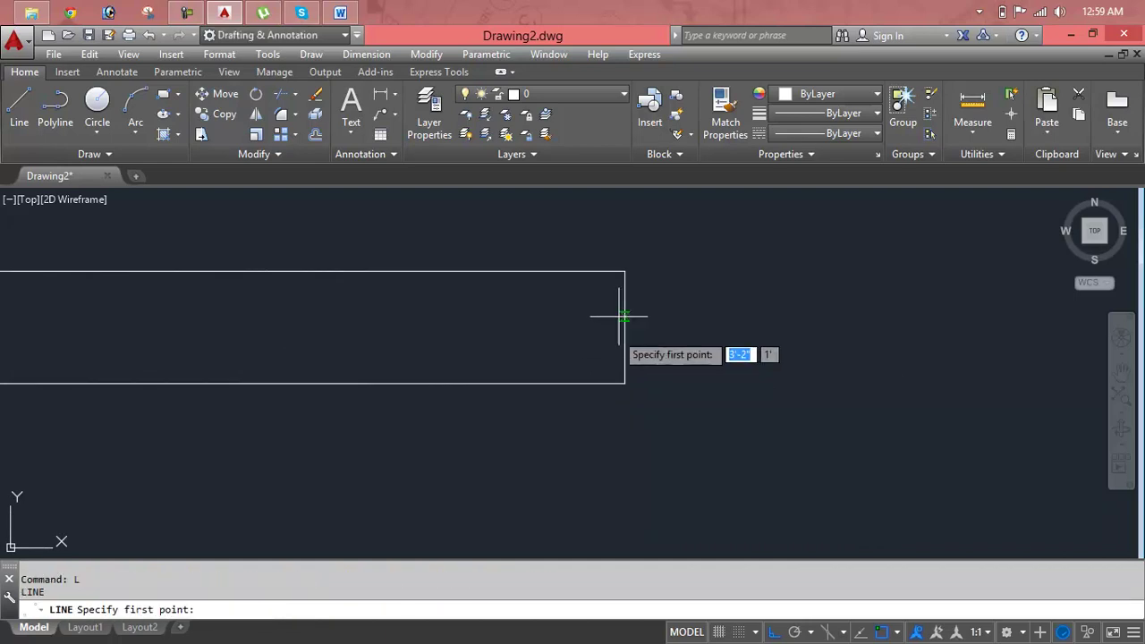
left_click(625, 271)
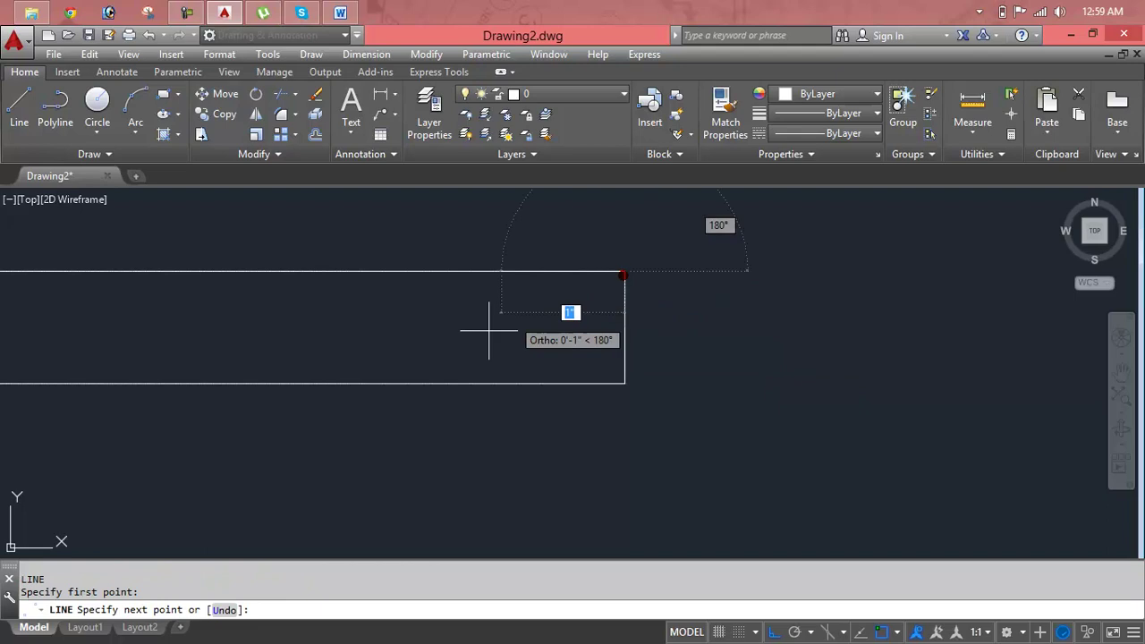
left_click(241, 383)
key("Escape")
key("Escape")
Trim the bottom edge right of the diagonal and delete the right vertical edge
key("Return")
key("Return")
left_click(479, 349)
left_click(468, 460)
left_click(704, 301)
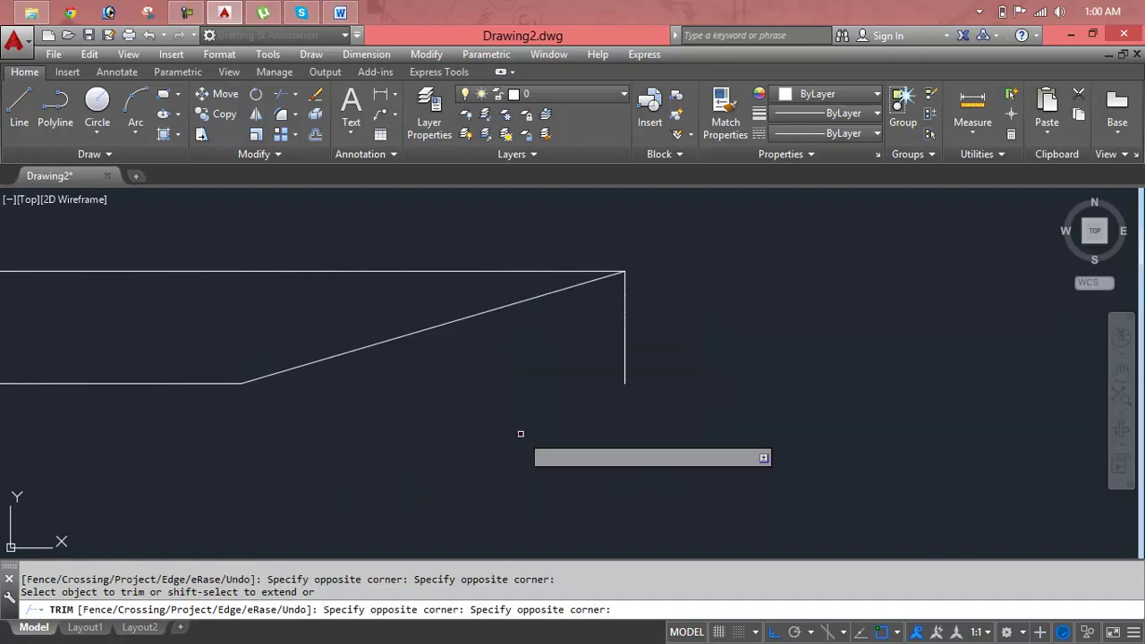
left_click(519, 433)
key("Escape")
left_click(627, 370)
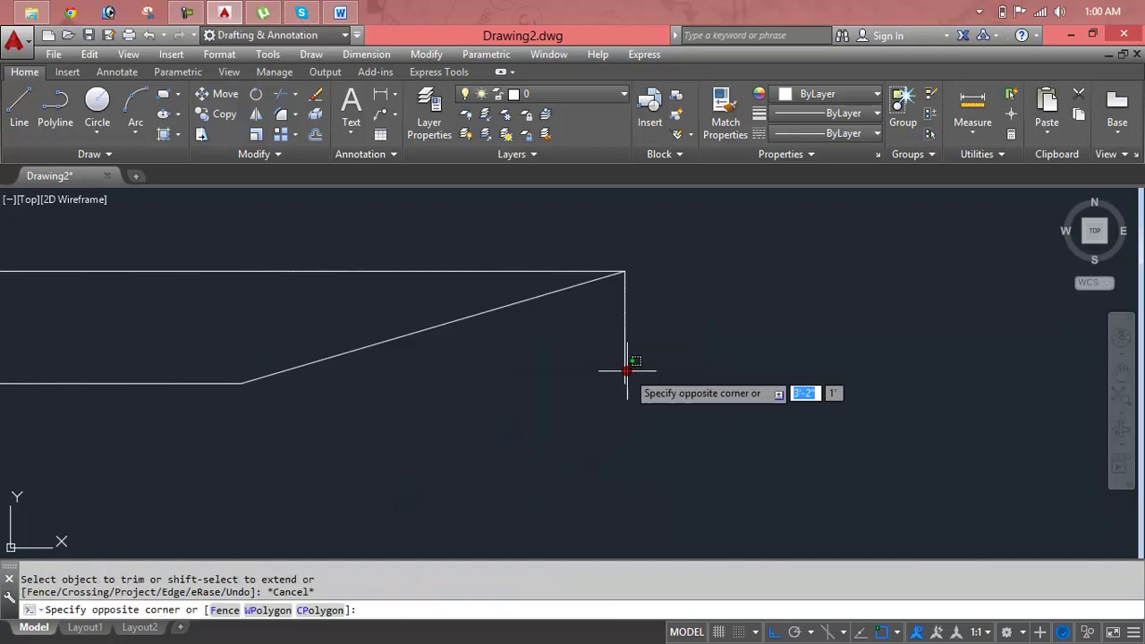
left_click(625, 362)
key("Delete")
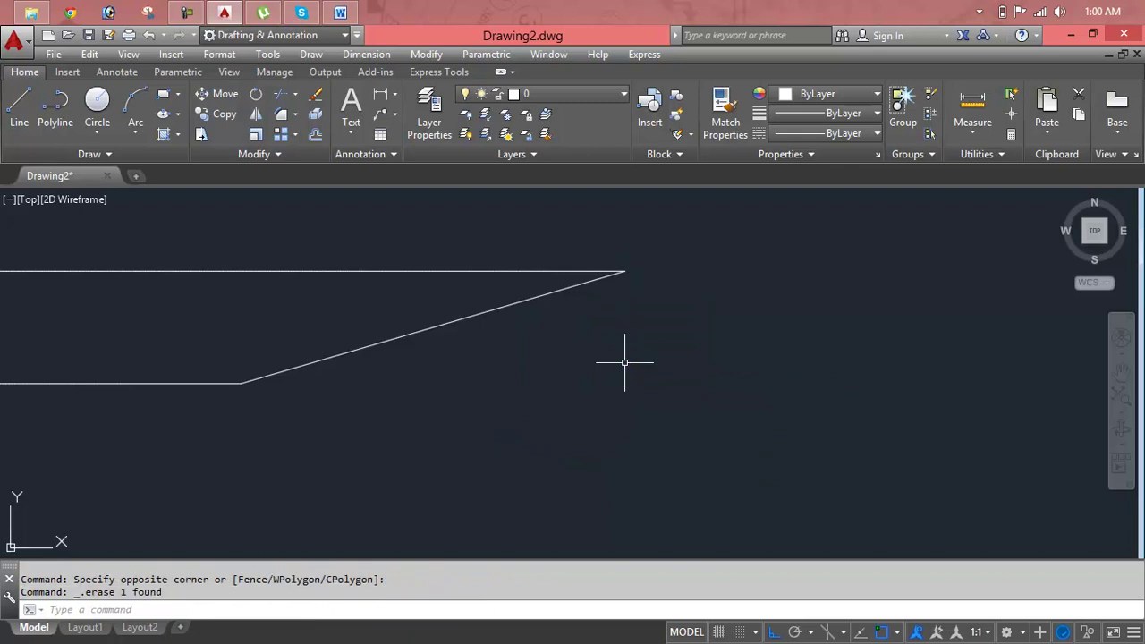
Zoom in on the long piece's left end and begin a line on its top edge
scroll(620, 358, "down", 2)
scroll(620, 357, "down", 2)
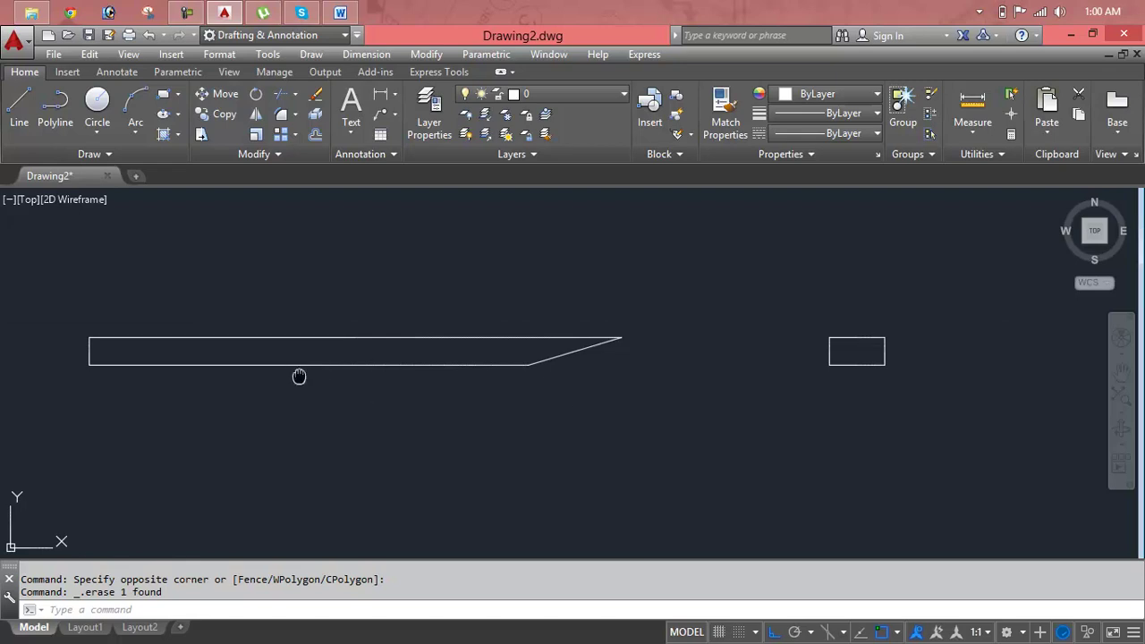
middle_click_drag(300, 376, 800, 335)
scroll(632, 296, "up", 3)
scroll(669, 325, "up", 2)
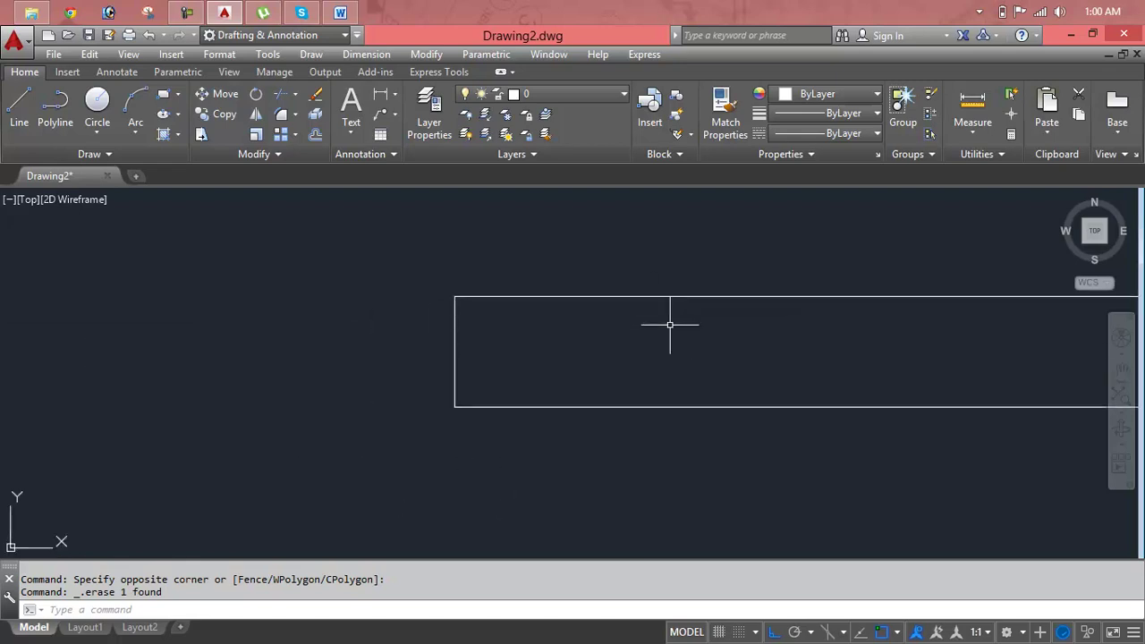
key("Escape")
key("Escape")
type("l")
key("Return")
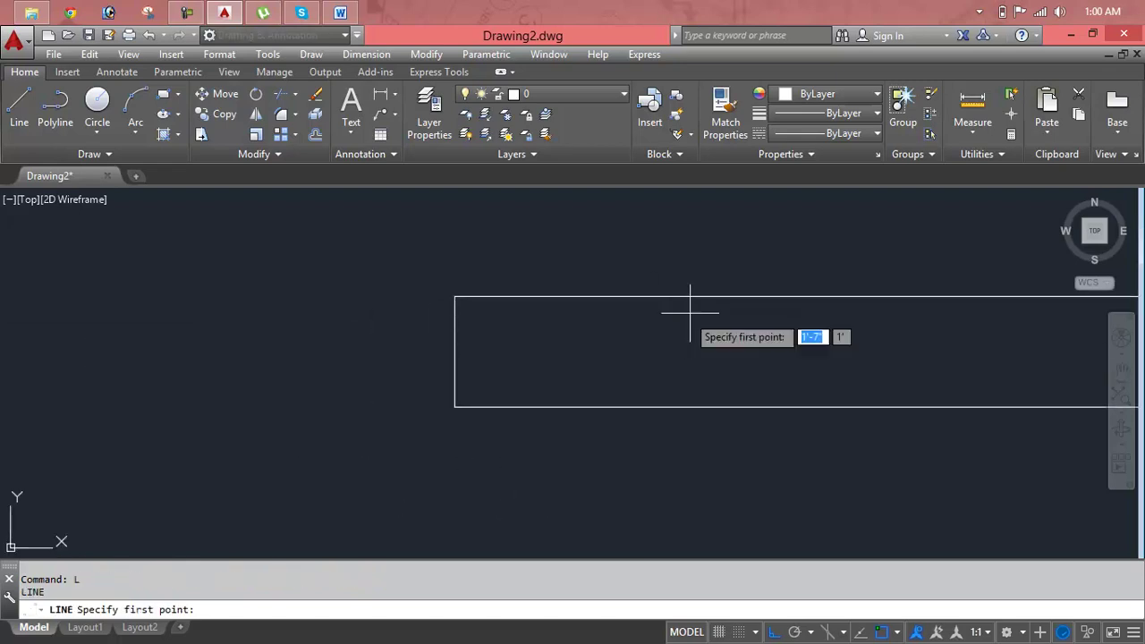
left_click(725, 297)
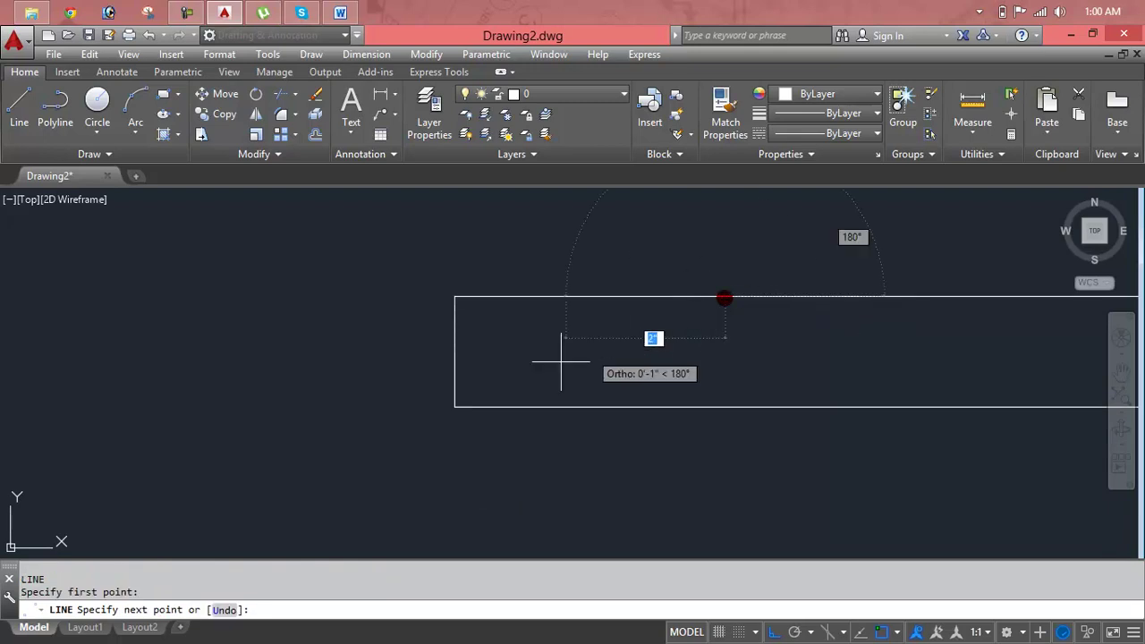
Draw upper and lower slanted lines from the top and bottom edges to the left edge's midpoint
left_click(454, 352)
key("Escape")
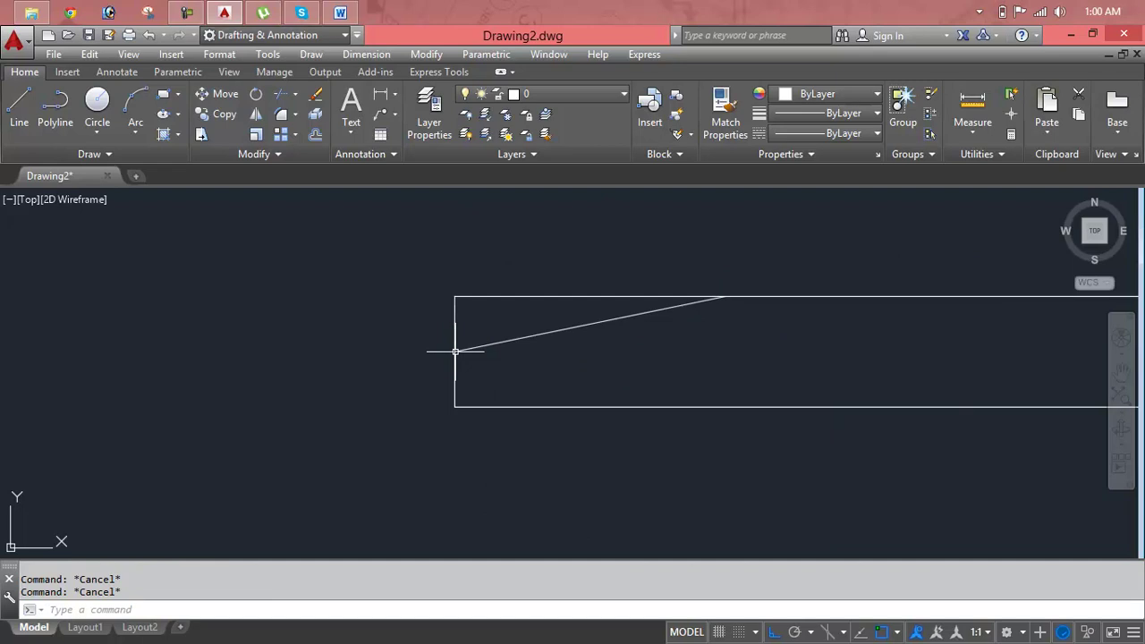
key("Return")
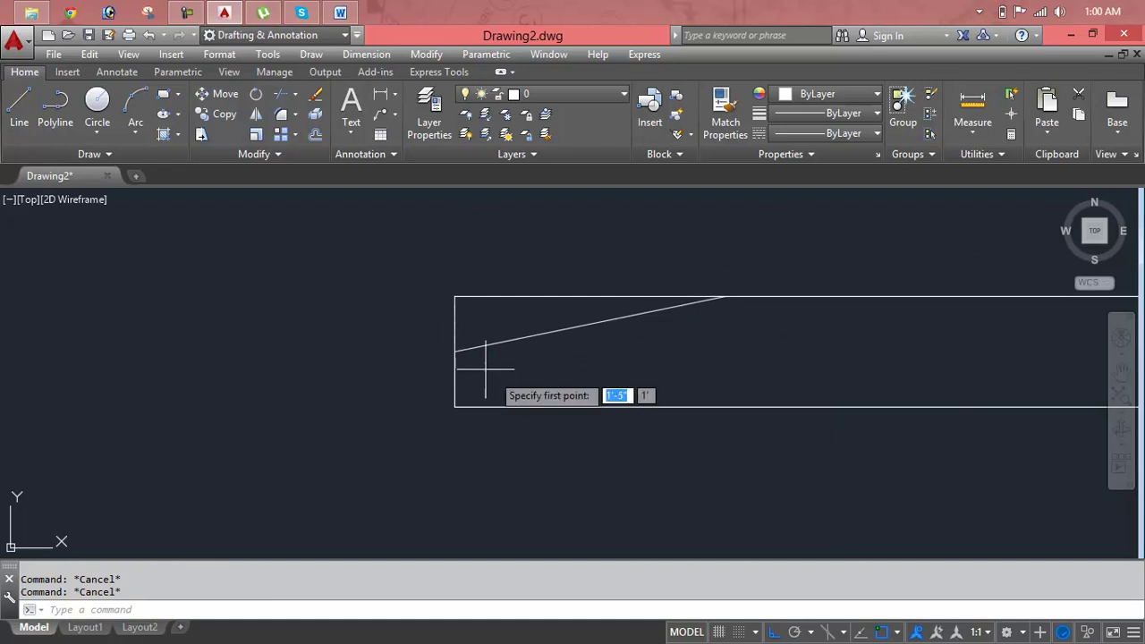
left_click(720, 407)
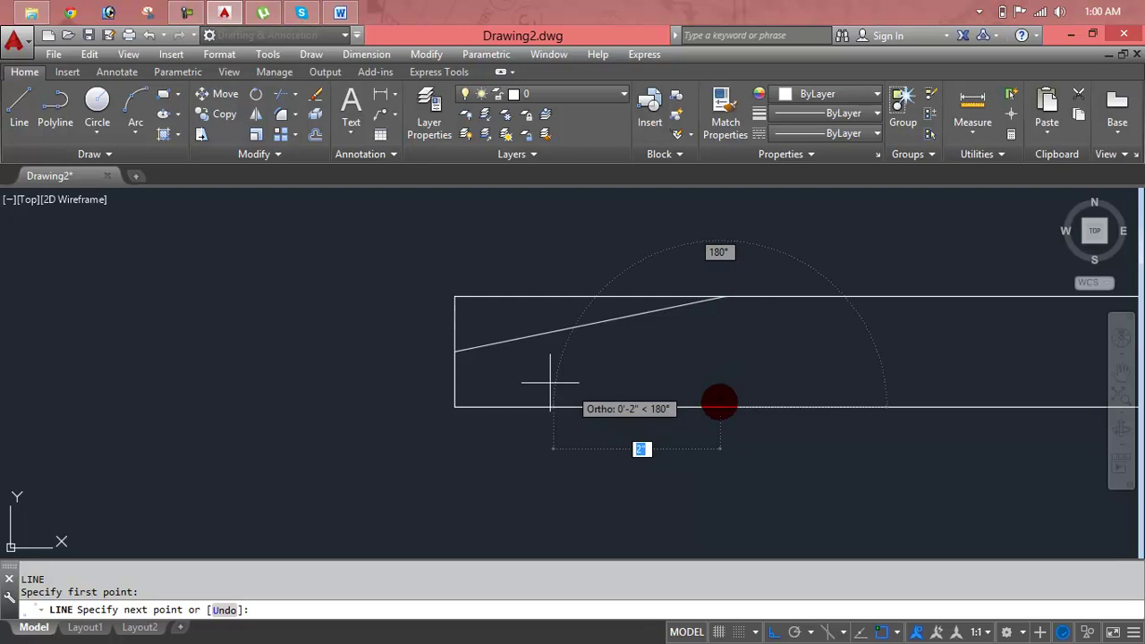
left_click(454, 352)
key("Escape")
key("Escape")
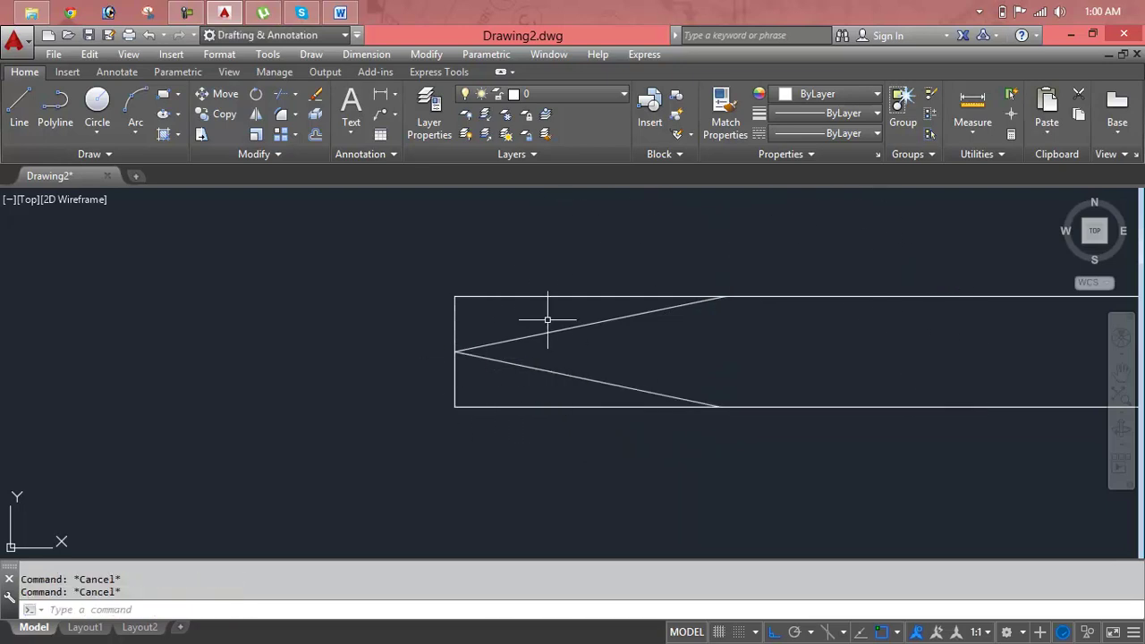
type("tr")
key("Return")
Trim the left end above and below the slanted lines to form a pointed tip
left_click(541, 259)
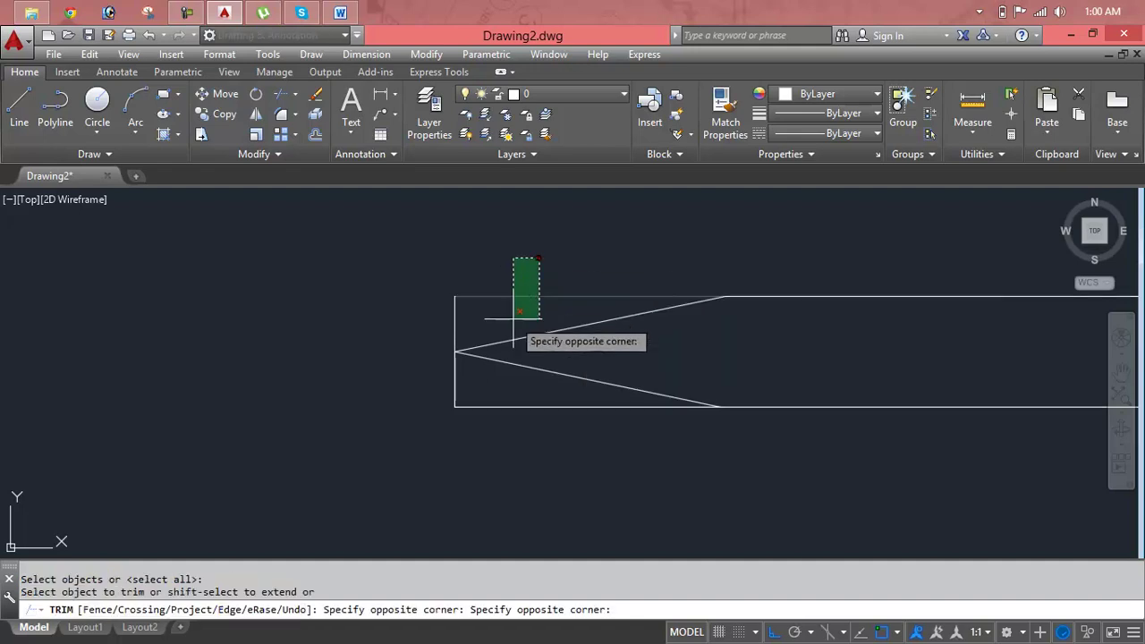
left_click(511, 319)
left_click(484, 319)
left_click(439, 319)
left_click(459, 384)
left_click(411, 385)
left_click(525, 399)
left_click(513, 411)
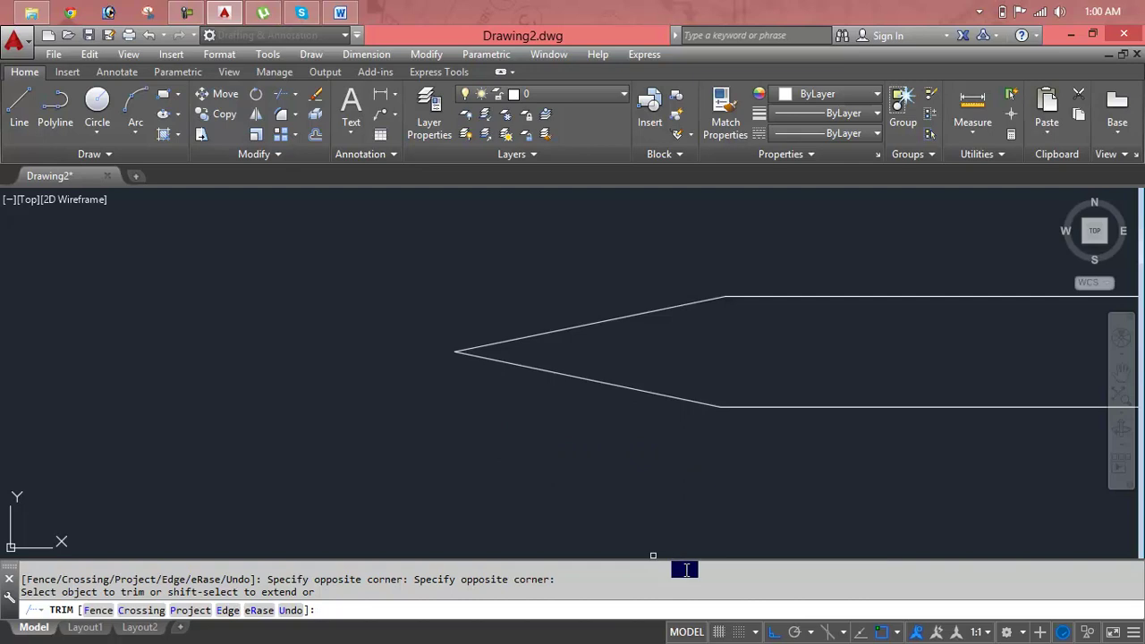
scroll(675, 501, "down", 2)
middle_click_drag(736, 465, 466, 395)
scroll(544, 416, "down", 3)
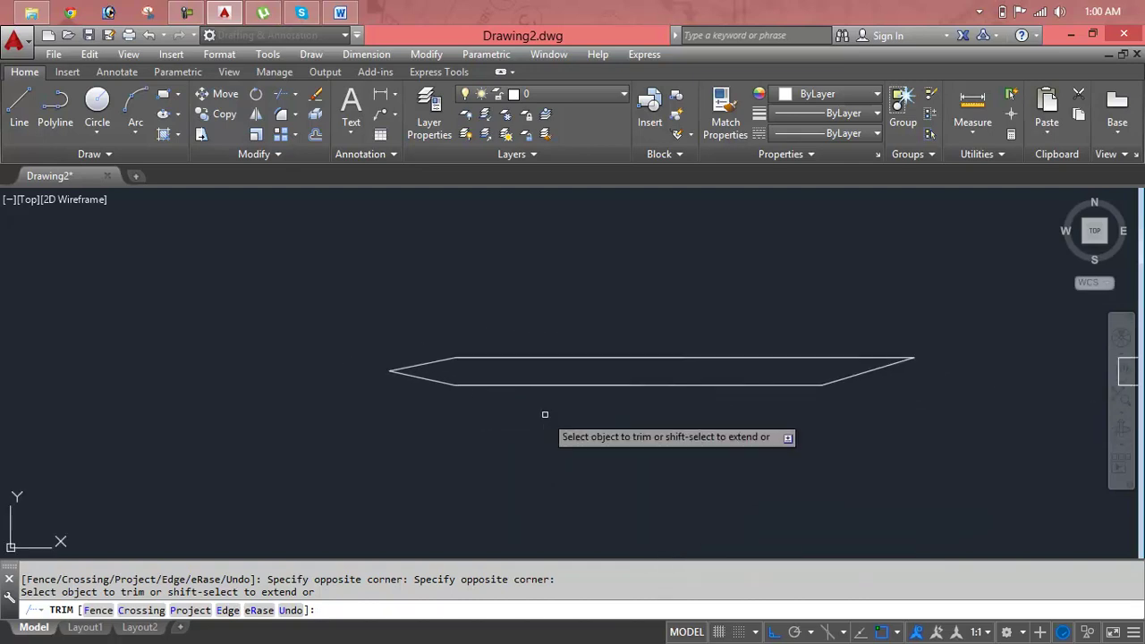
key("Escape")
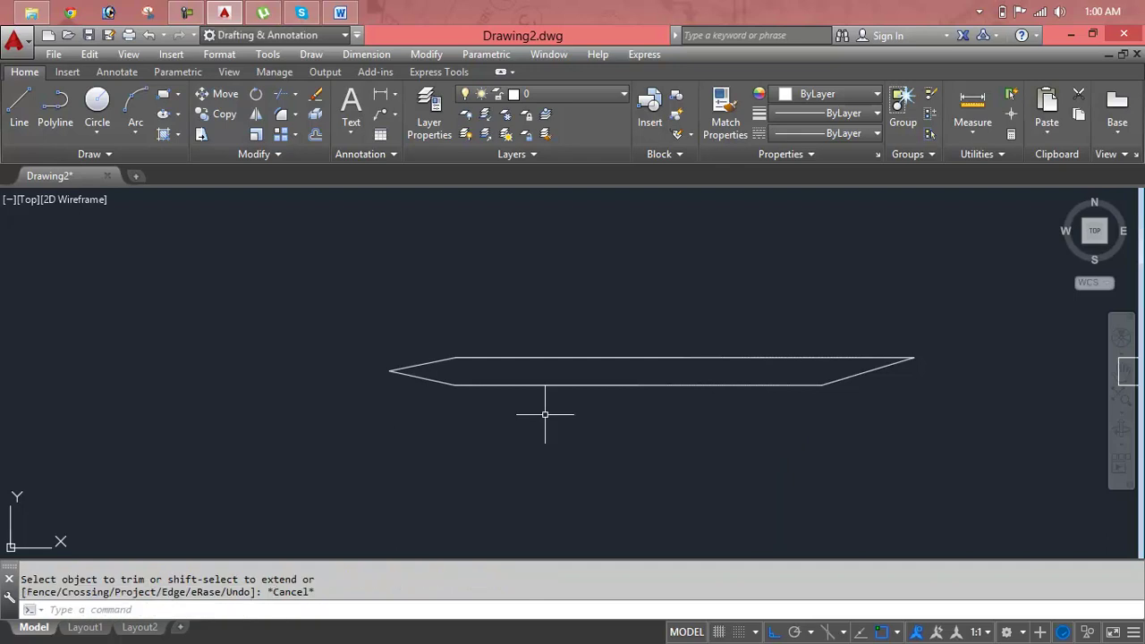
Select the whole trimmed shape and delete it, leaving the drawing empty
left_click(925, 264)
left_click(321, 459)
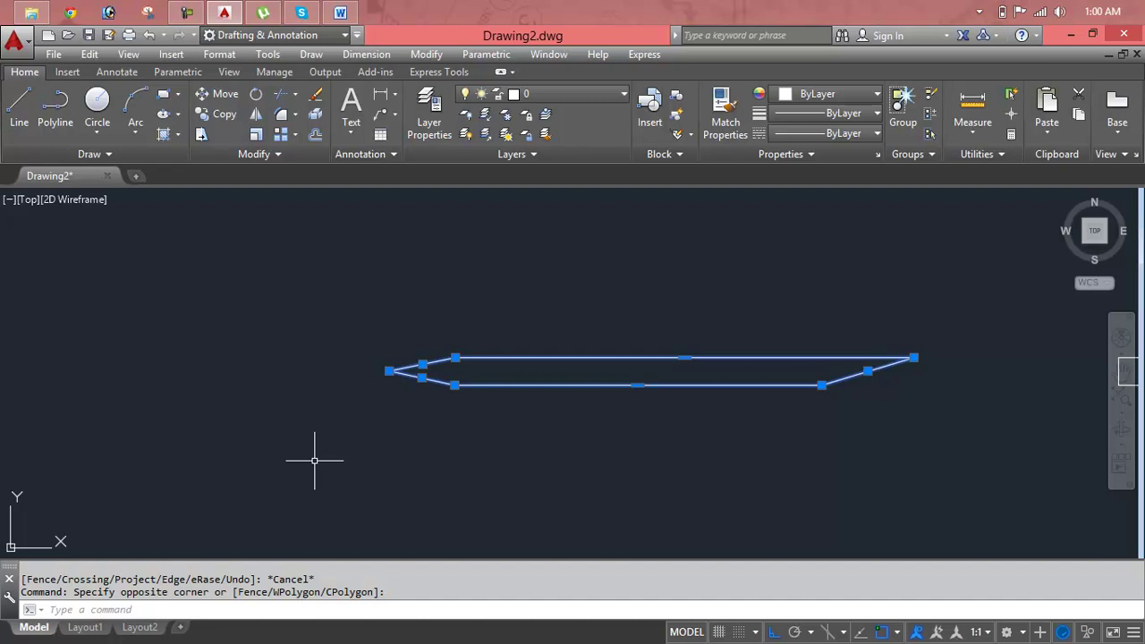
key("Delete")
key("Escape")
key("Escape")
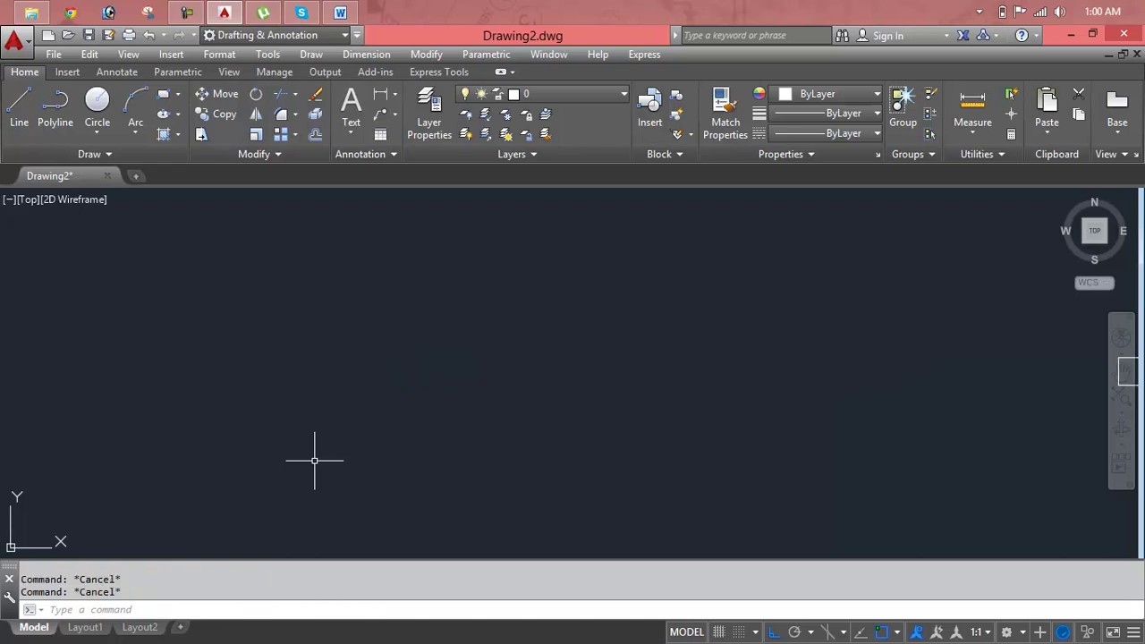
type("pol")
Draw a five-sided polygon inscribed in a circle around a centre picked mid-screen
key("Return")
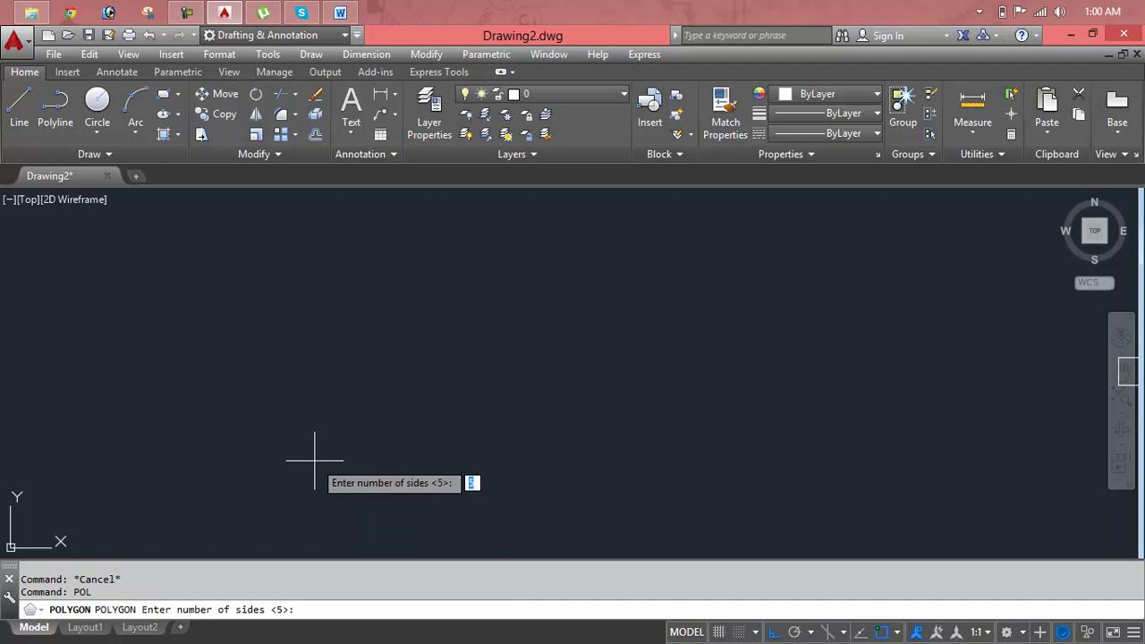
key("Return")
left_click(360, 360)
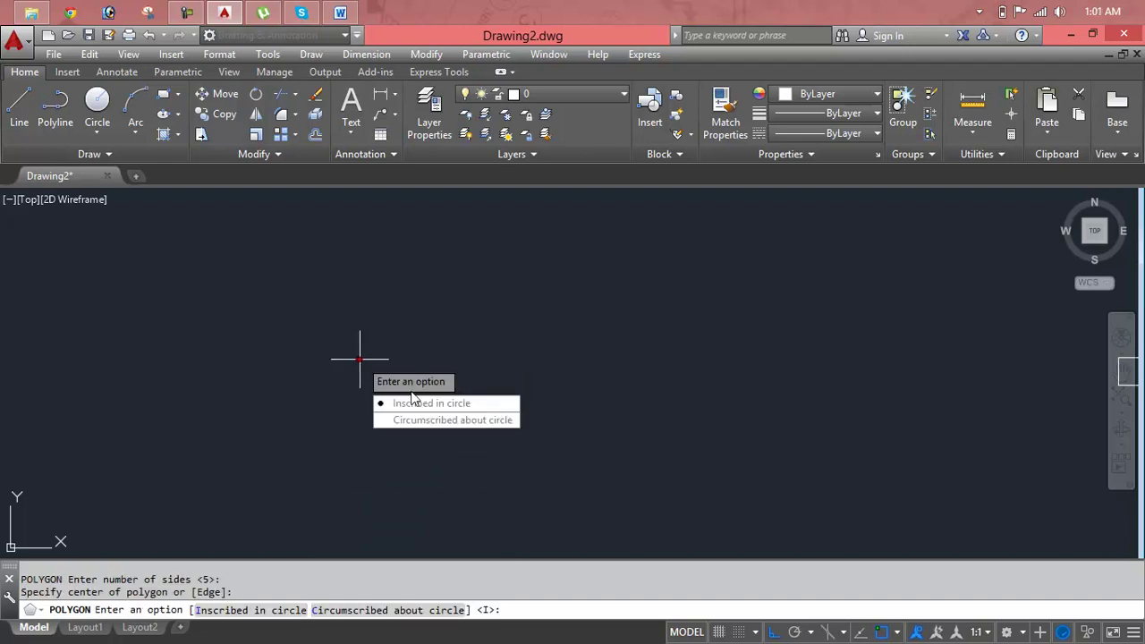
left_click(465, 407)
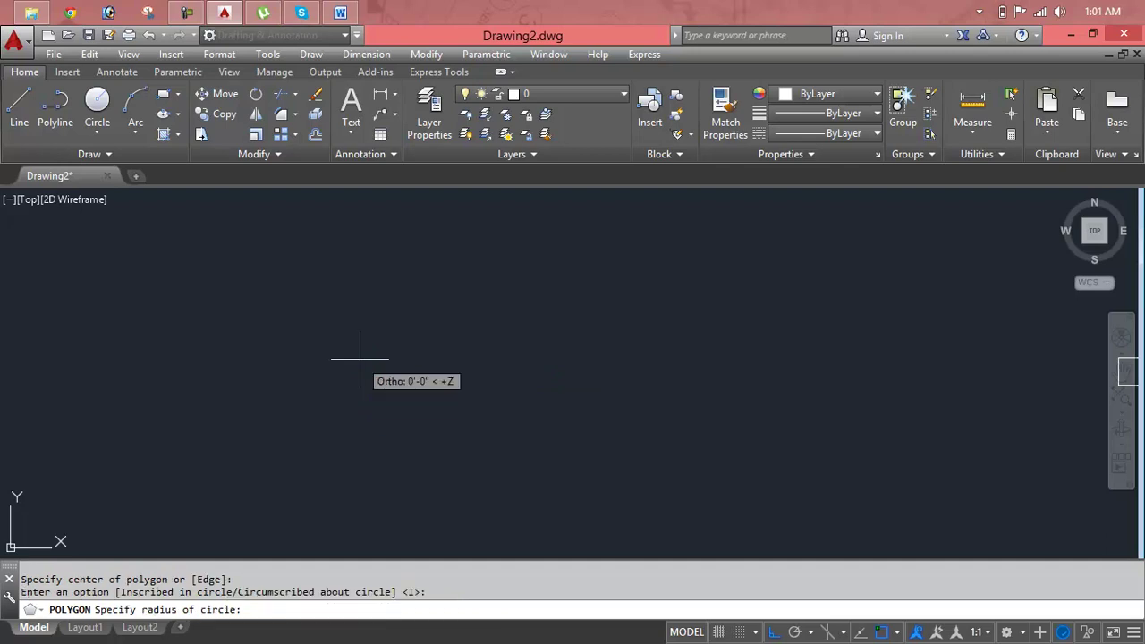
left_click(527, 441)
middle_click_drag(527, 440, 672, 478)
key("Escape")
key("Escape")
key("Return")
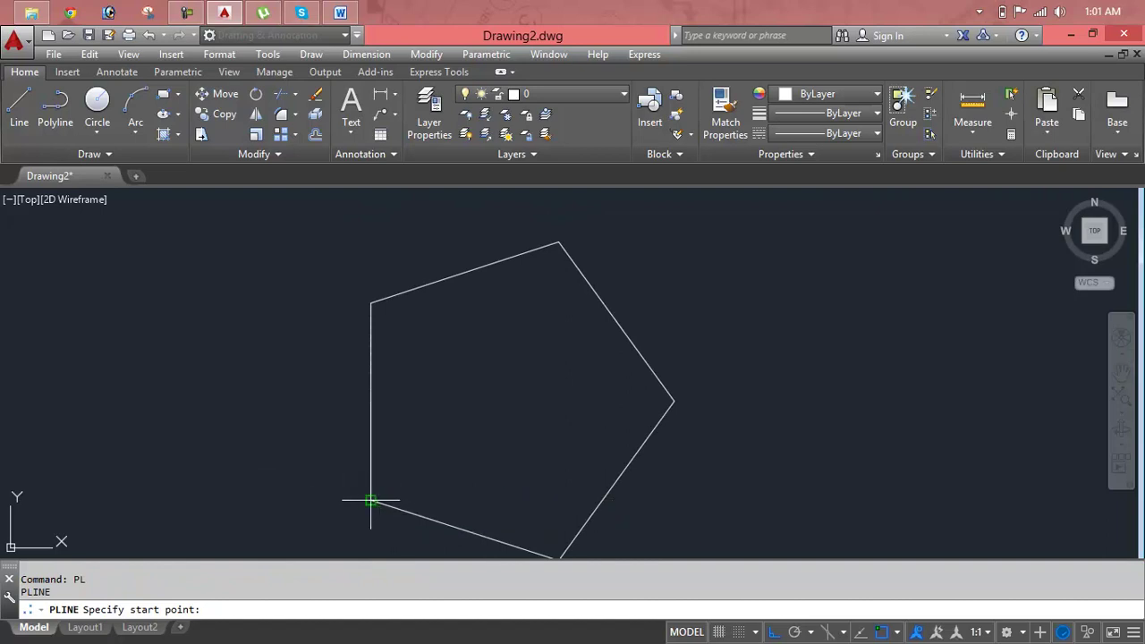
Draw a star polyline through the vertices: lower-left, top, bottom, upper-left, right, back to lower-left
left_click(371, 501)
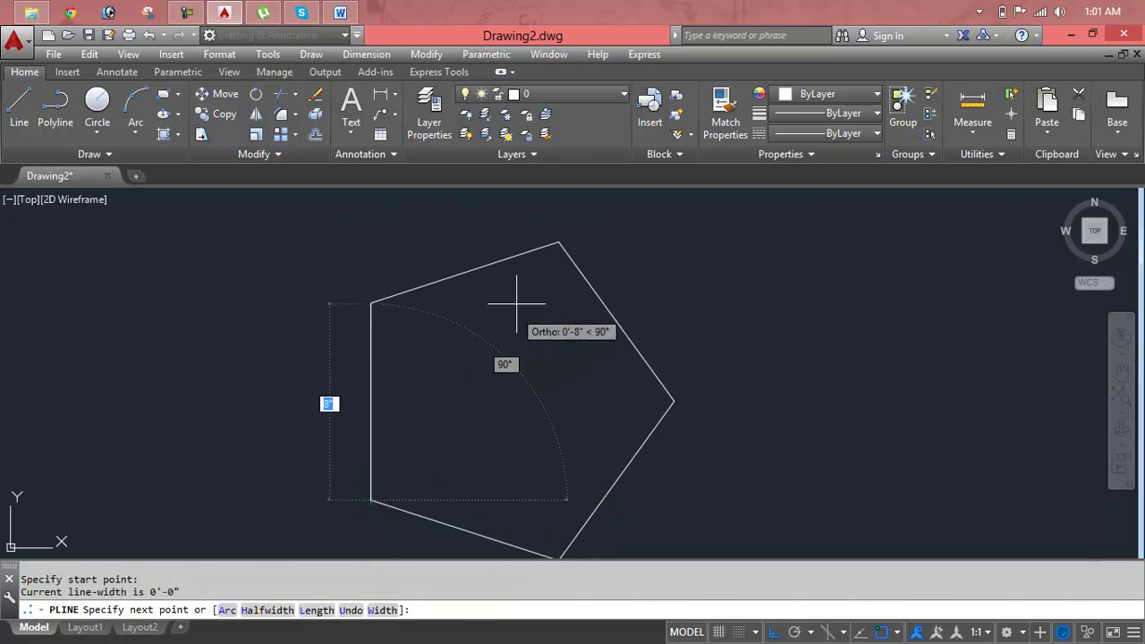
left_click(554, 241)
mouse_move(546, 547)
middle_mouse_down()
mouse_move(548, 465)
mouse_move(549, 498)
middle_mouse_up()
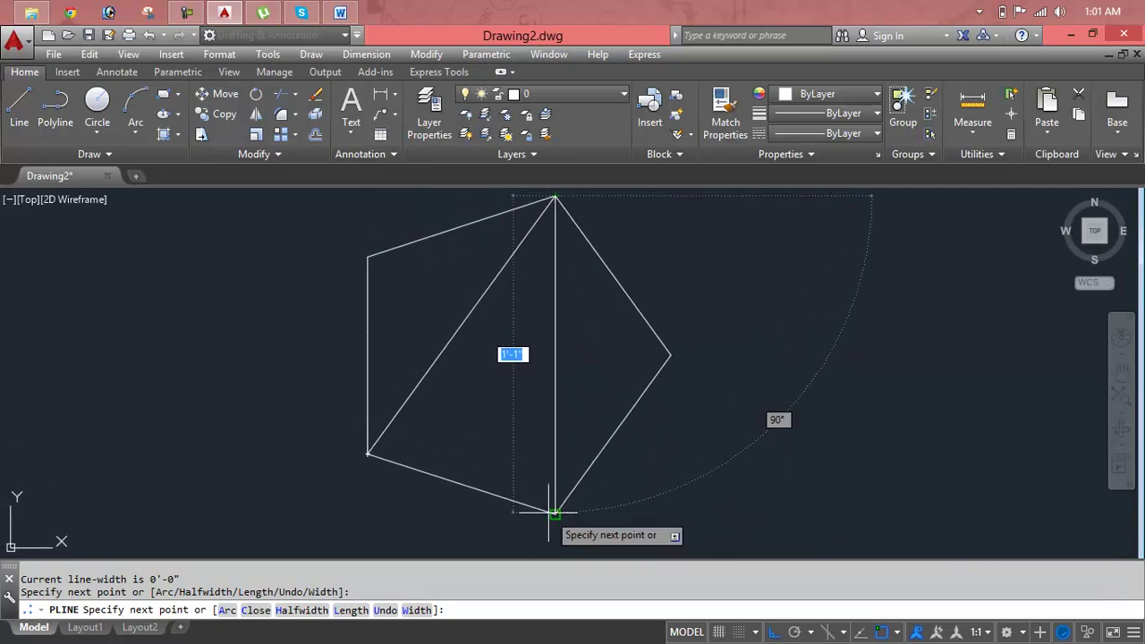
left_click(554, 512)
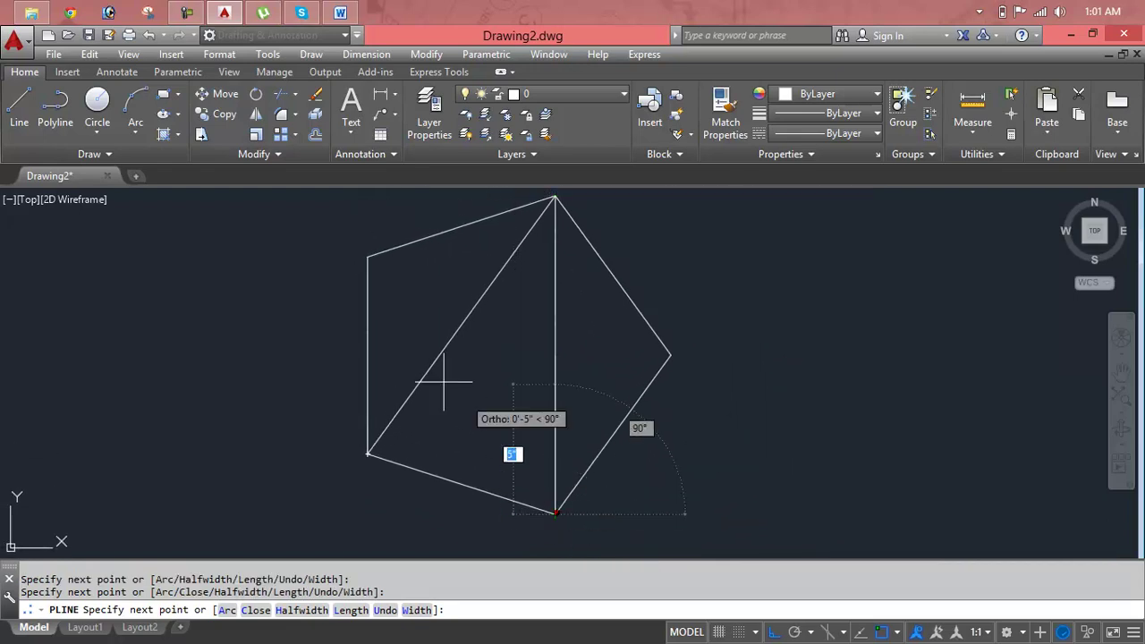
left_click(368, 256)
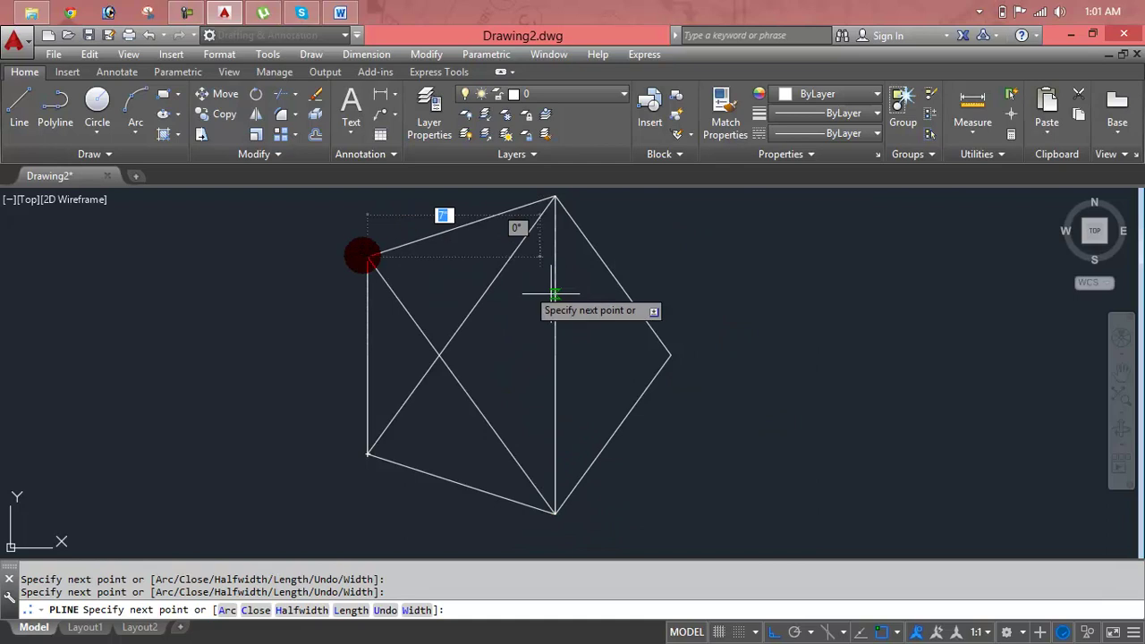
left_click(670, 353)
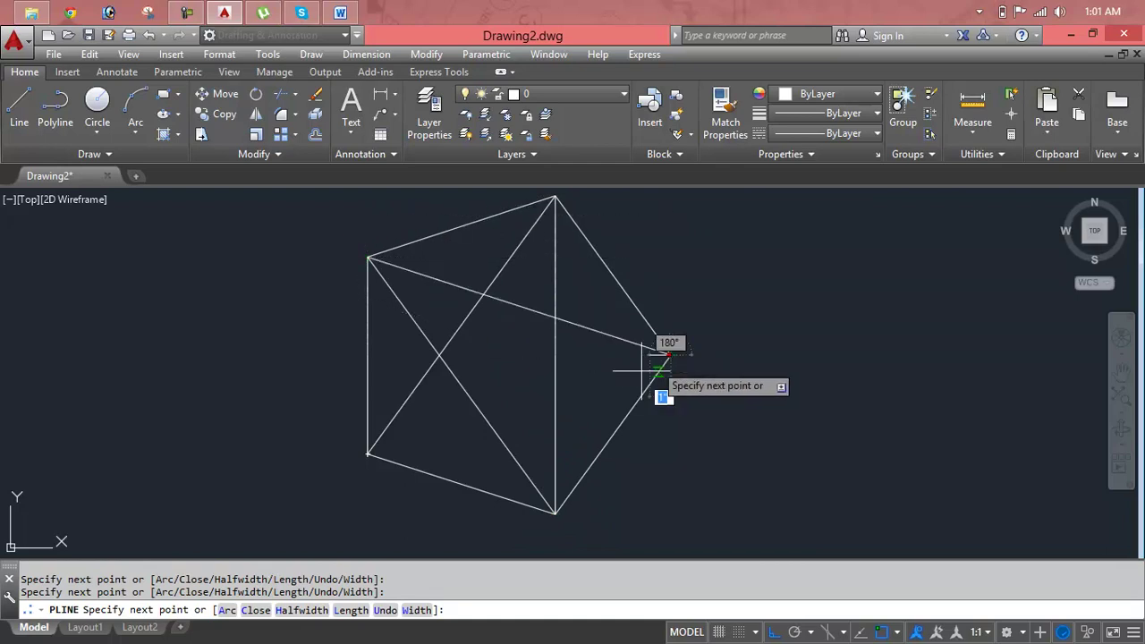
left_click(369, 453)
key("Escape")
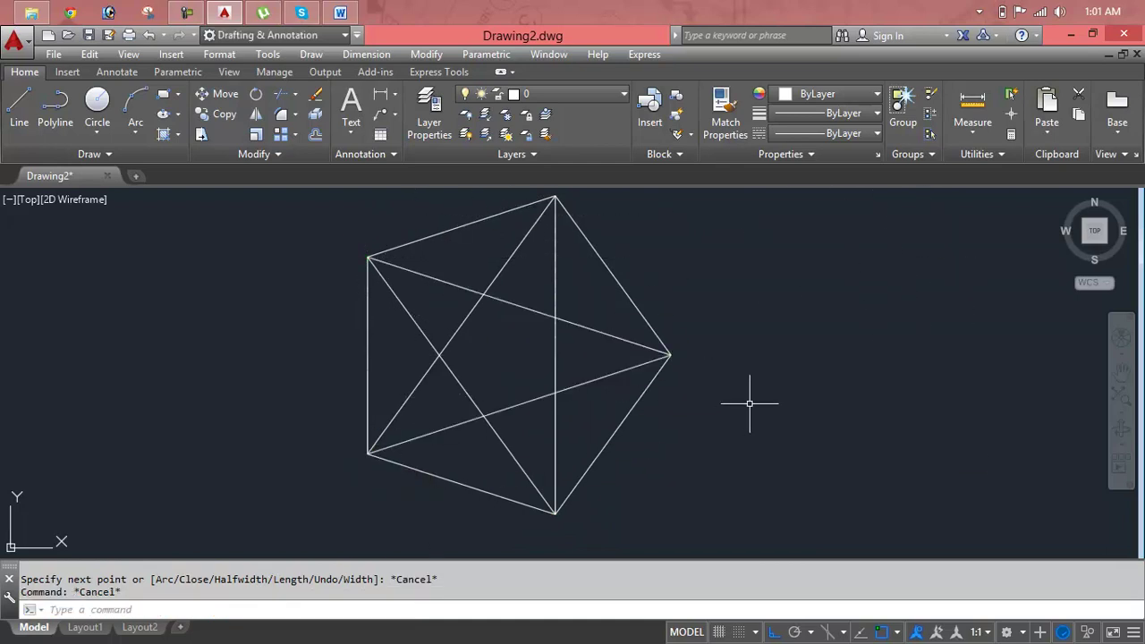
key("Escape")
type("r")
key("Return")
Trim the crossing lines inside the star's centre, using all objects as cutting edges
key("Return")
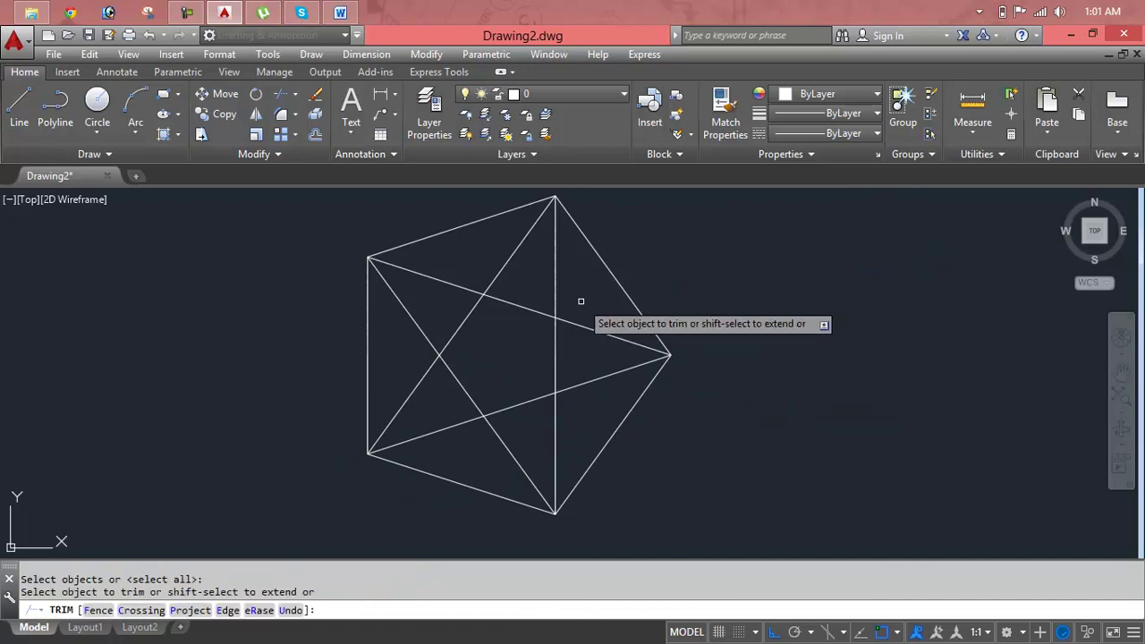
left_click(581, 301)
key("Escape")
key("Escape")
key("Return")
key("Return")
left_click(524, 299)
left_click(519, 340)
left_click(517, 345)
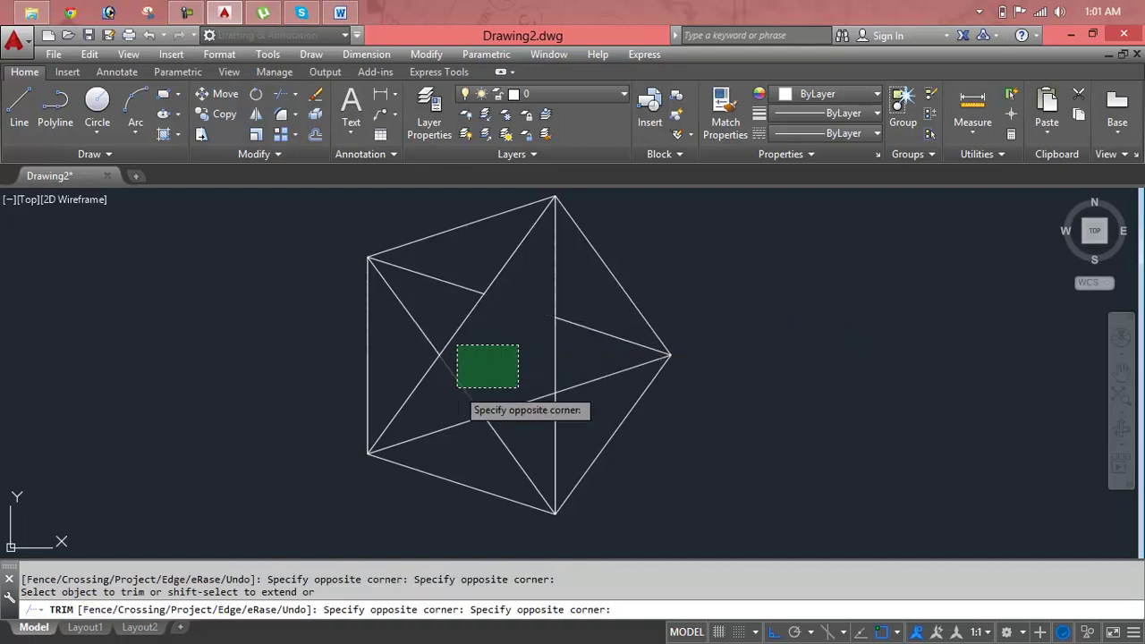
left_click(456, 388)
left_click(531, 432)
left_click(533, 374)
left_click(535, 373)
Trim the lines inside the star points and cut away the outer pentagon edges
left_click(532, 357)
left_click(509, 338)
left_click(448, 314)
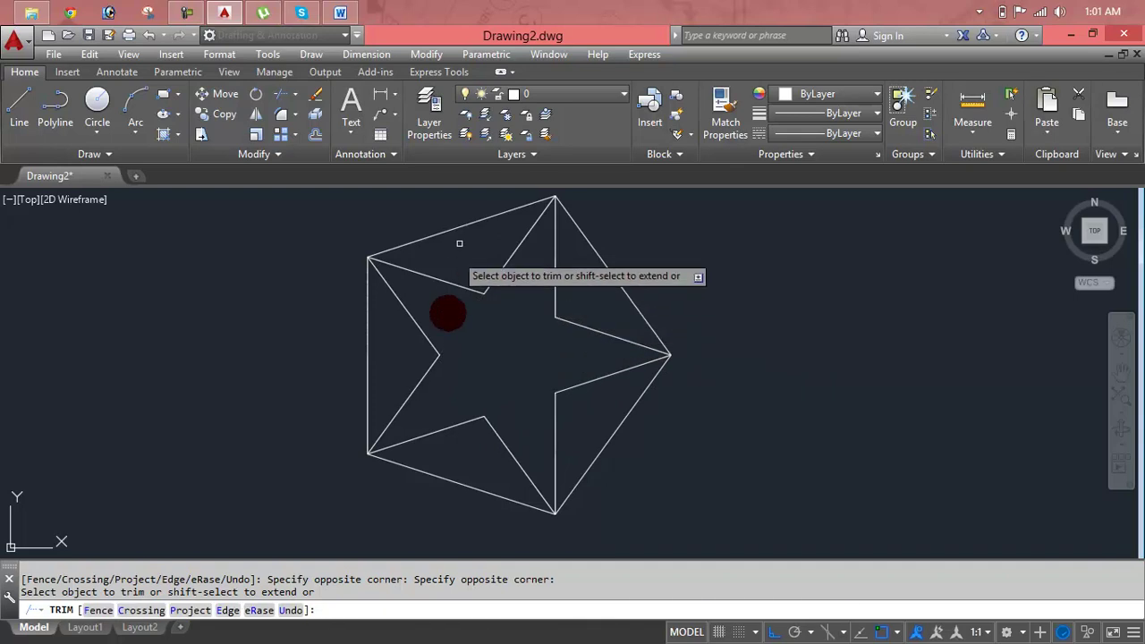
left_click(555, 240)
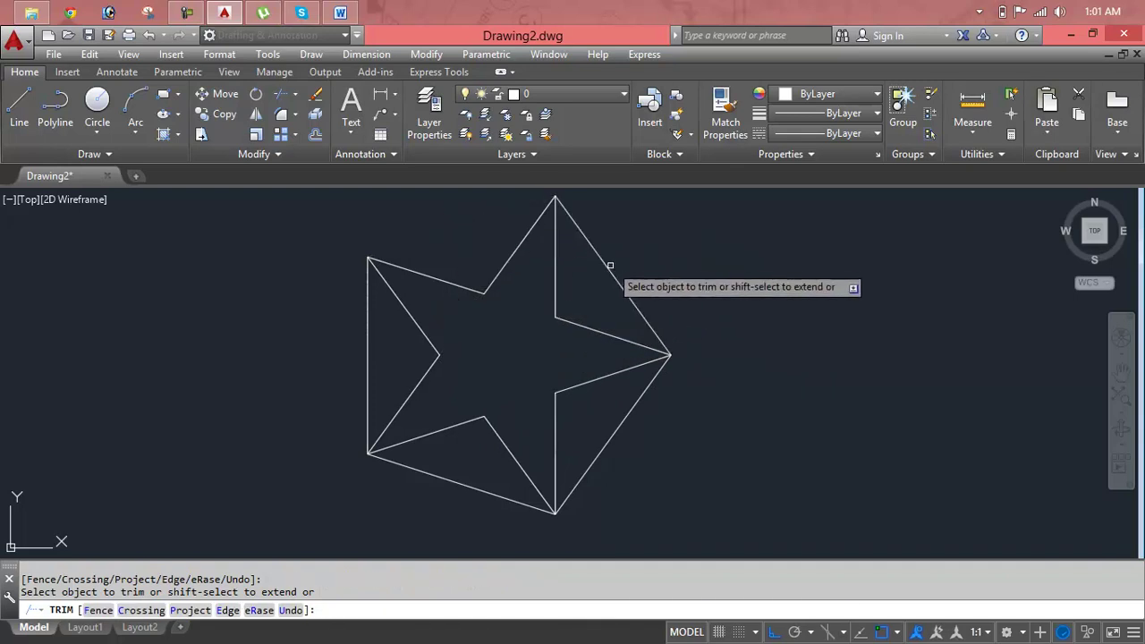
left_click(640, 397)
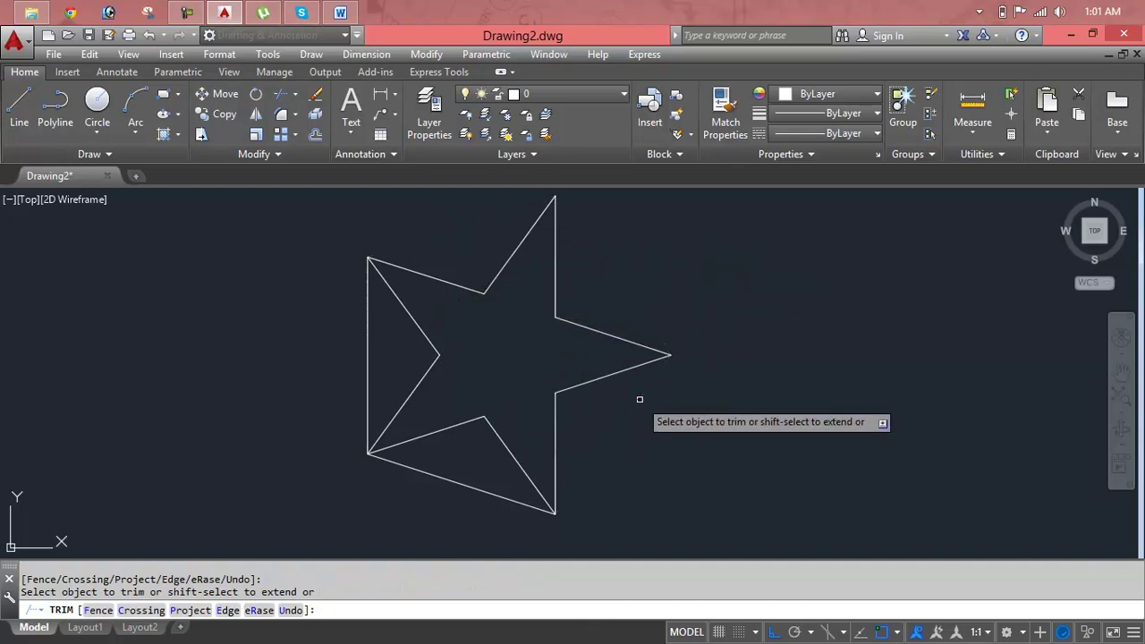
left_click(475, 477)
left_click(456, 499)
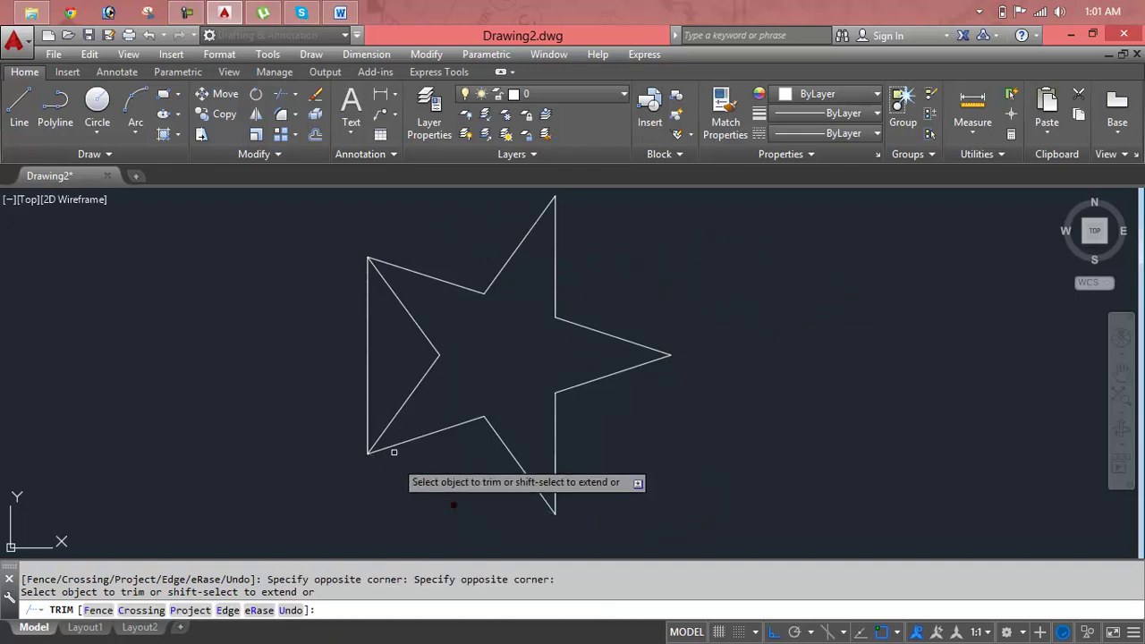
left_click(301, 384)
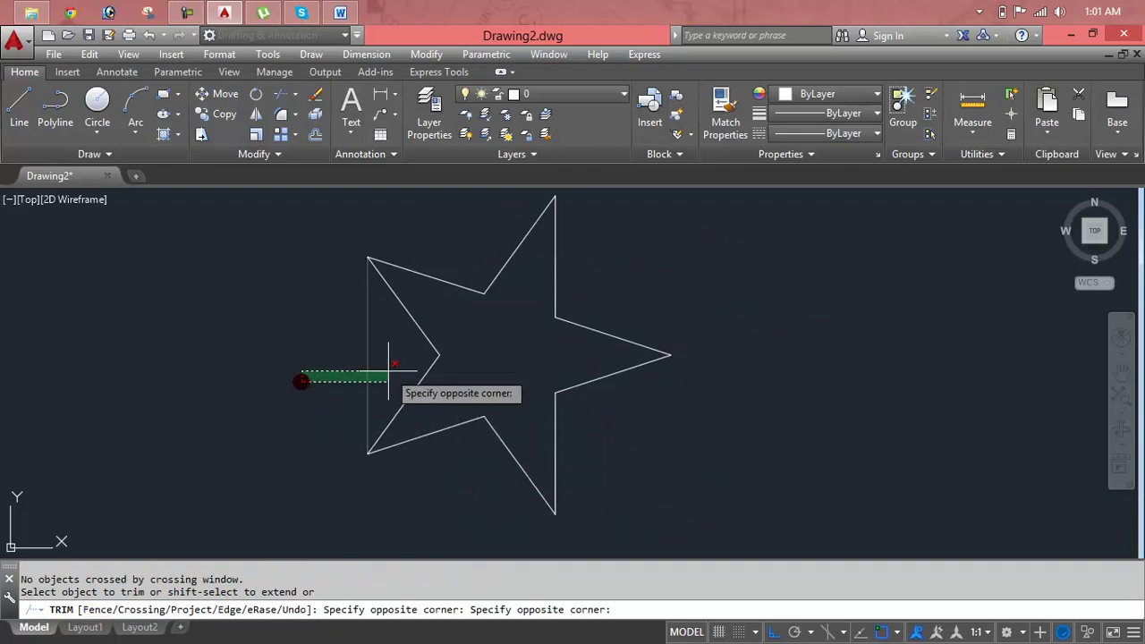
left_click(386, 359)
End Trim and window-select the finished five-point star
scroll(421, 393, "down", 5)
scroll(431, 396, "up", 2)
scroll(431, 397, "up", 3)
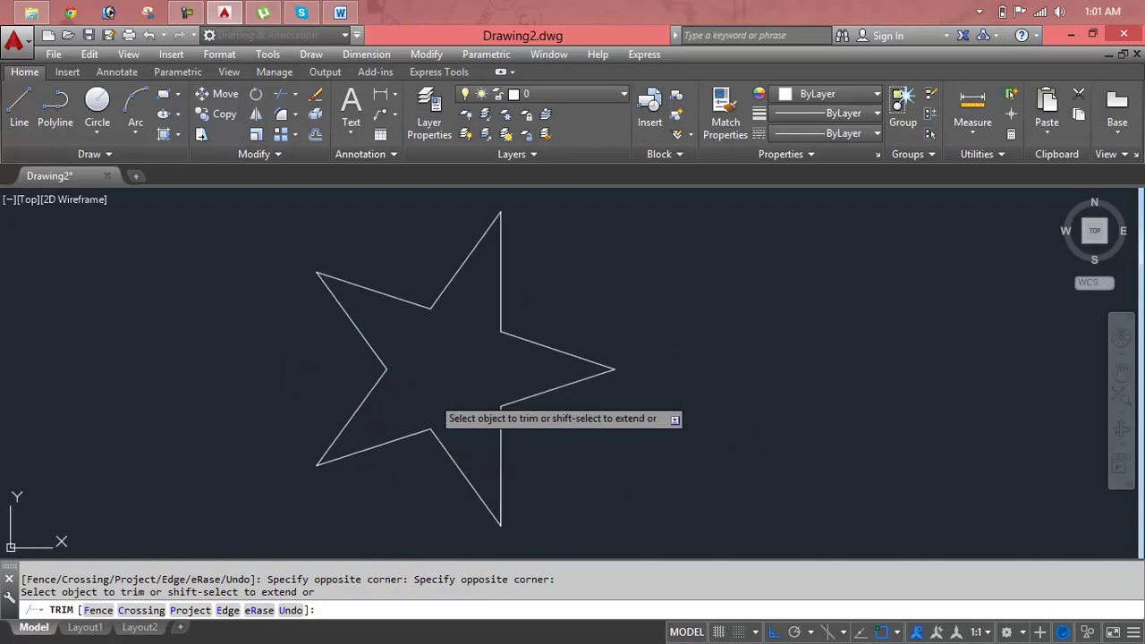
key("Escape")
key("Escape")
left_click(638, 281)
left_click(355, 442)
Delete the star and the small leftover object so the drawing is empty
key("Delete")
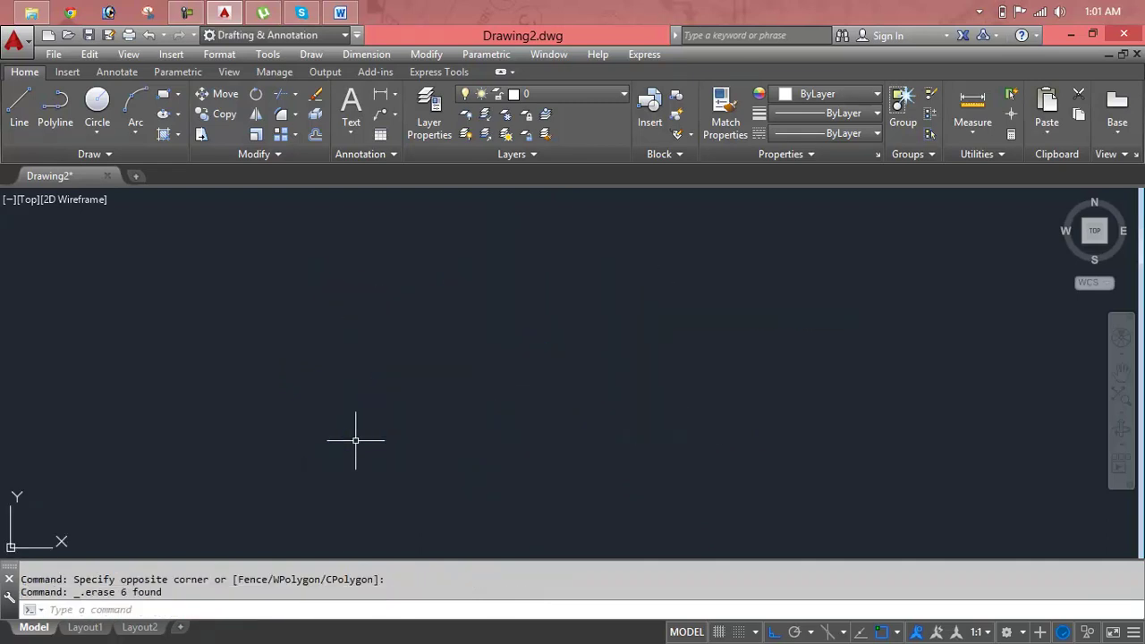
scroll(791, 480, "down", 3)
left_click(1020, 409)
left_click(829, 552)
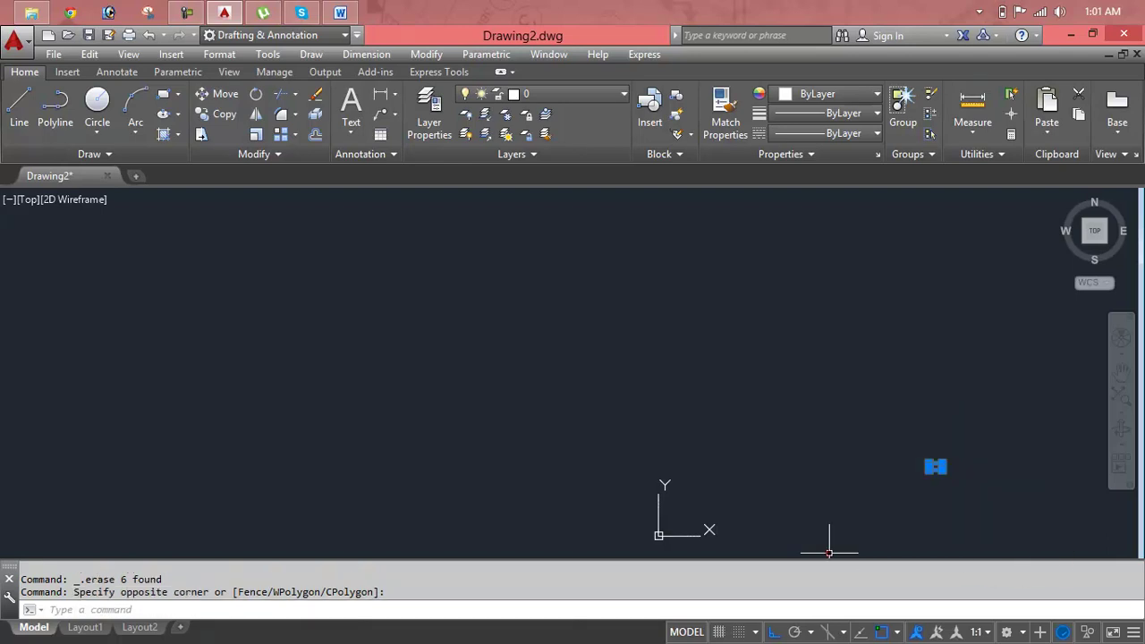
key("Delete")
key("Escape")
key("Escape")
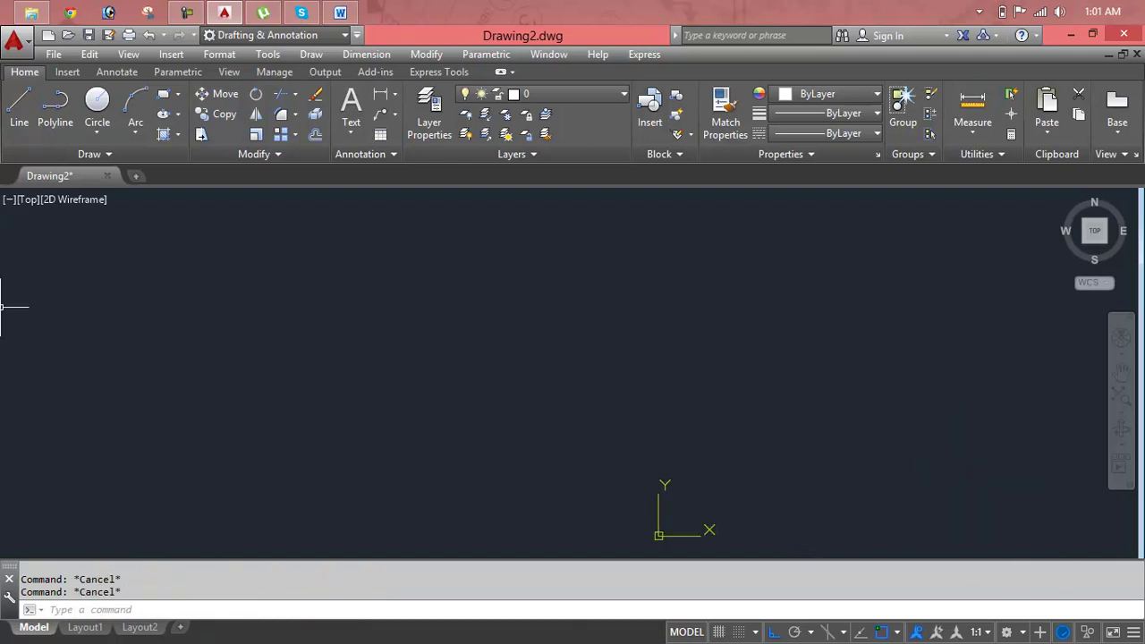
Open a Start page tab and close Drawing2 without saving changes
left_click(137, 179)
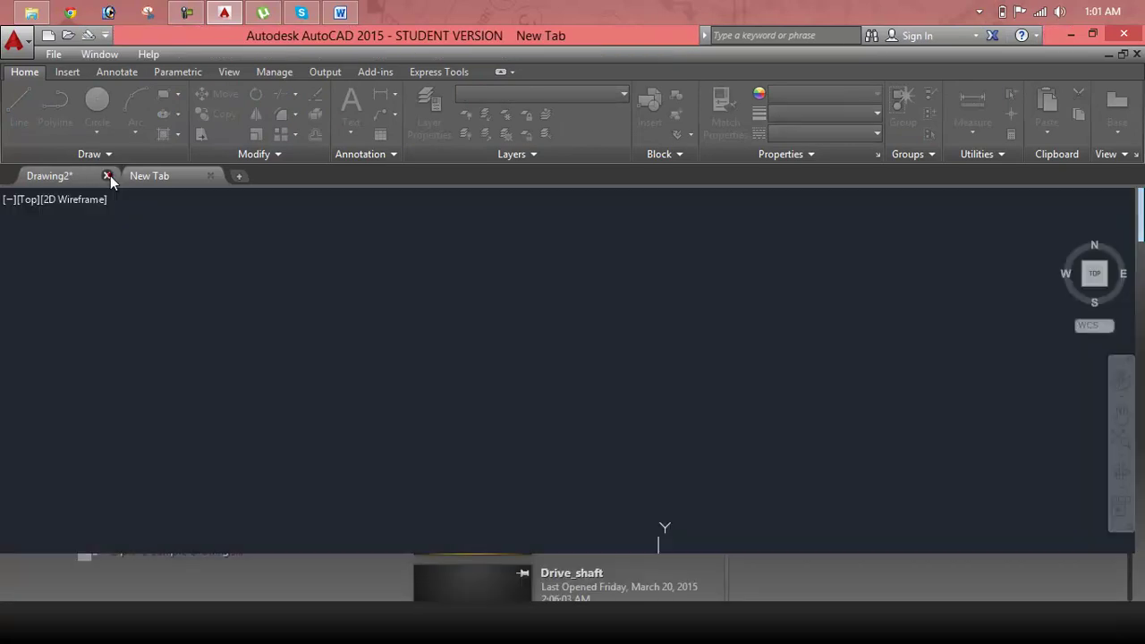
left_click(107, 175)
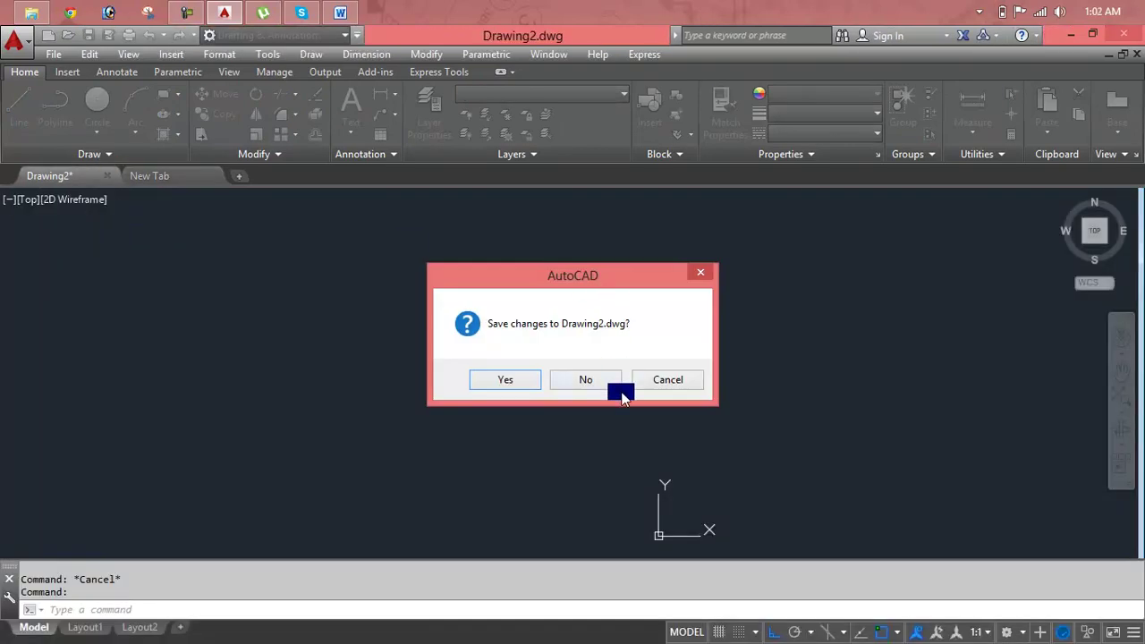
left_click(602, 382)
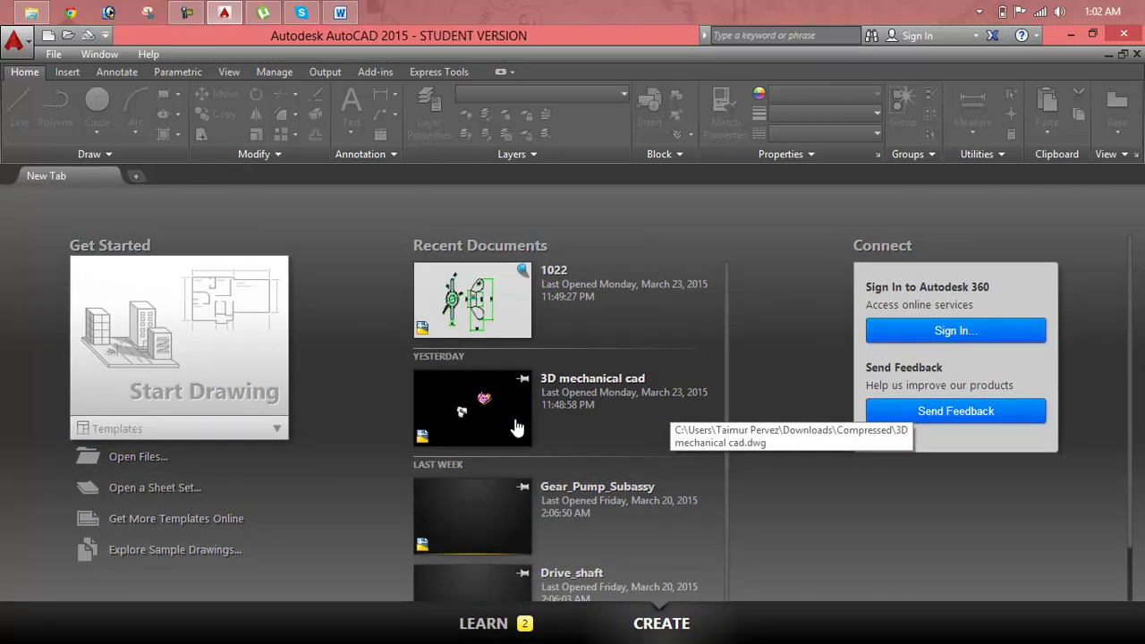
scroll(703, 471, "down", 1)
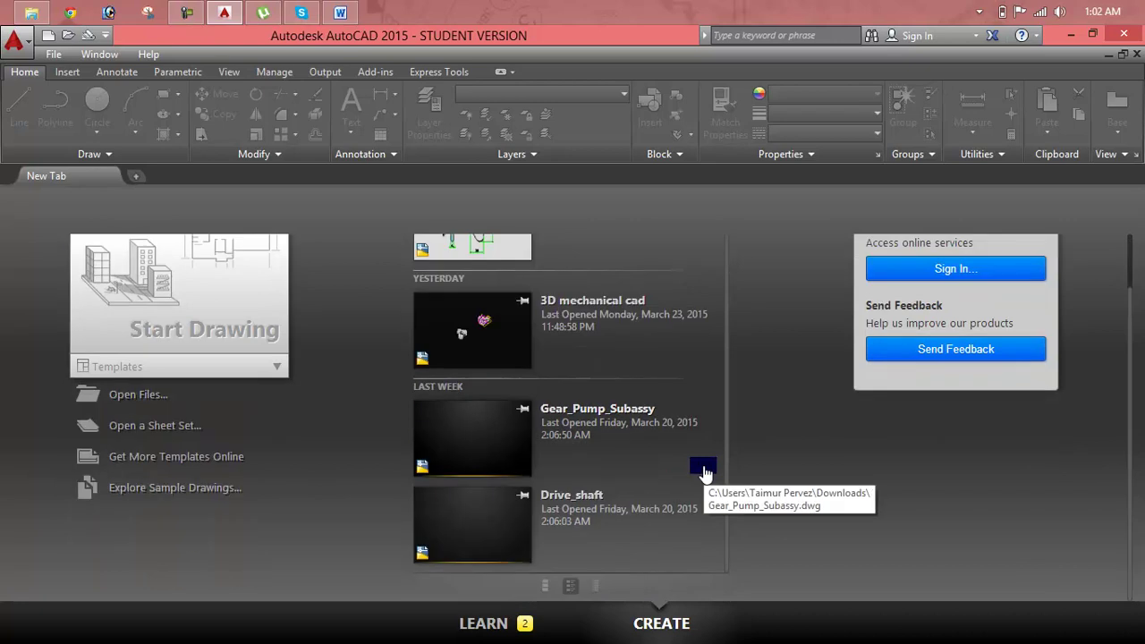
scroll(703, 470, "up", 1)
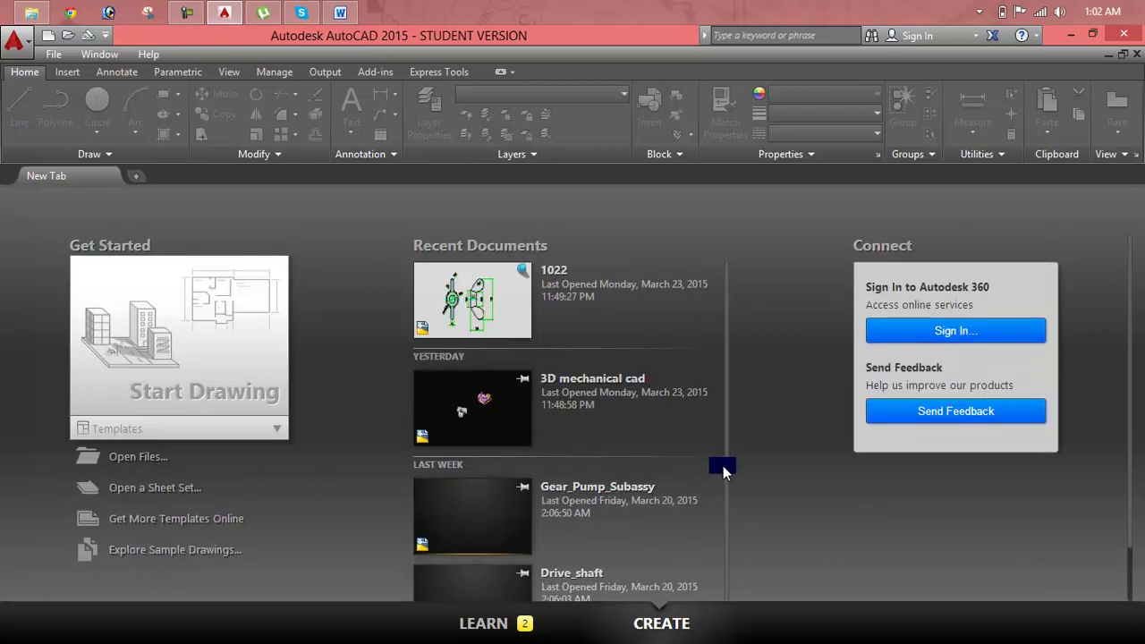